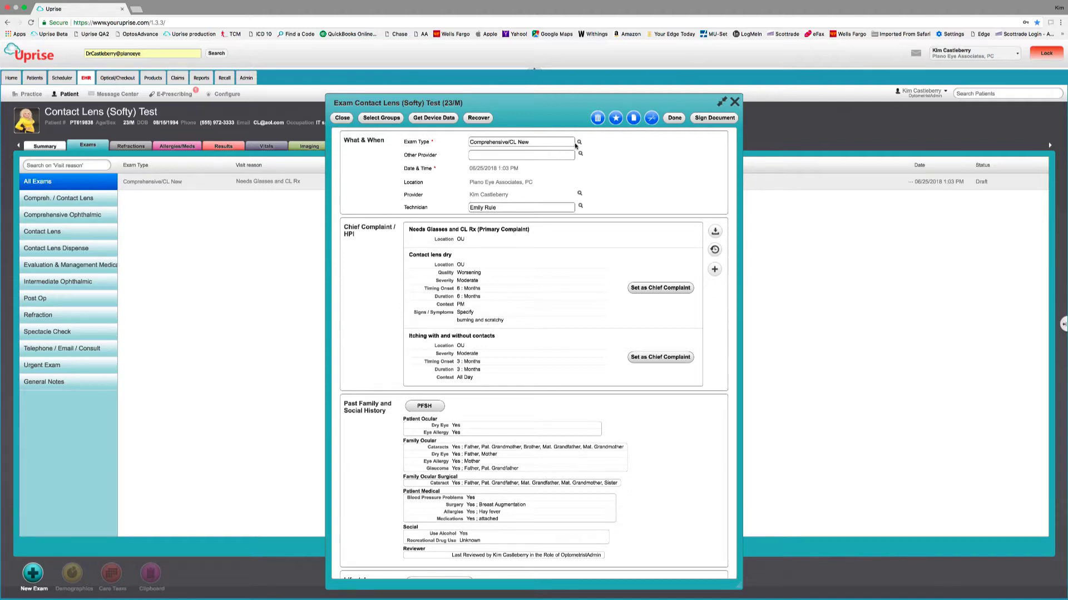
Step: Look through the available exam types for the Comprehensive/CL New exam without choosing a different one
click(580, 142)
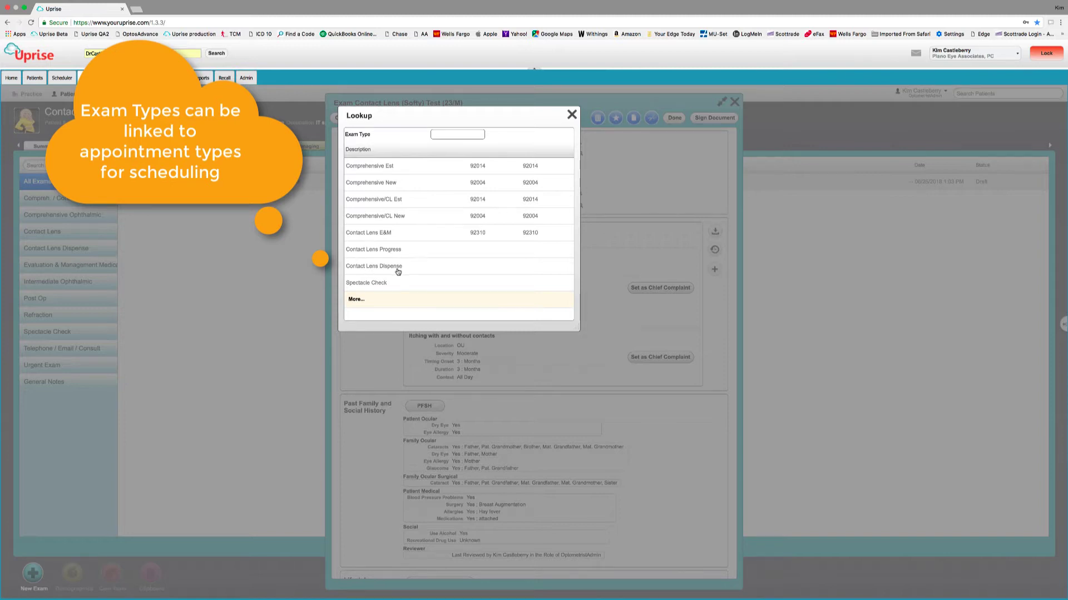
click(572, 114)
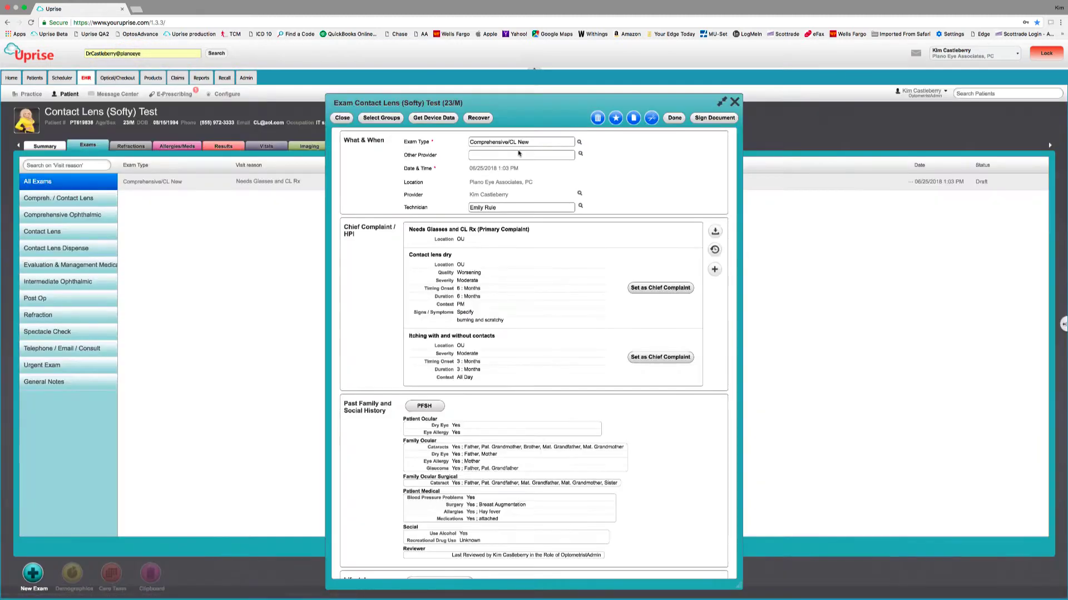
drag(471, 142, 543, 146)
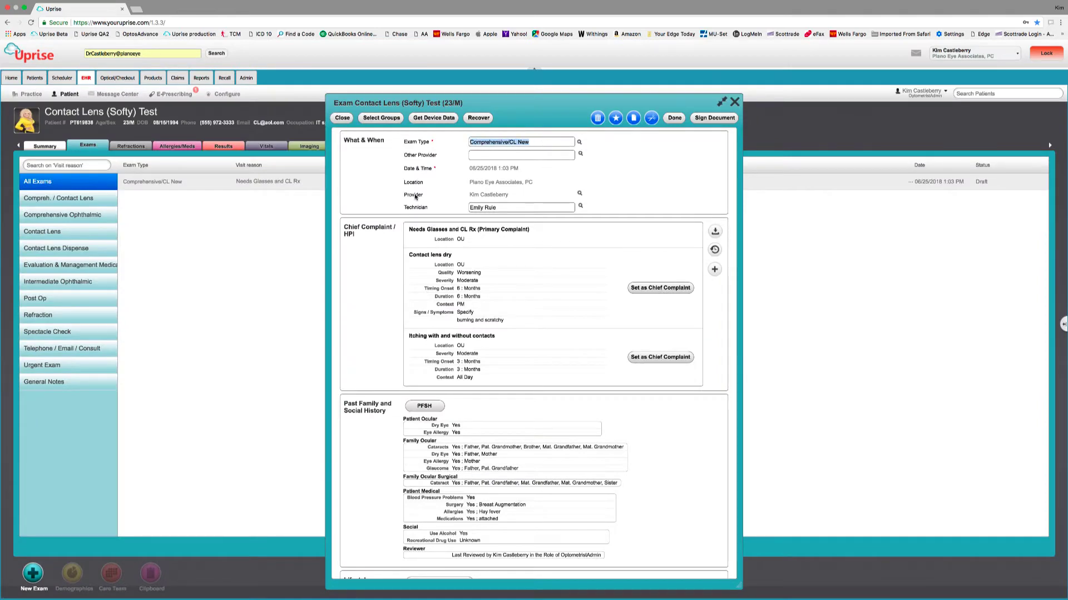
Step: Review which groups are included in the Comprehensive/CL New exam and accept the existing selection
click(381, 118)
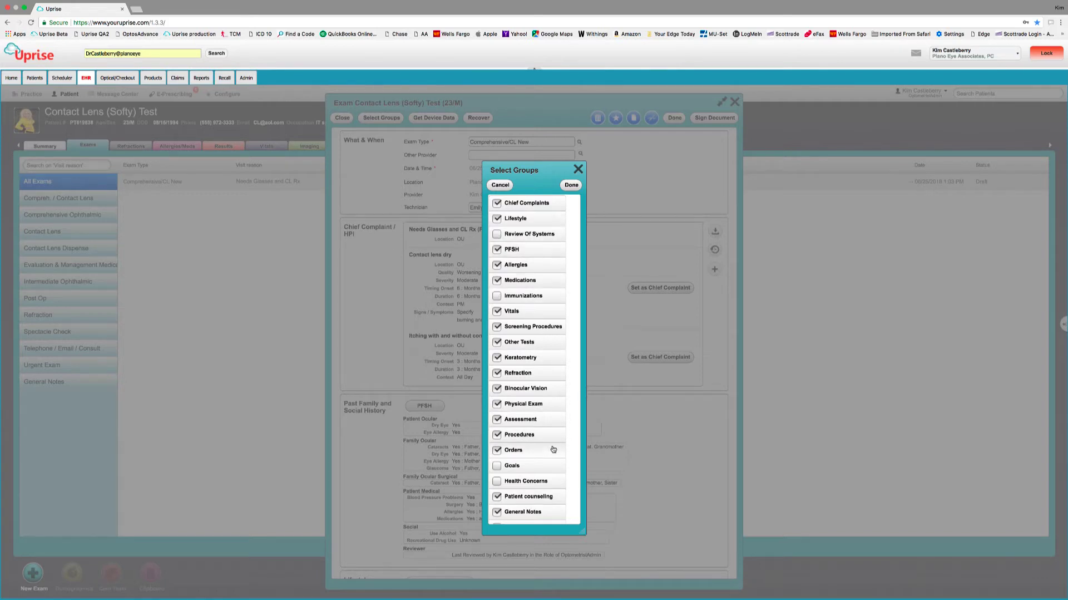
scroll(552, 445, down, 1)
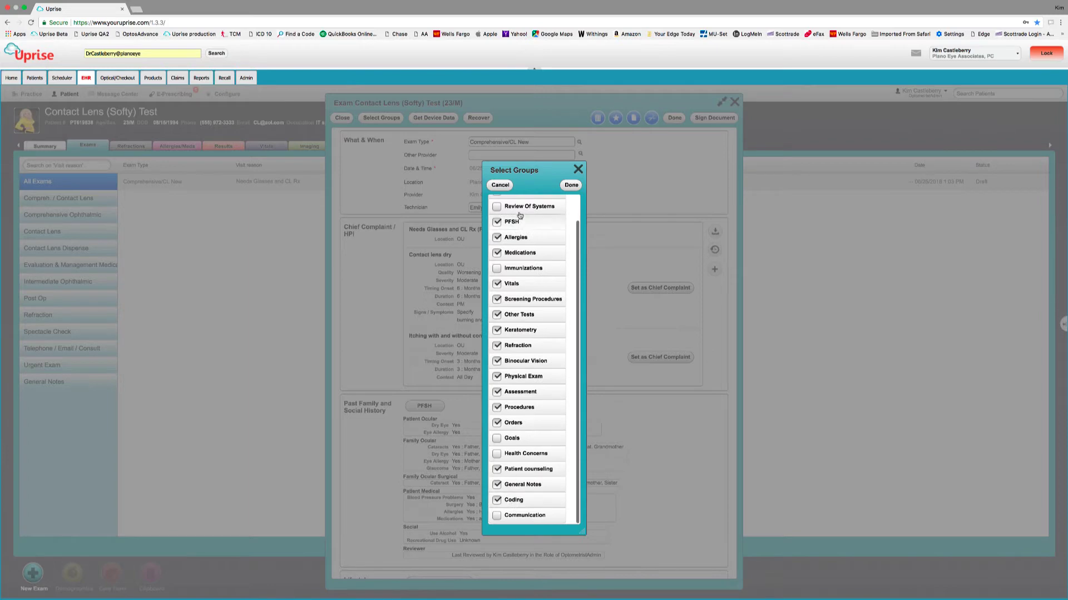
click(571, 184)
Step: Review the exam's remaining sections down to Coding and Workflow and finish out of the exam
scroll(558, 317, down, 15)
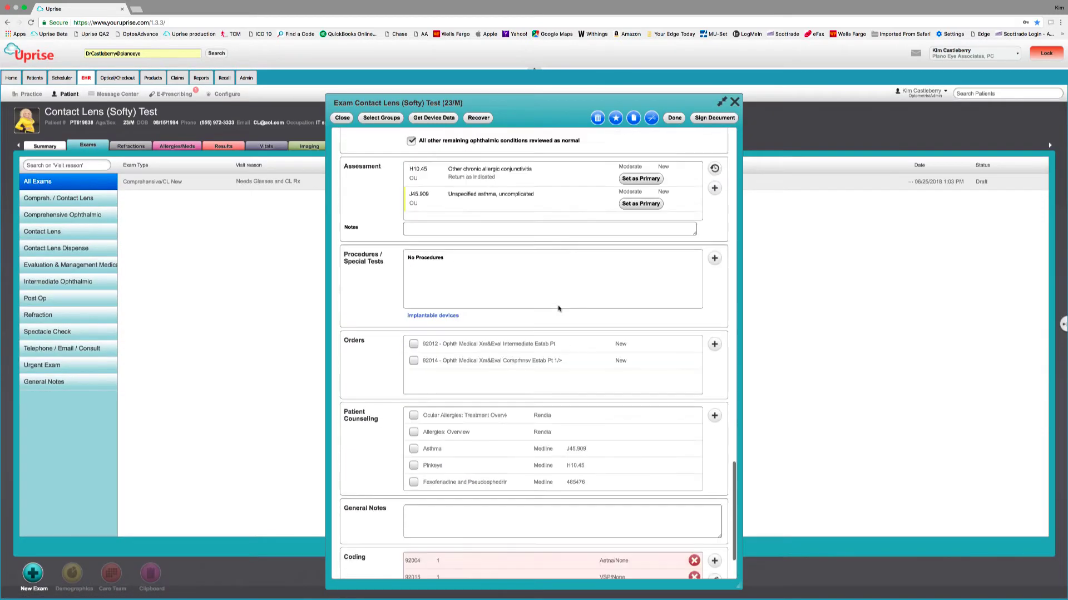
scroll(559, 308, down, 3)
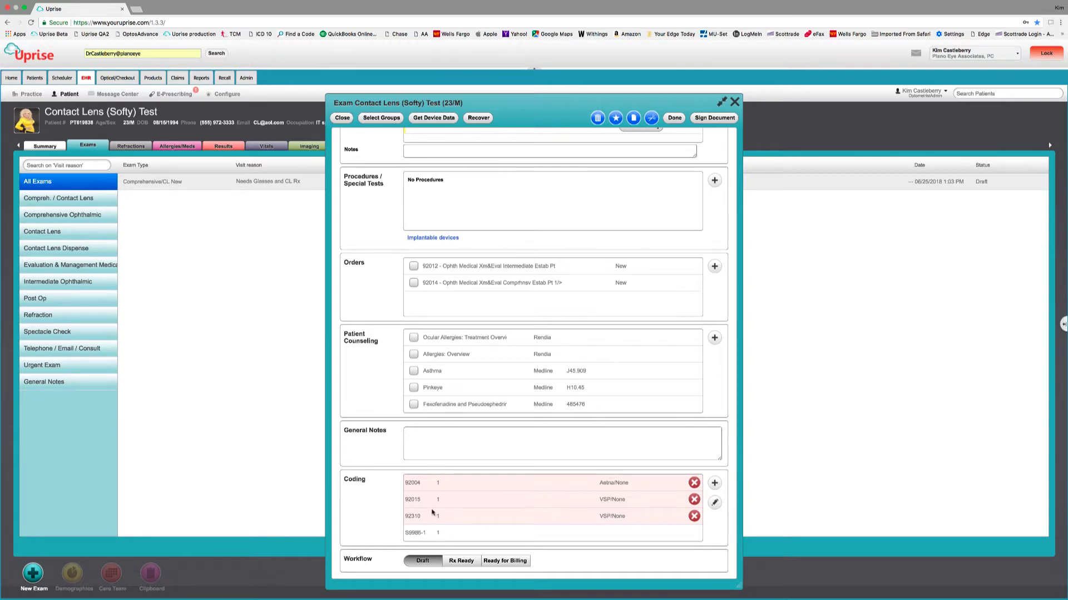
scroll(432, 511, up, 20)
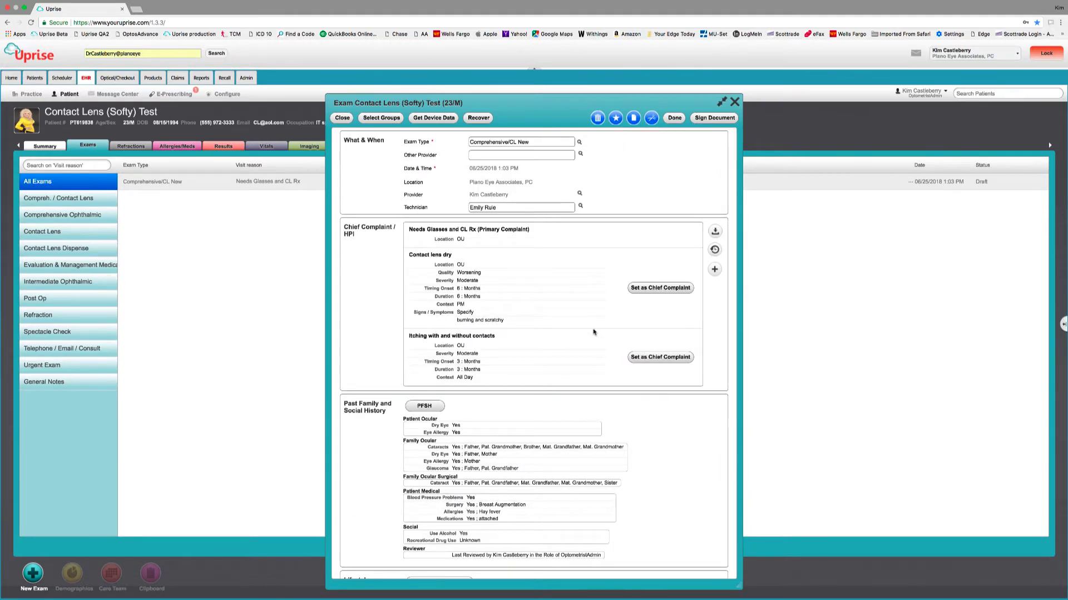
click(674, 118)
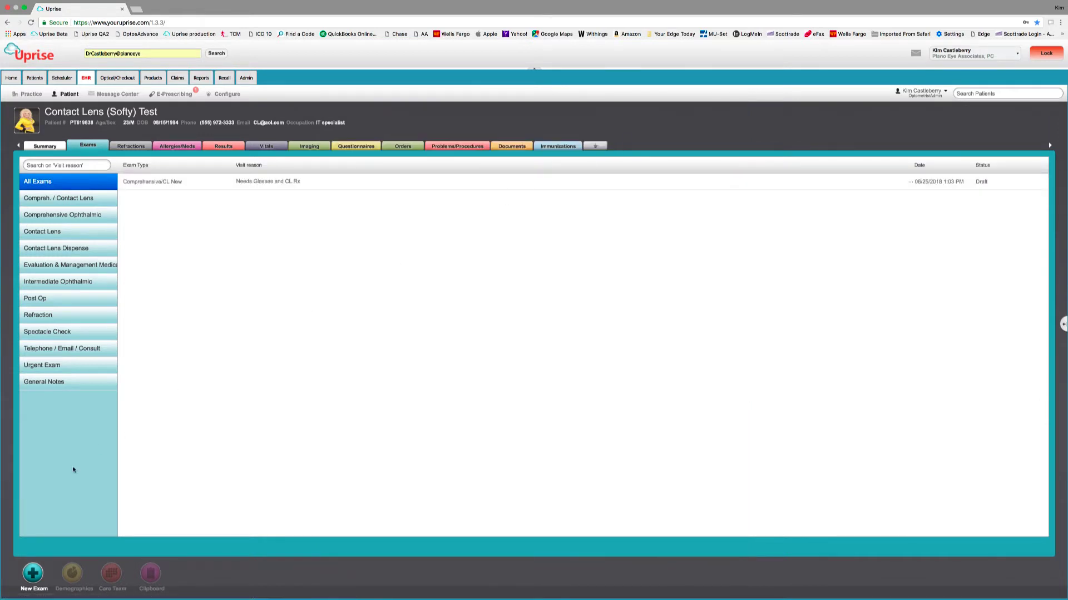
Step: Start a new exam for the patient, choosing Contact Lens E&M from all exam types
click(34, 571)
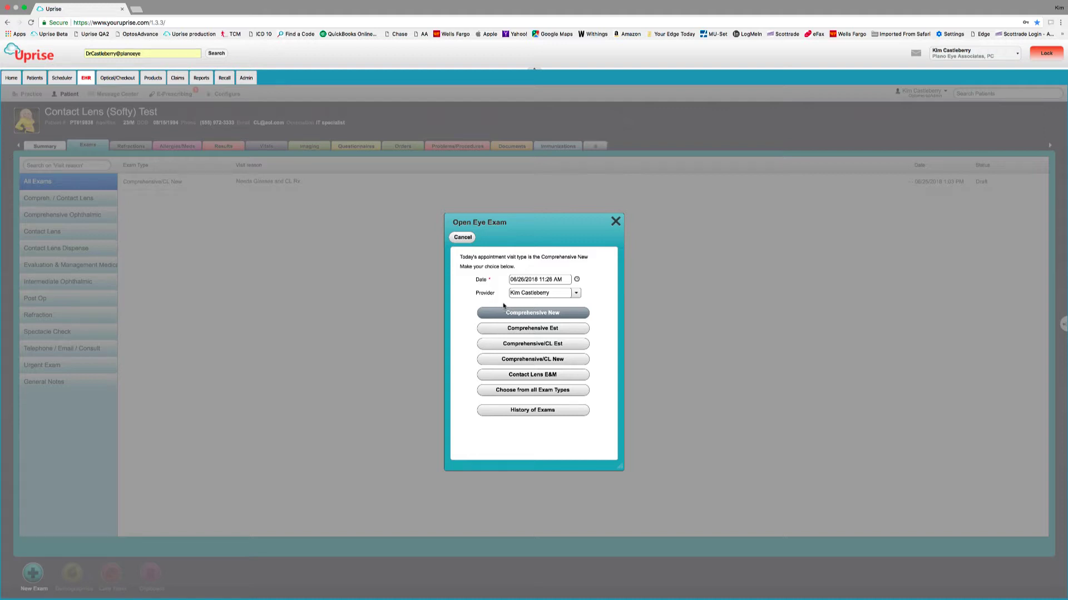
click(539, 391)
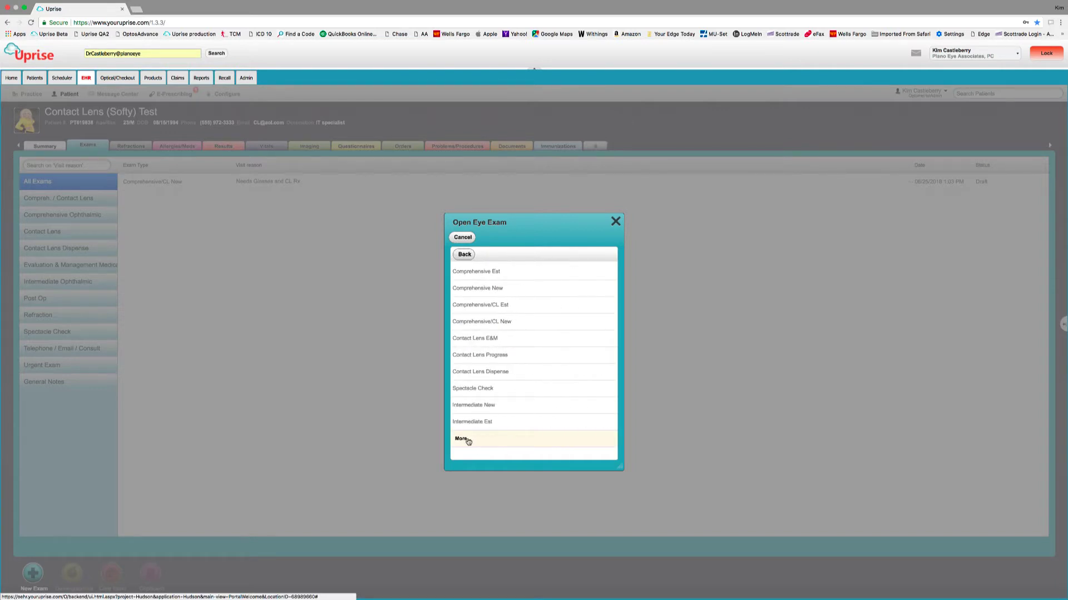
click(480, 341)
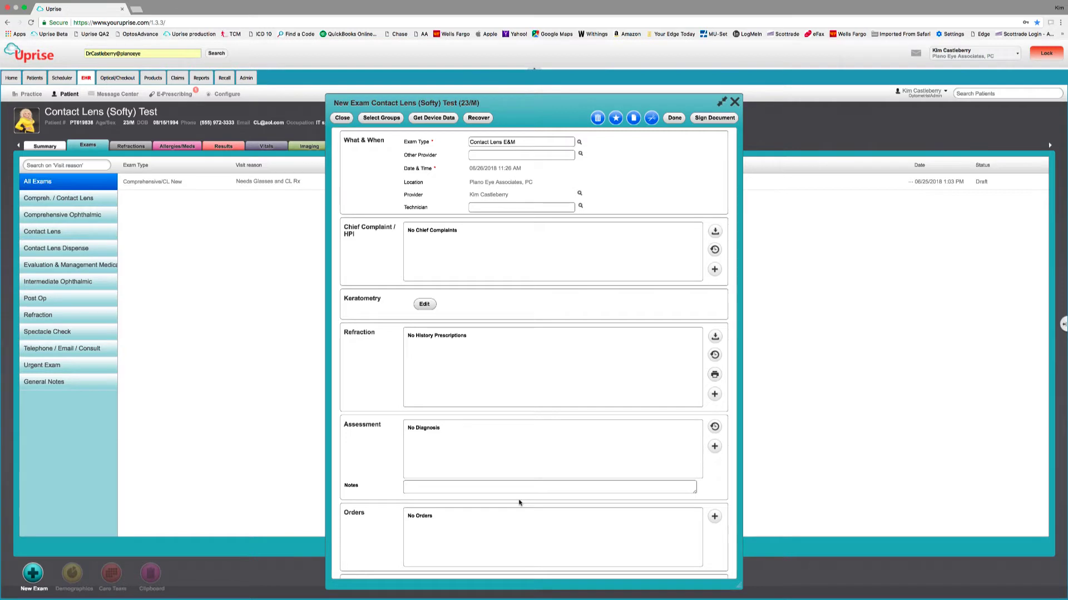
Step: Try fee levels 2, 3 and 1 on the 92310 coding entry and cancel the edit
scroll(519, 503, down, 5)
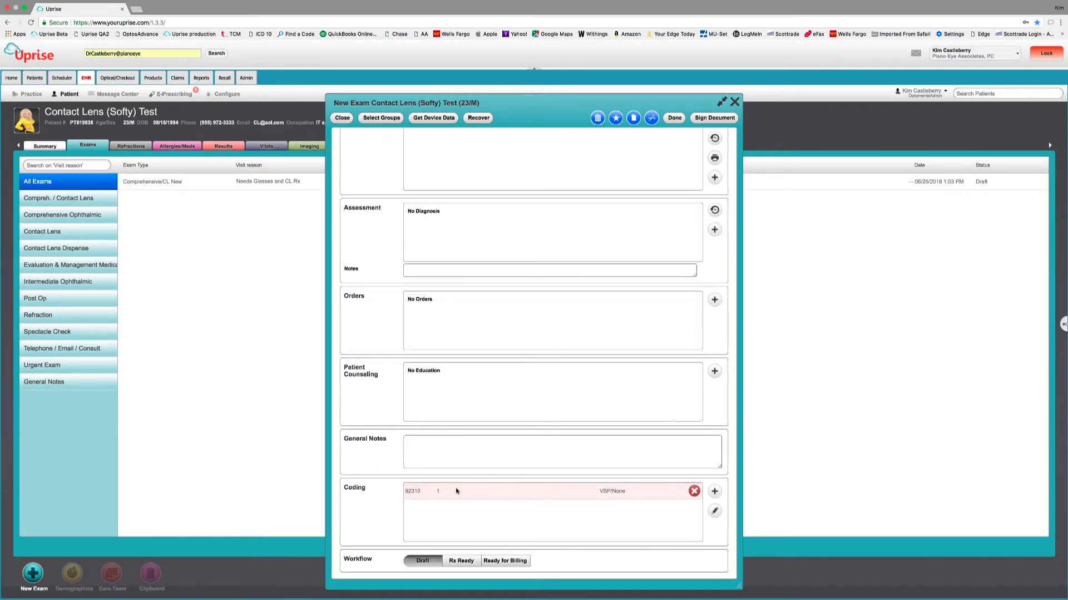
click(419, 492)
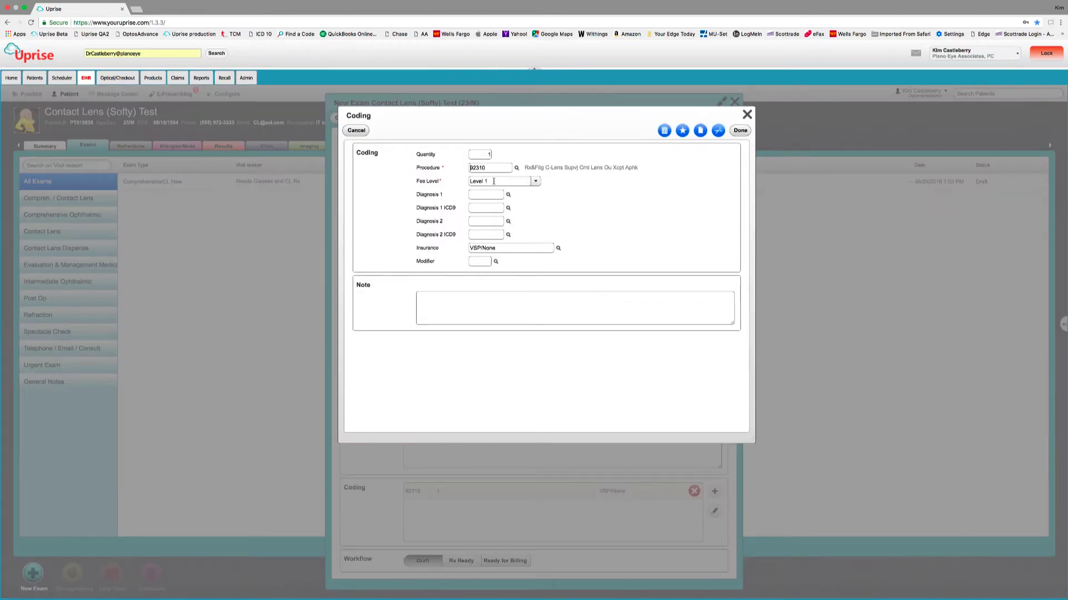
click(535, 180)
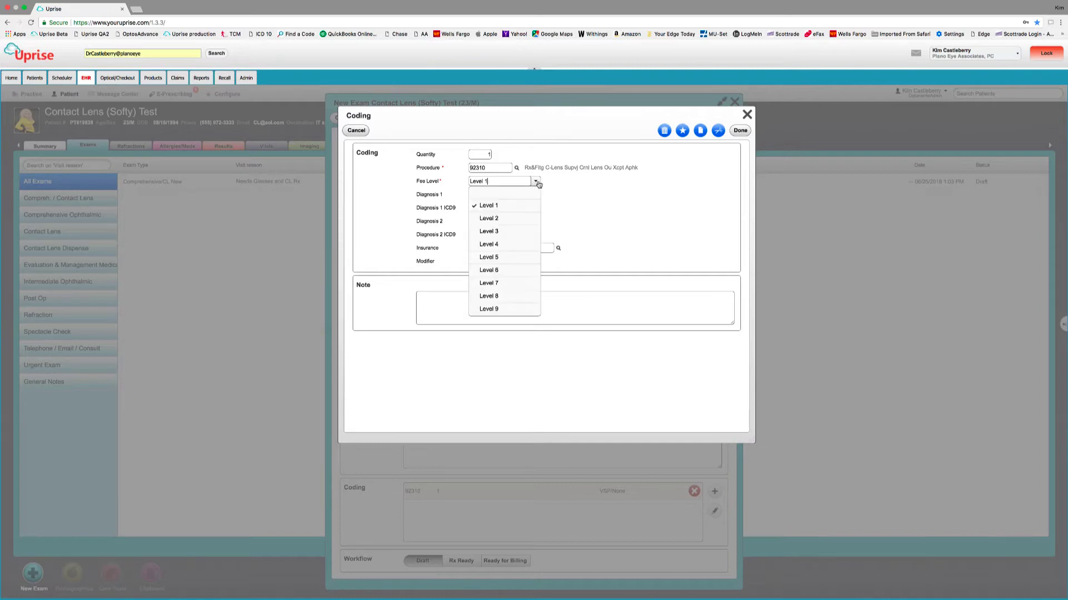
click(497, 218)
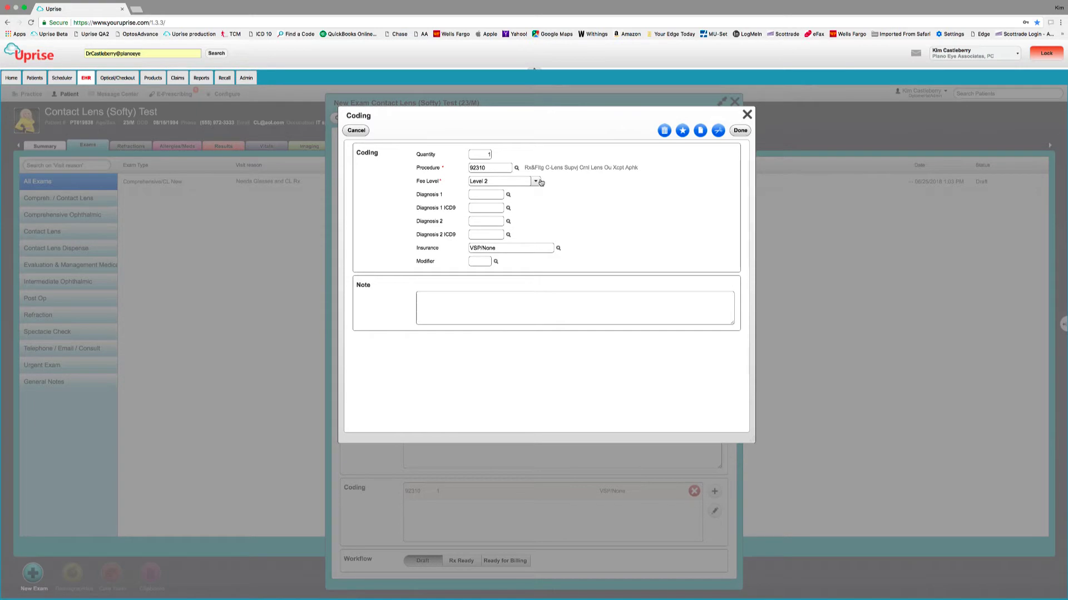
click(535, 180)
click(499, 231)
click(535, 181)
click(499, 205)
click(359, 132)
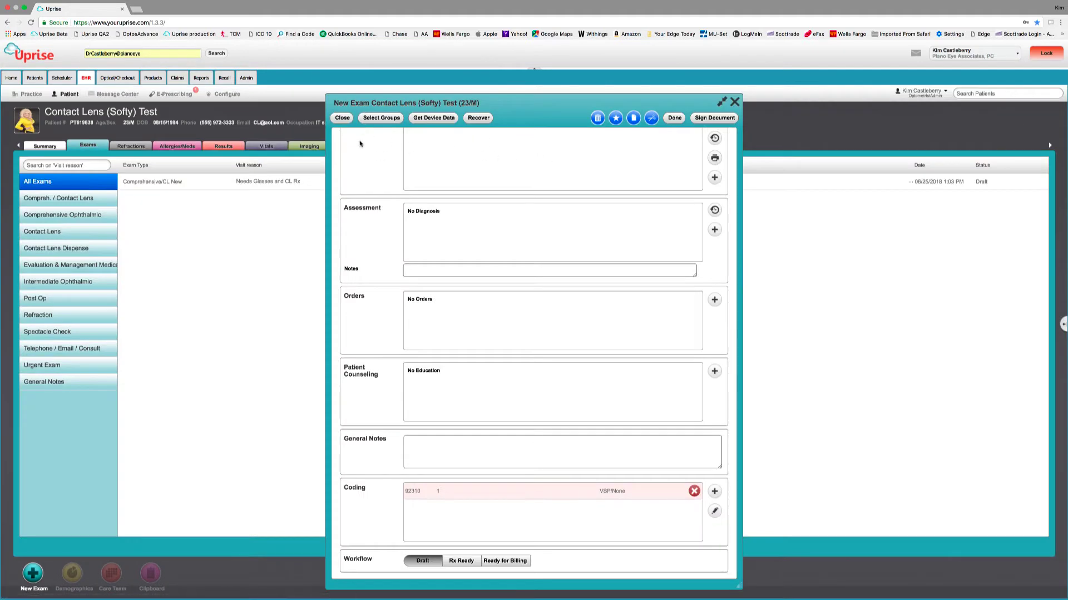
Step: Change the new exam's type to Contact Lens Progress and look over the sections it includes
scroll(531, 265, up, 5)
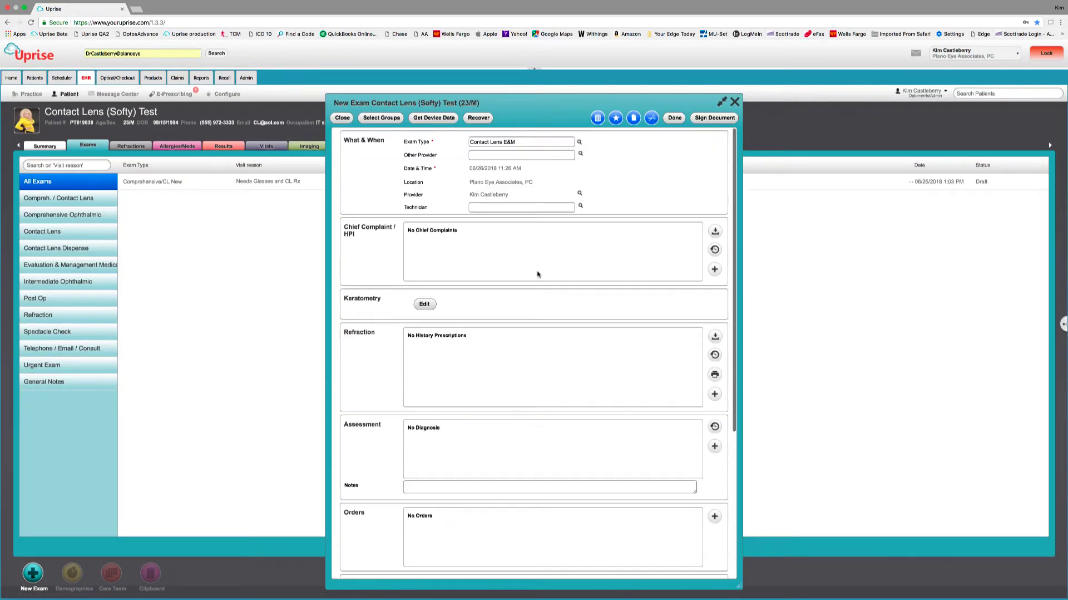
click(579, 142)
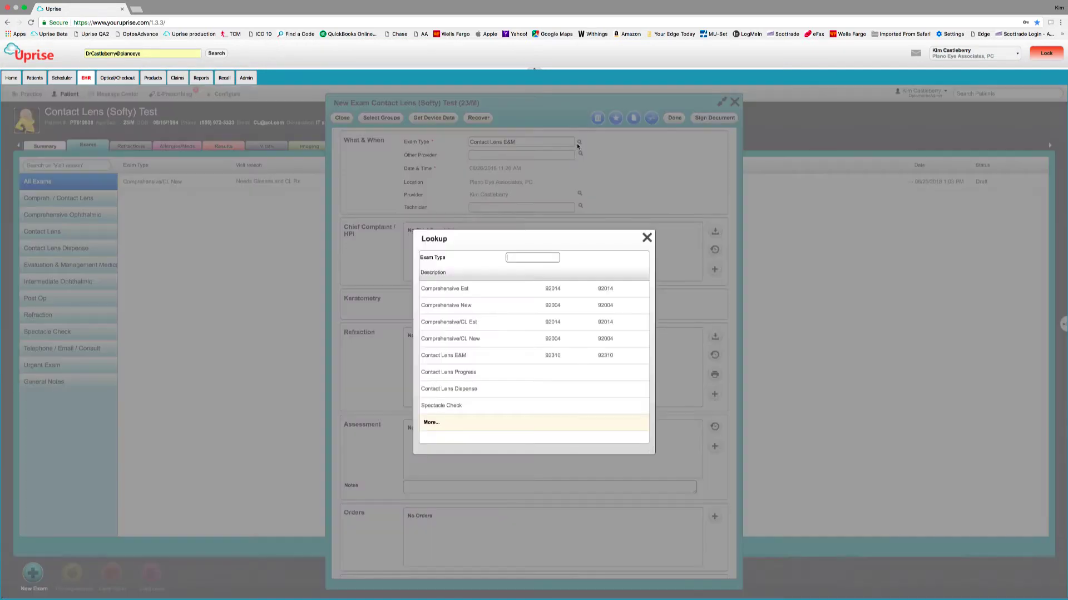
click(456, 373)
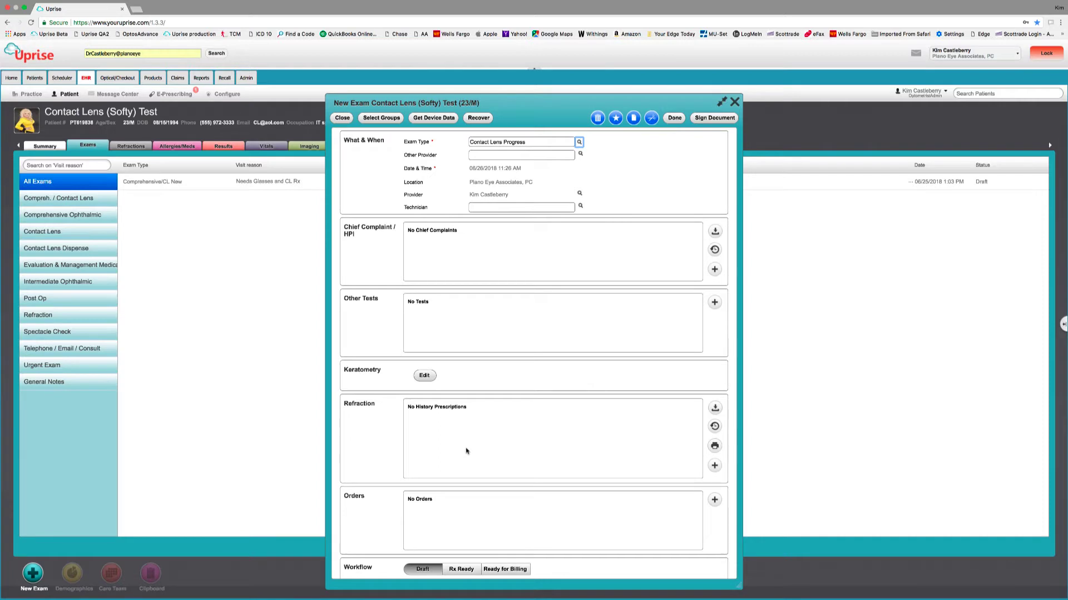
scroll(466, 449, down, 1)
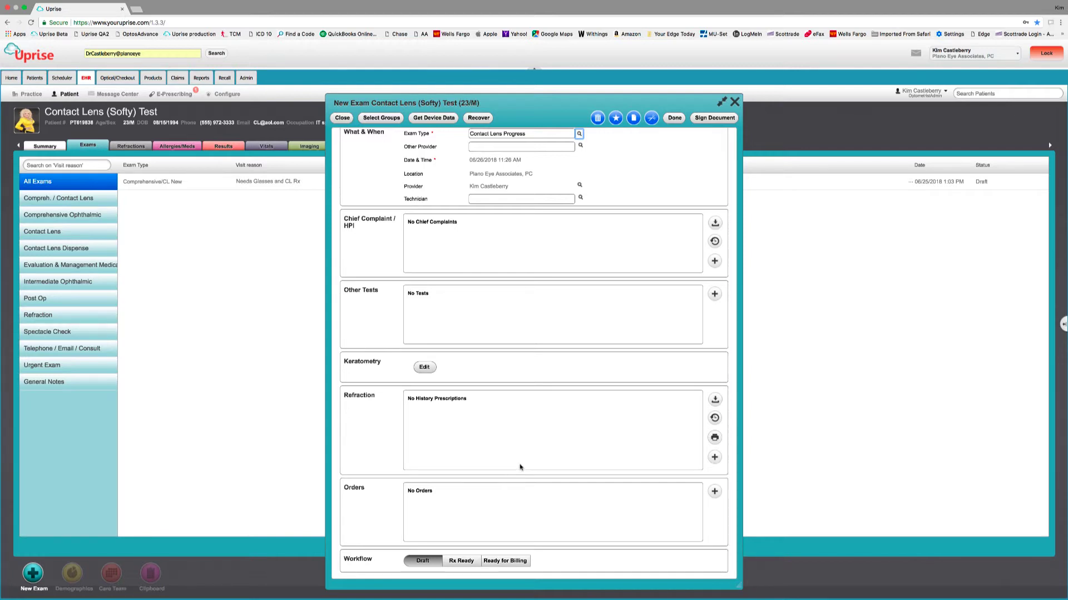
scroll(521, 465, up, 1)
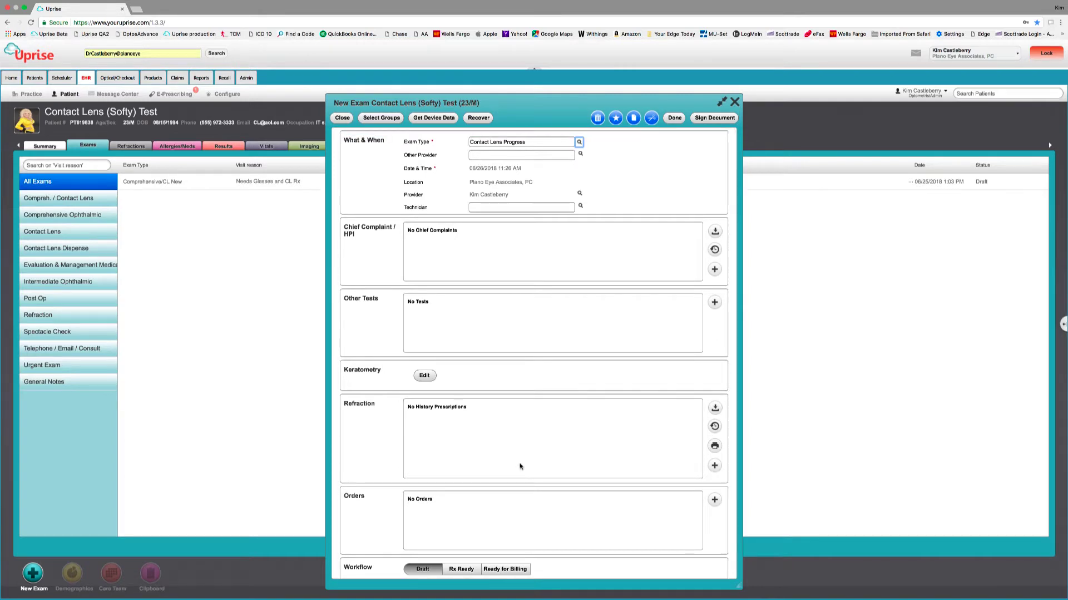
Step: Set the new exam's type to Contact Lens Dispense and close the exam
click(579, 142)
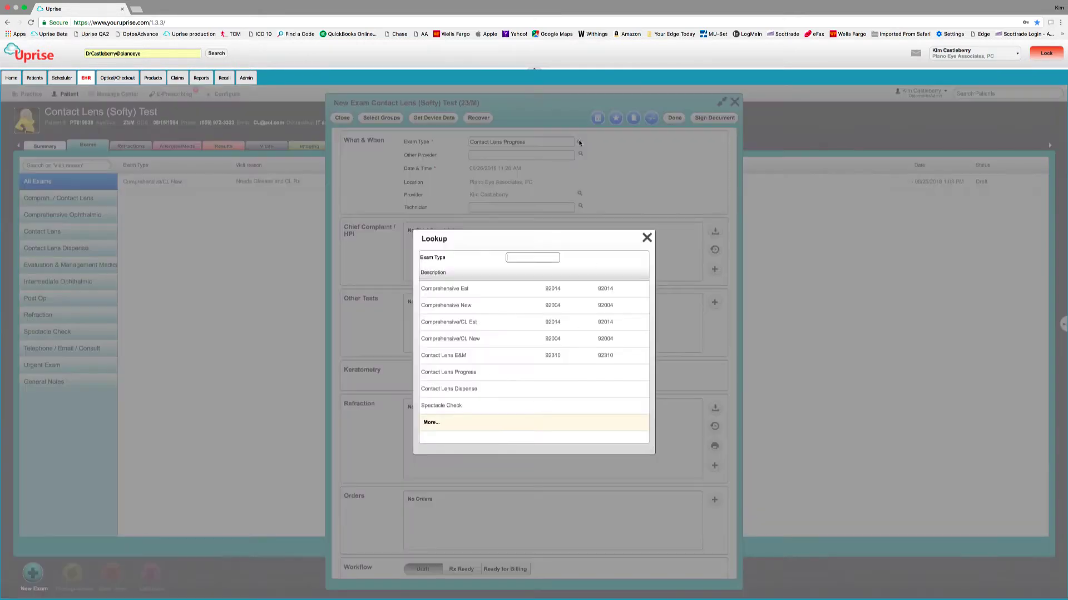
click(455, 388)
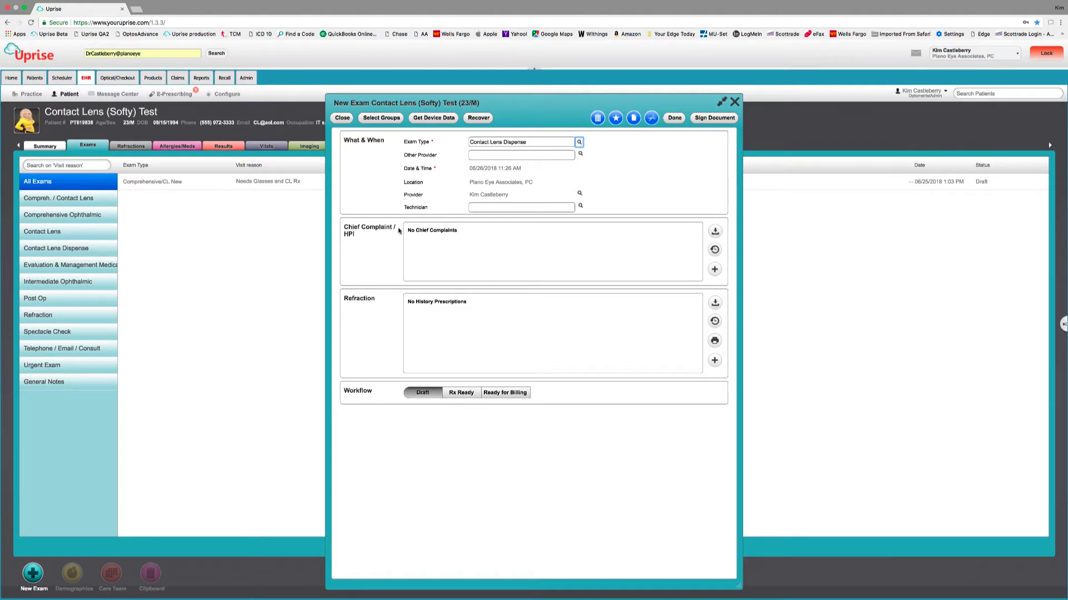
click(343, 118)
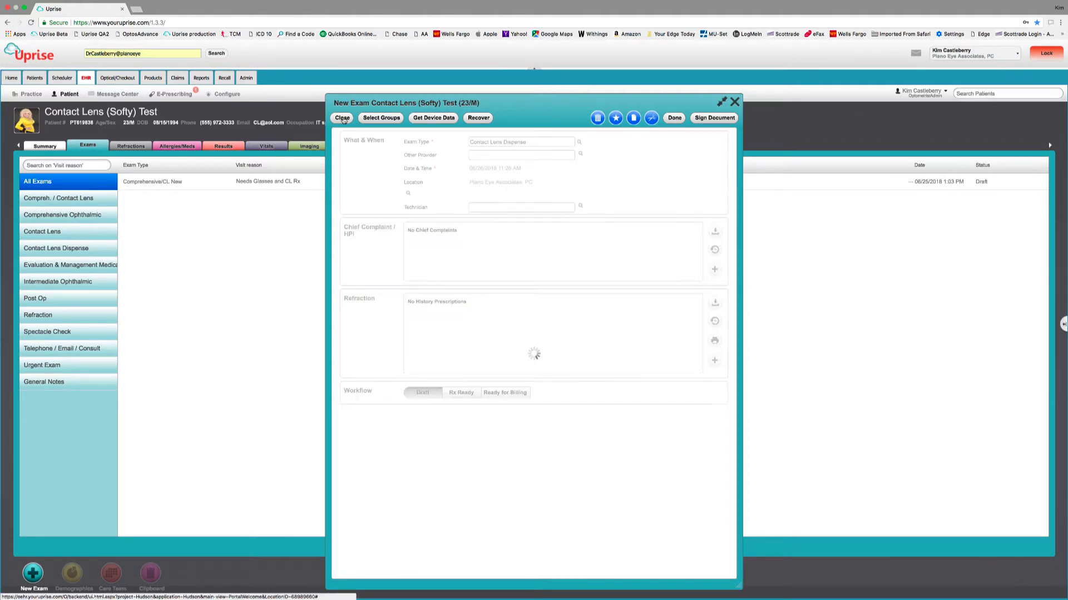
Step: Open the Comprehensive/CL New exam and browse the chief complaint categories for contact lens complaints without adding one
click(262, 198)
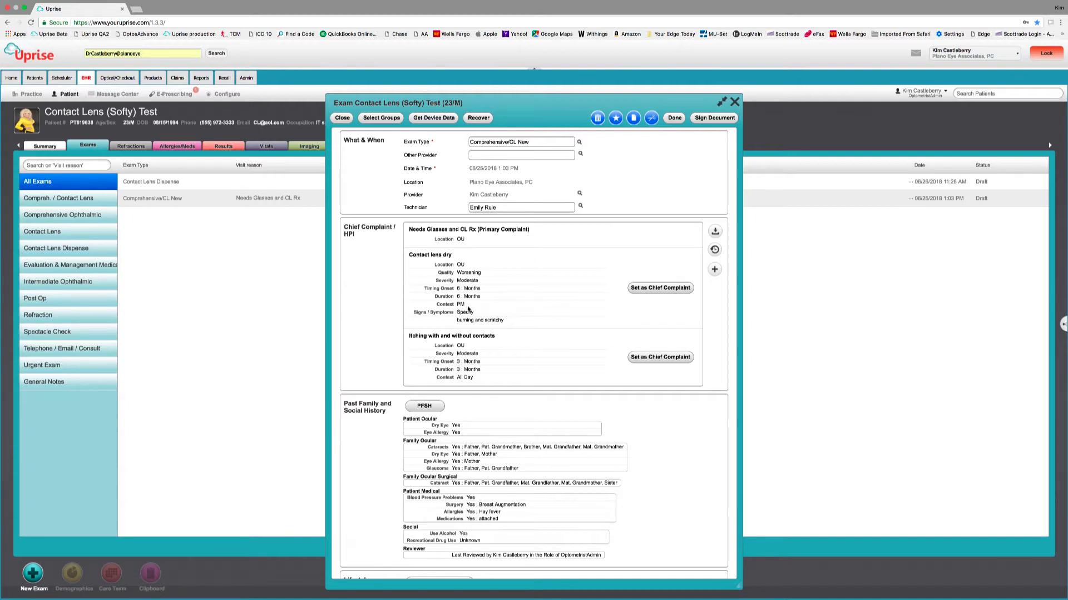
click(716, 269)
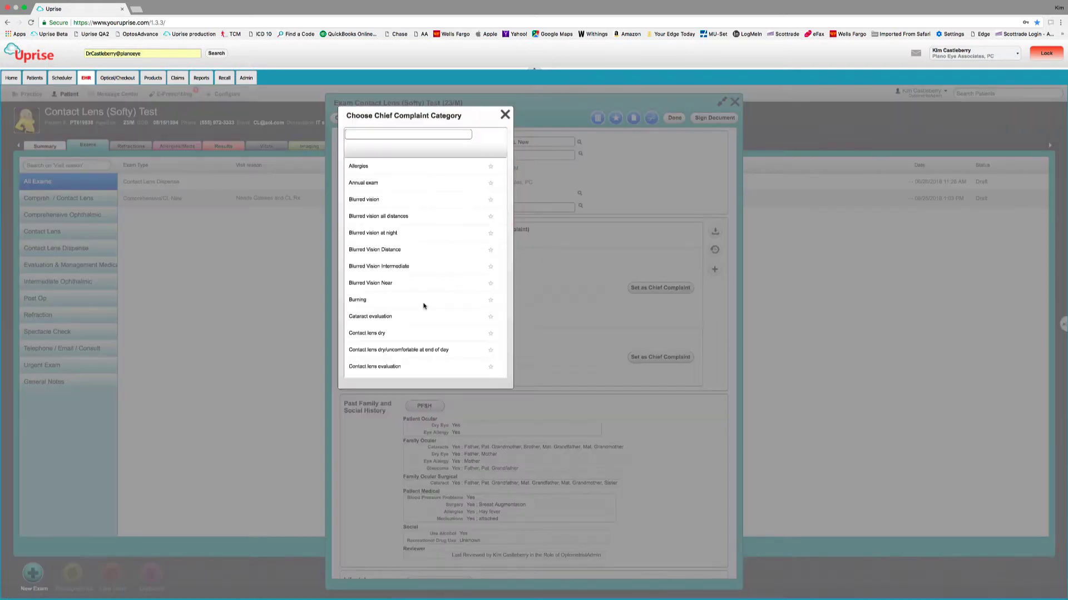
scroll(425, 305, down, 3)
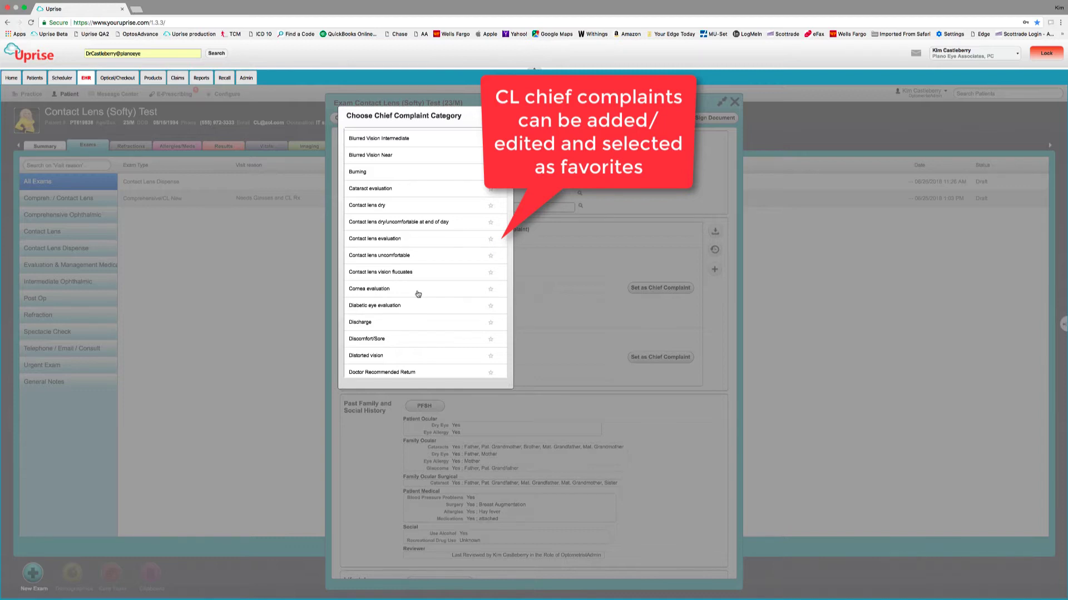
scroll(418, 293, up, 5)
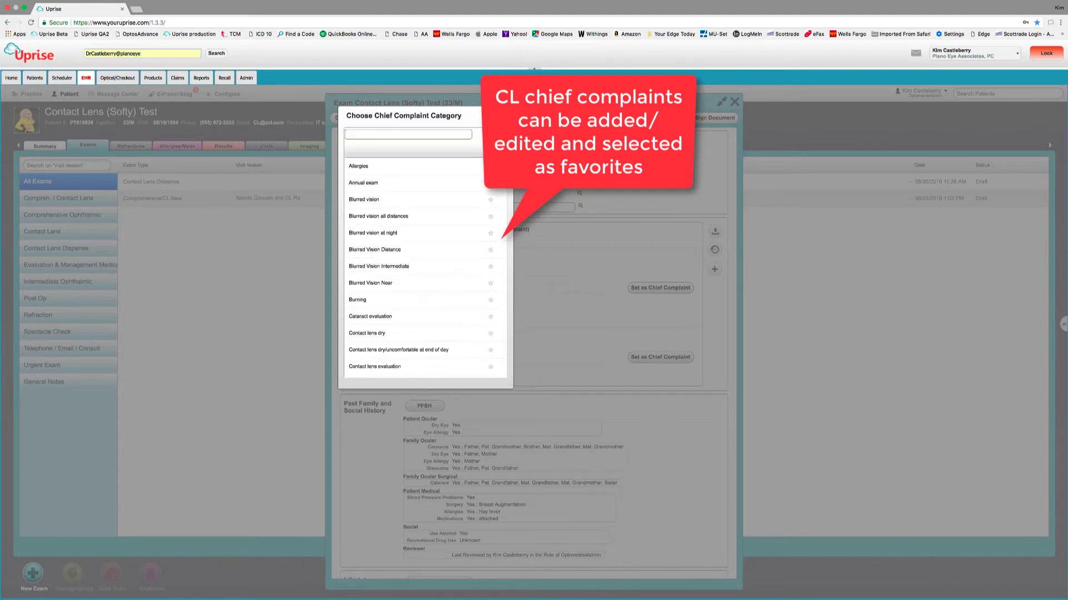
click(505, 115)
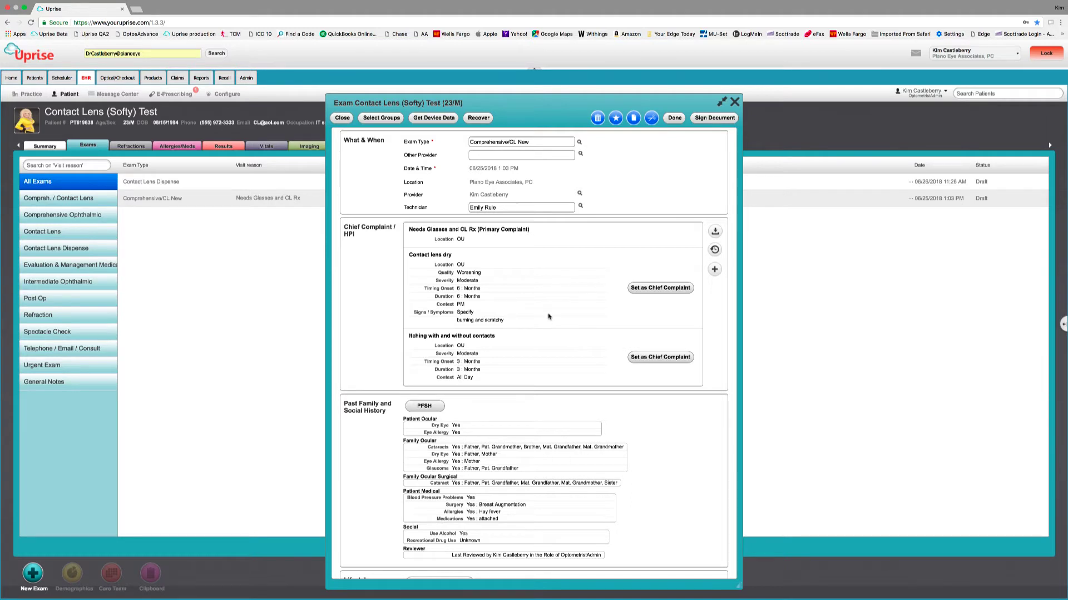
Step: In the past family and social history, mark patient ocular Other as Yes with the note "Soft contact lens and RGP history" and save it as reviewed
scroll(549, 316, down, 5)
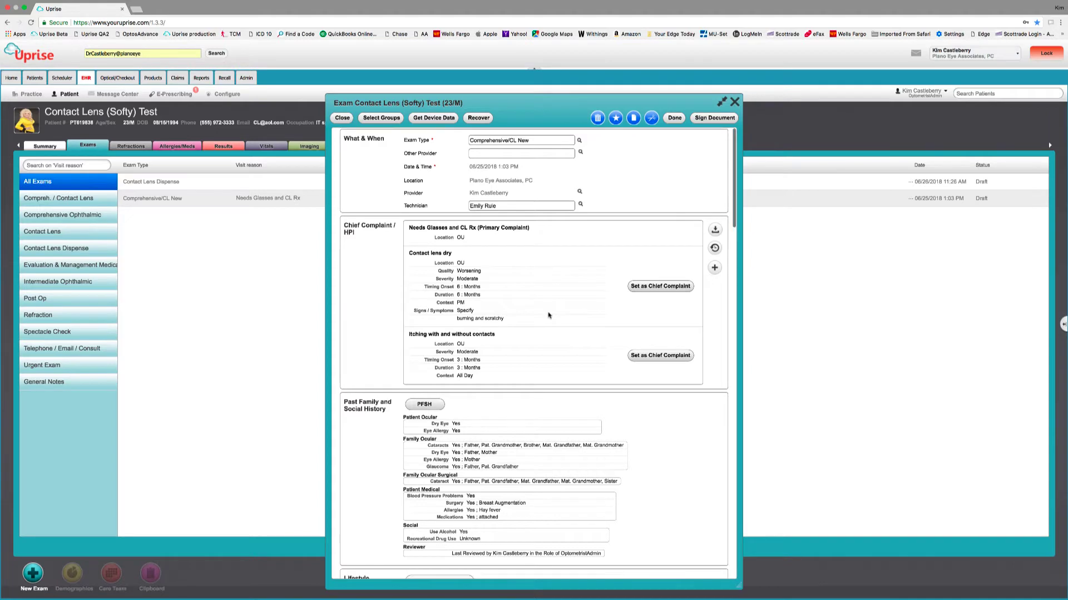
click(439, 206)
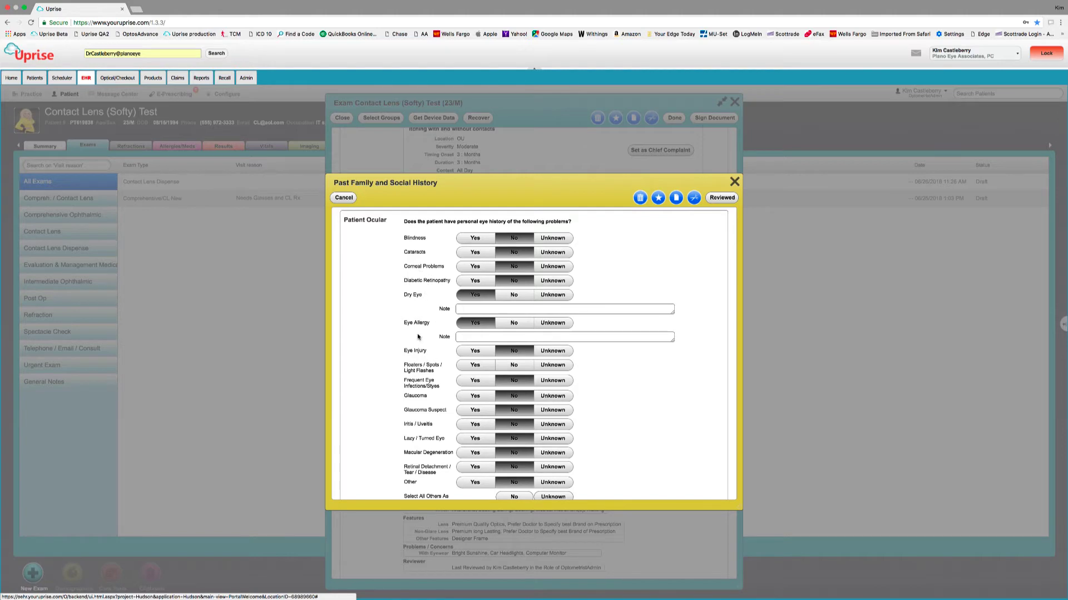
scroll(430, 375, down, 3)
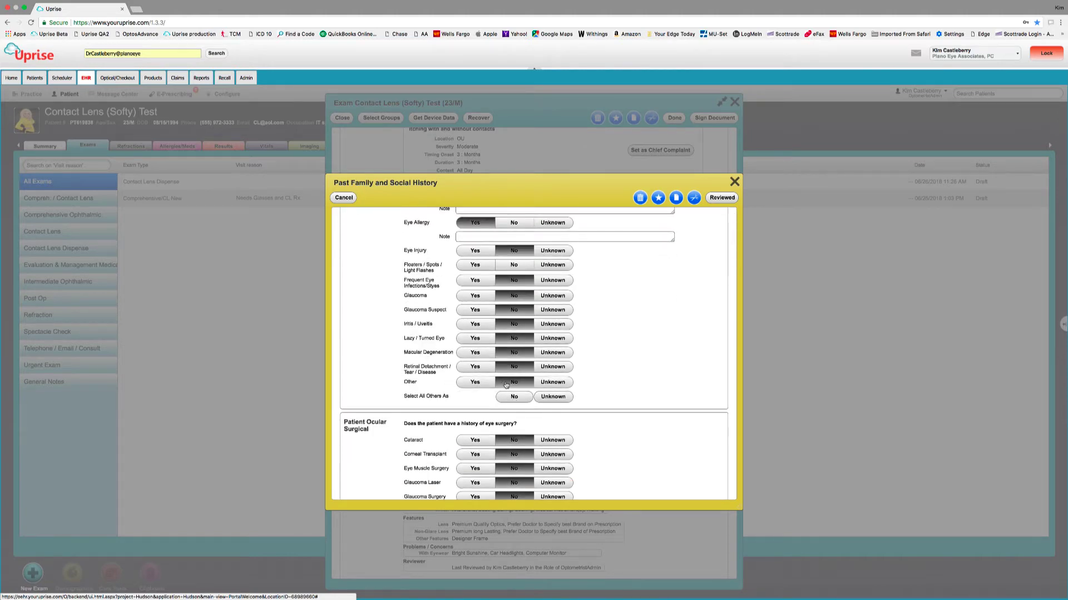
click(474, 382)
text(S)
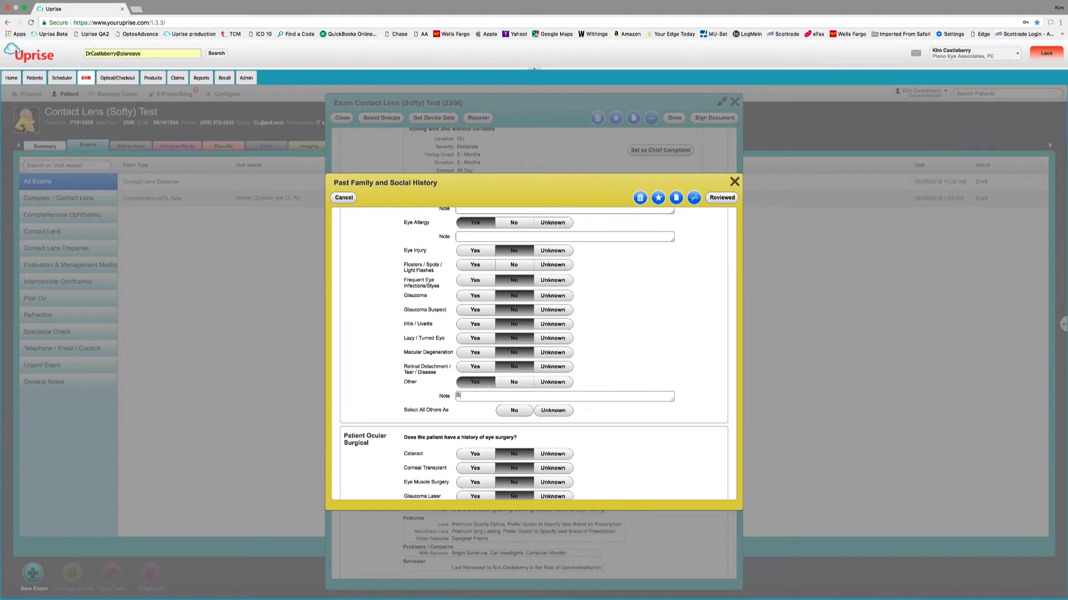
text(oft contact lnes and RGP history)
right_click(491, 397)
click(512, 405)
scroll(583, 417, down, 1)
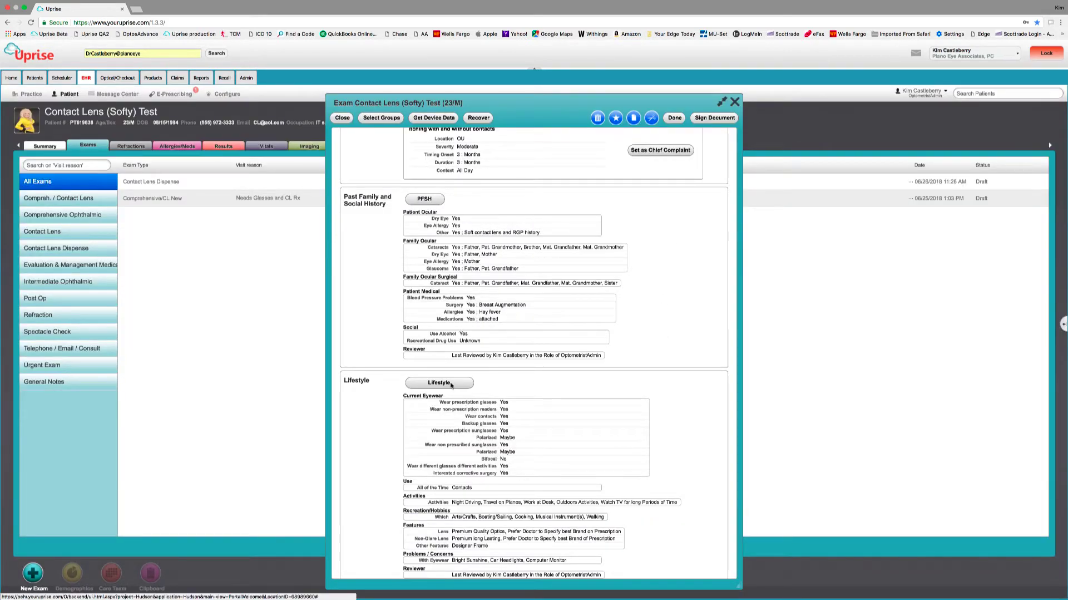
Step: In the lifestyle questionnaire, answer No to wearing contact lenses to check the follow-up question, and cancel without saving
click(453, 388)
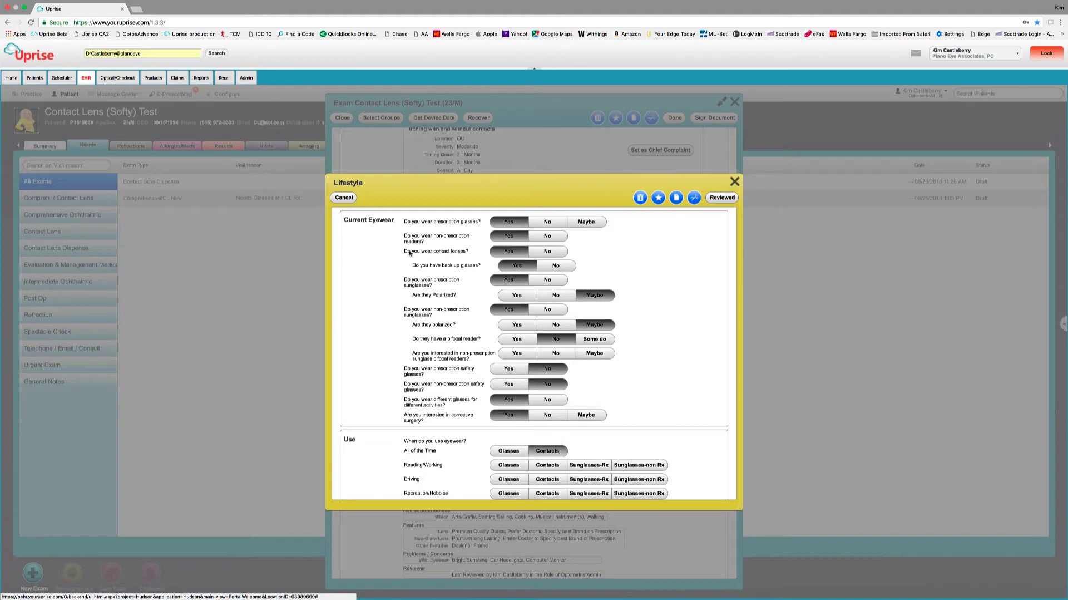
click(548, 251)
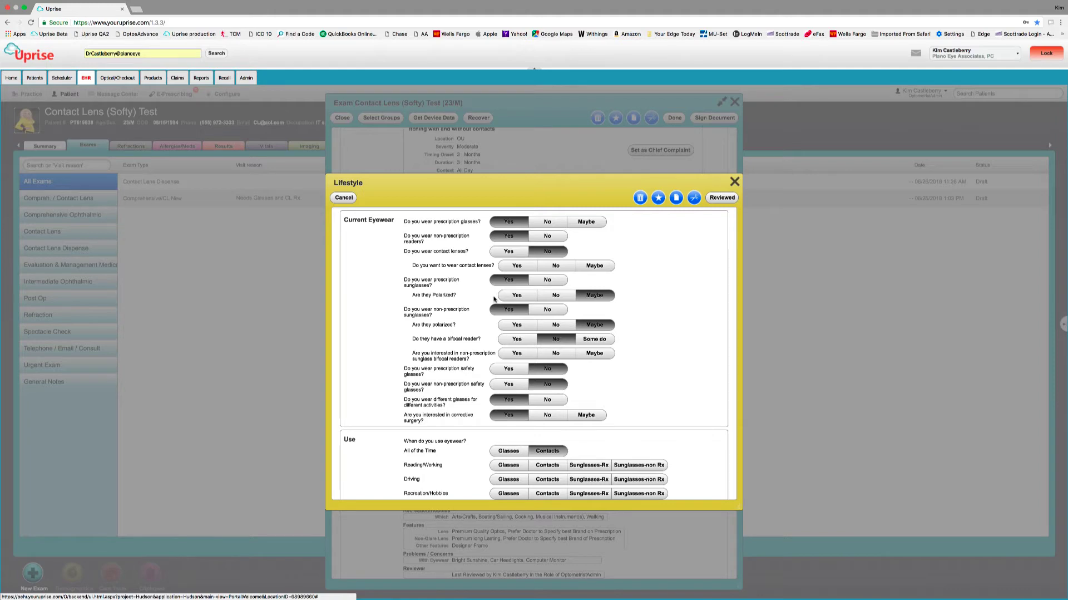
click(344, 198)
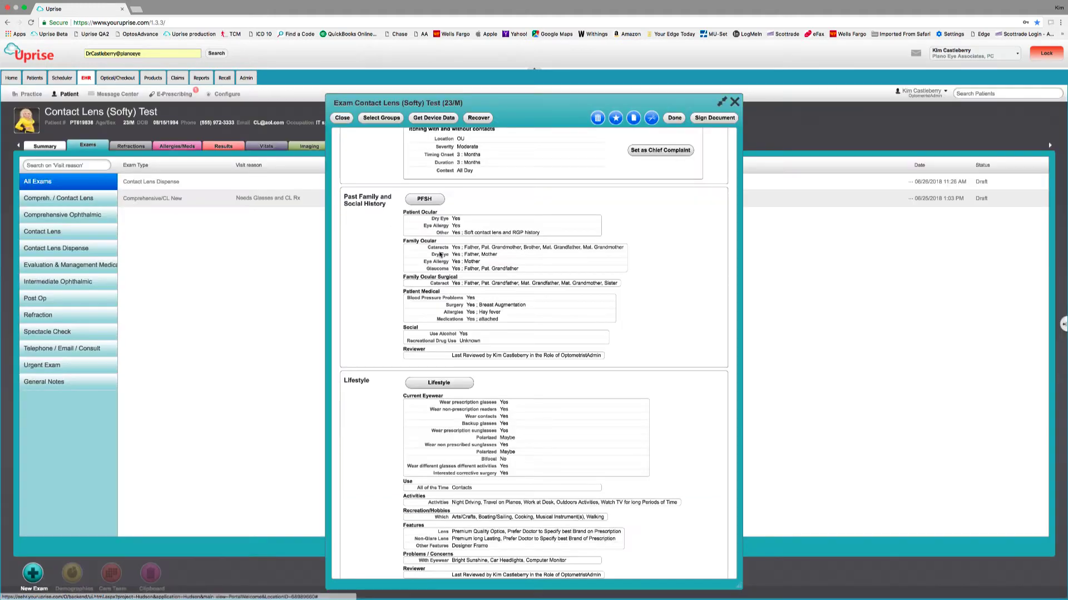
Step: Open the Corneal topography screening procedure and look at its note and image upload options without attaching a file
scroll(589, 343, down, 10)
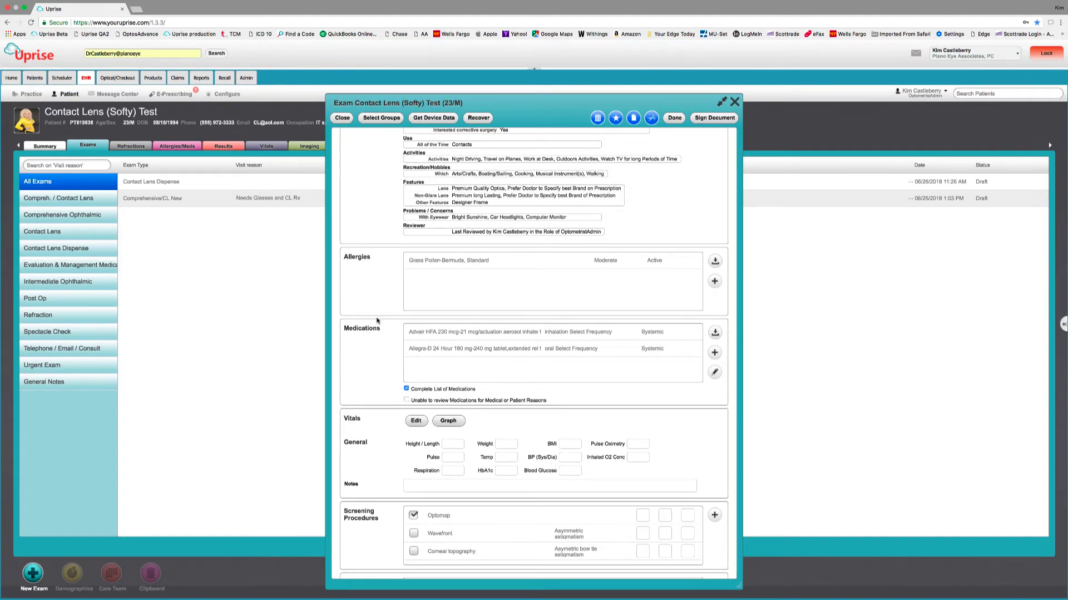
scroll(525, 340, down, 3)
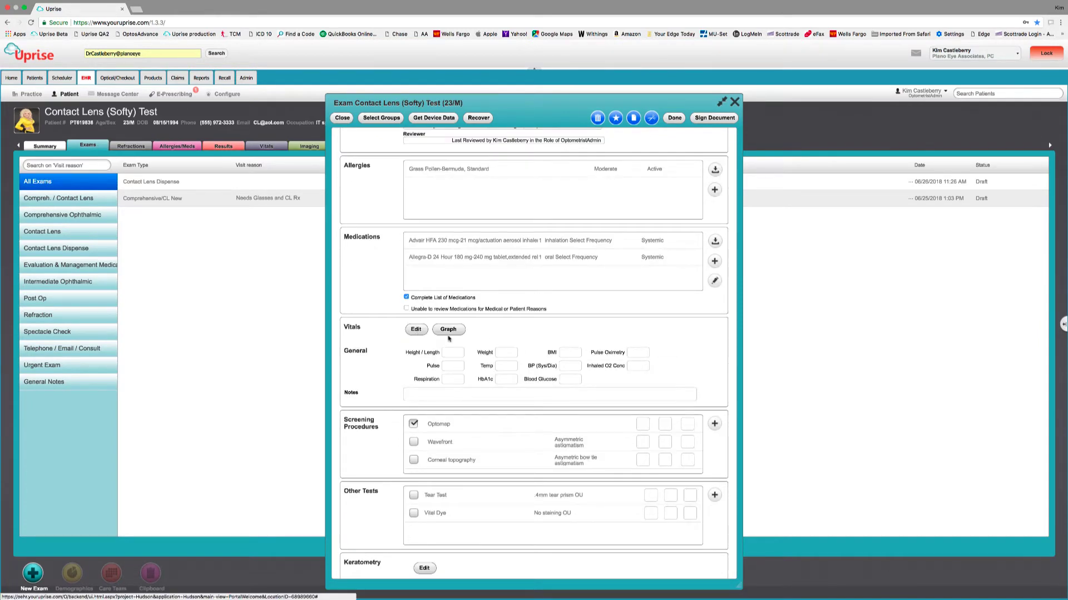
scroll(449, 338, down, 3)
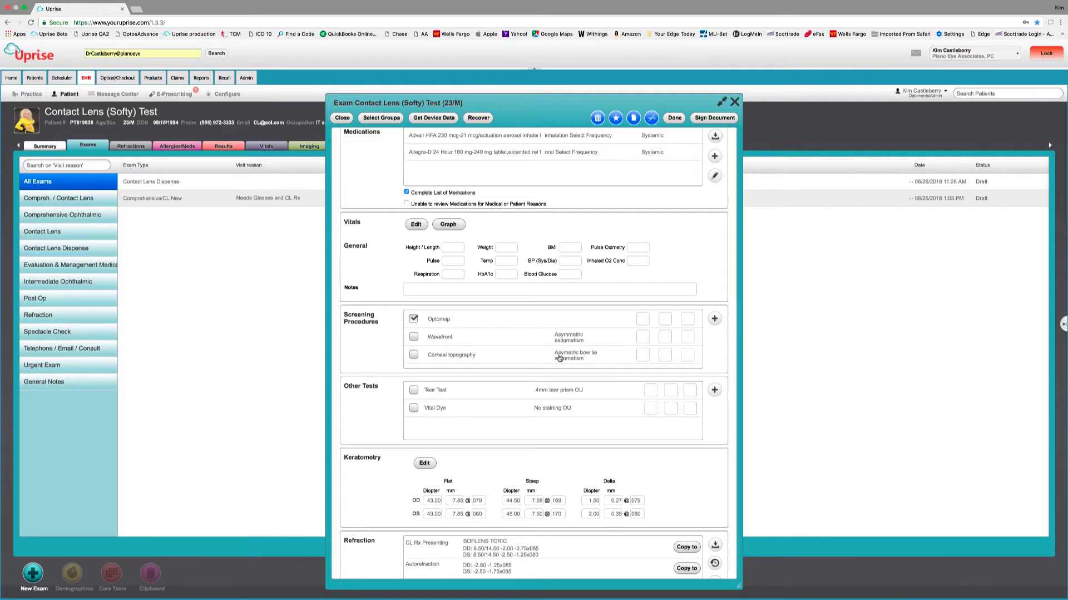
click(457, 356)
drag(411, 259, 516, 292)
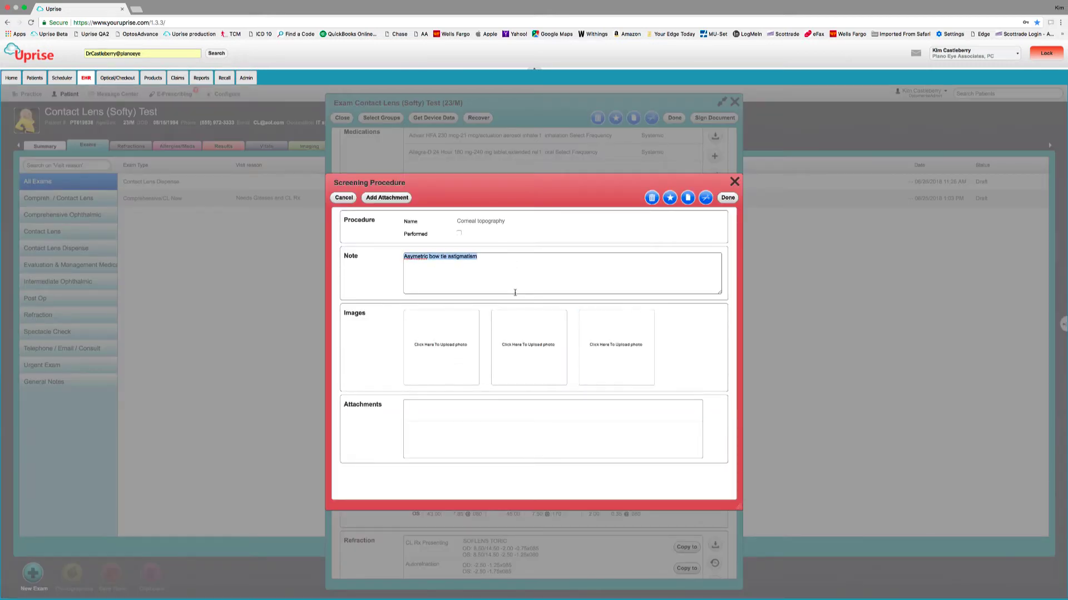
click(443, 343)
click(406, 333)
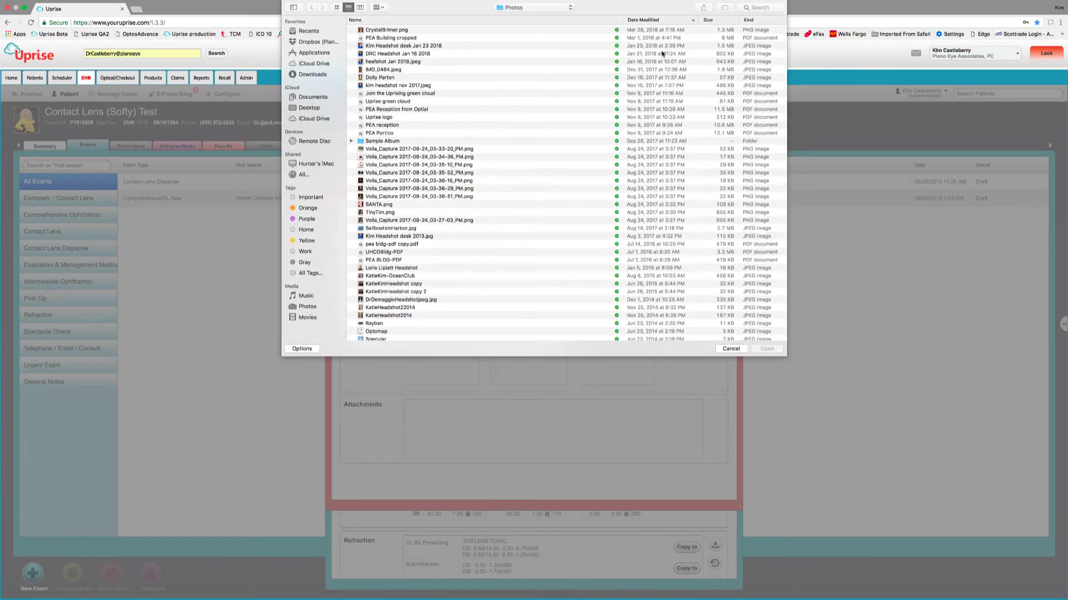
click(741, 352)
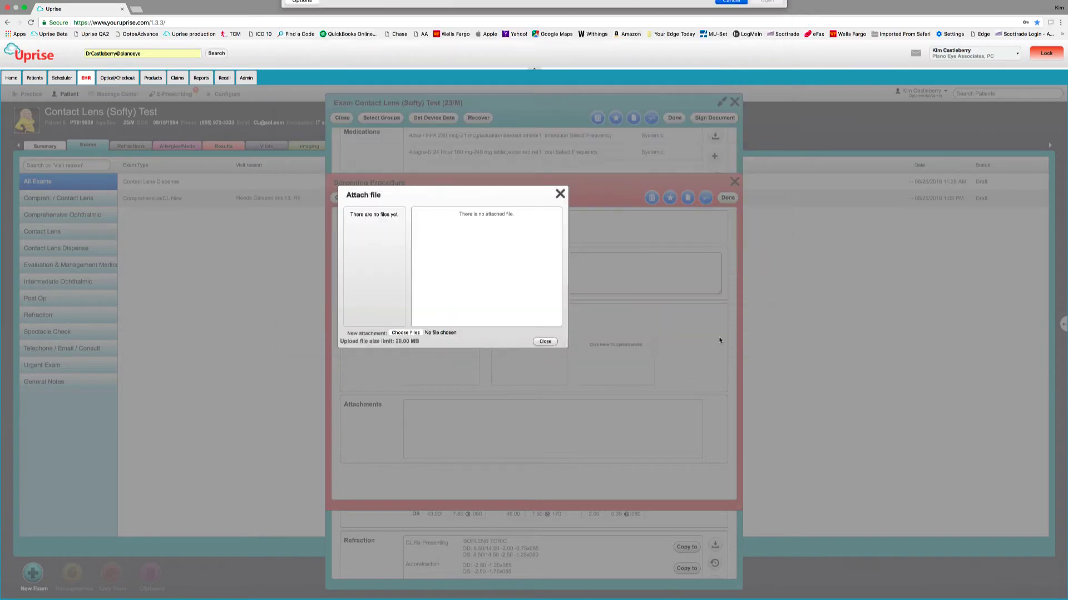
click(543, 341)
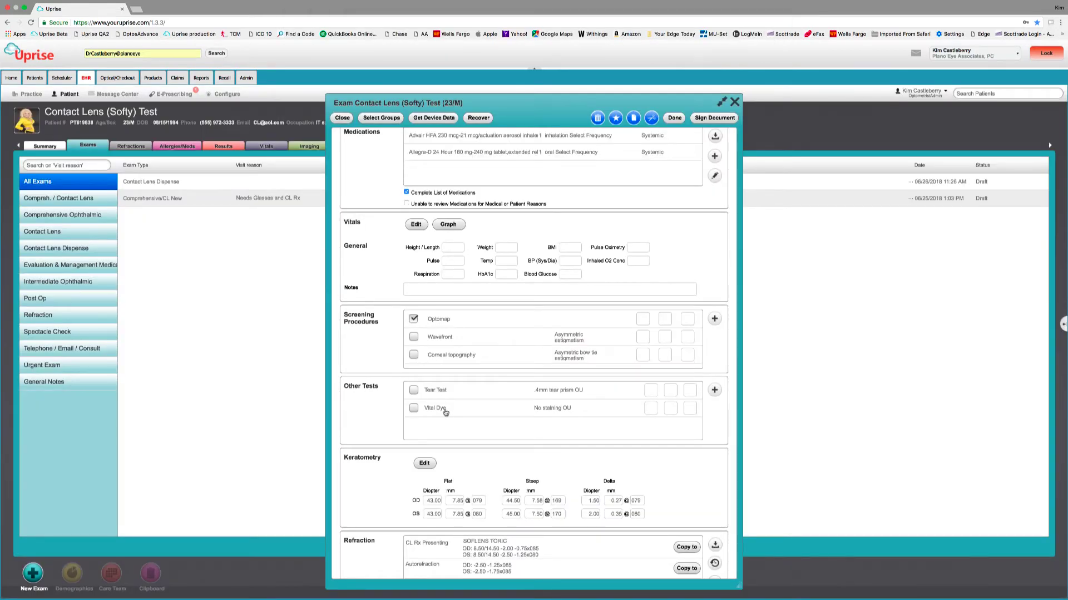
Step: Browse the available other tests and screening procedures without adding any to the exam
click(714, 390)
scroll(508, 394, down, 6)
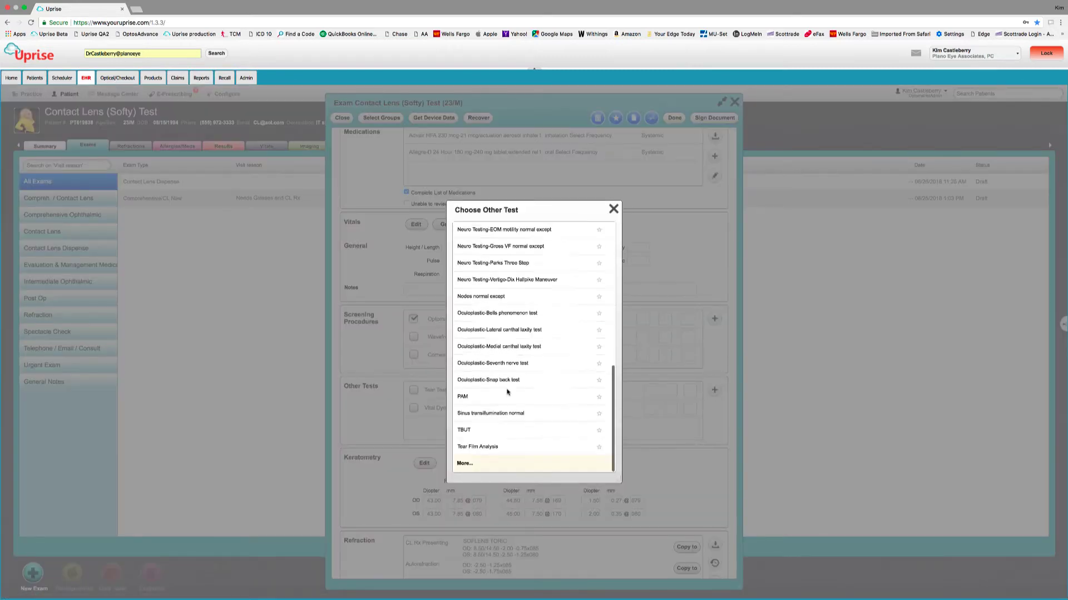
click(613, 208)
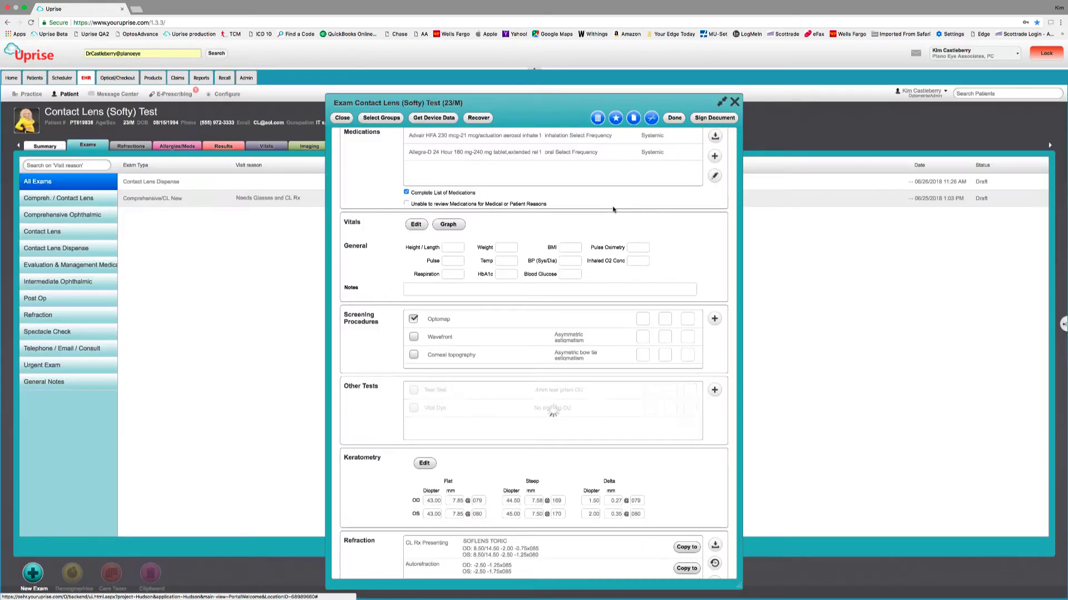
click(716, 318)
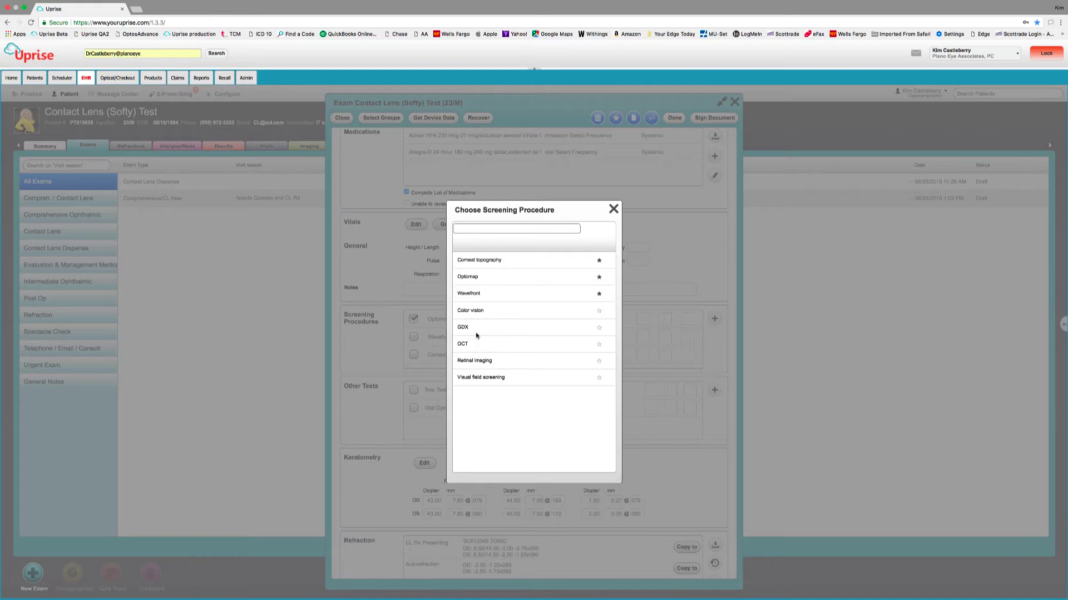
click(614, 210)
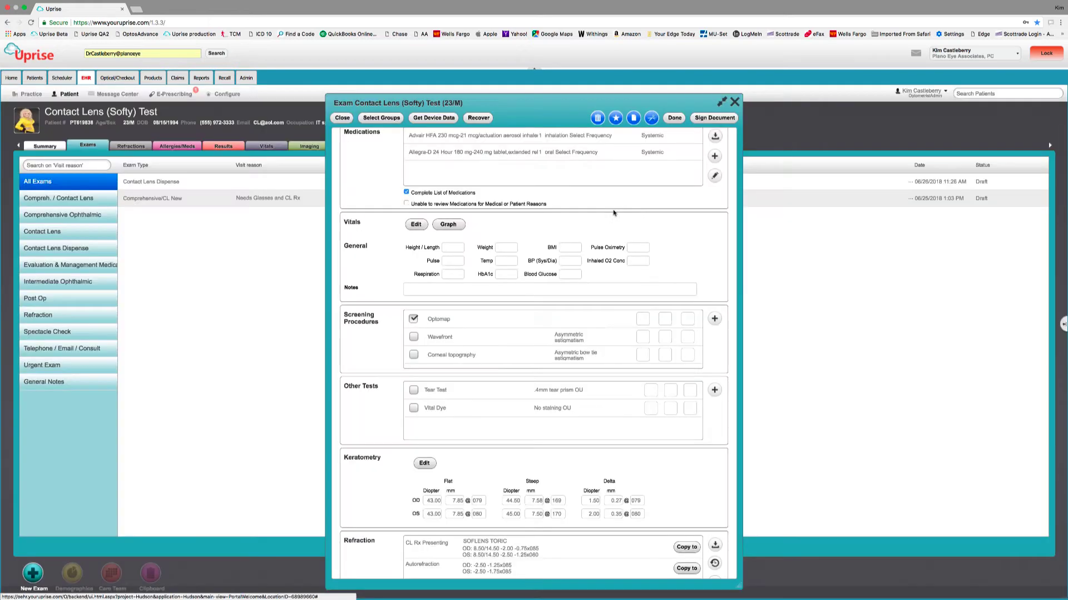
click(715, 389)
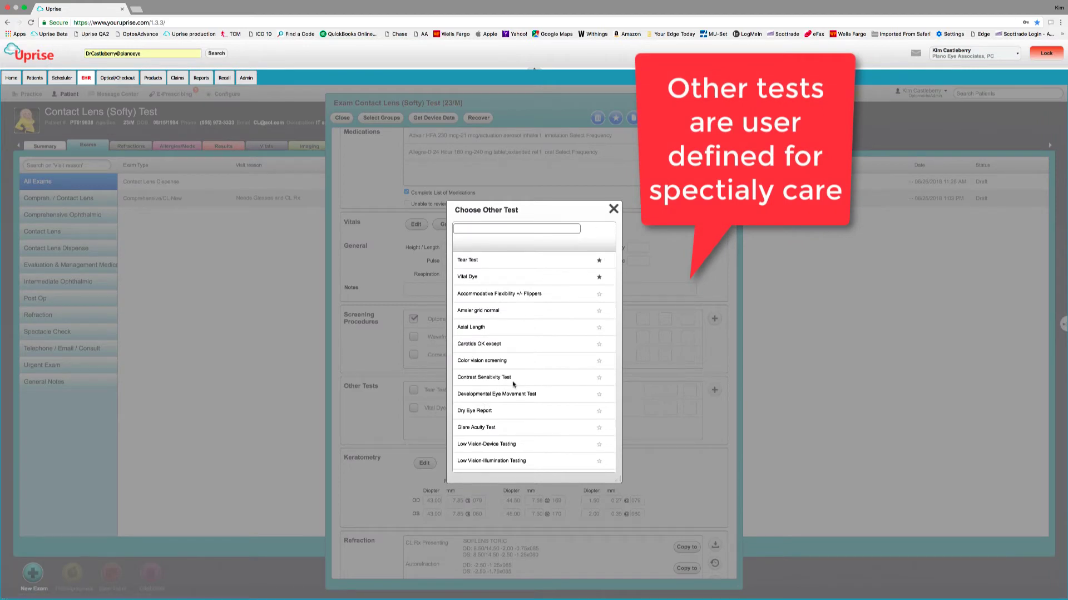
click(614, 208)
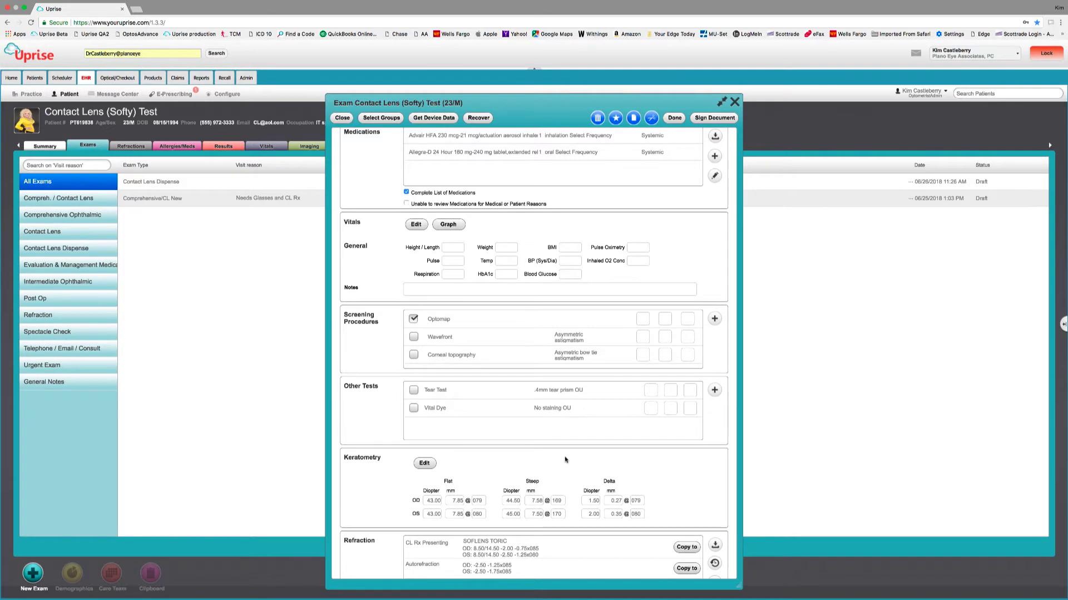
Step: Open the keratometry readings for viewing and cancel without changing them
scroll(562, 459, down, 5)
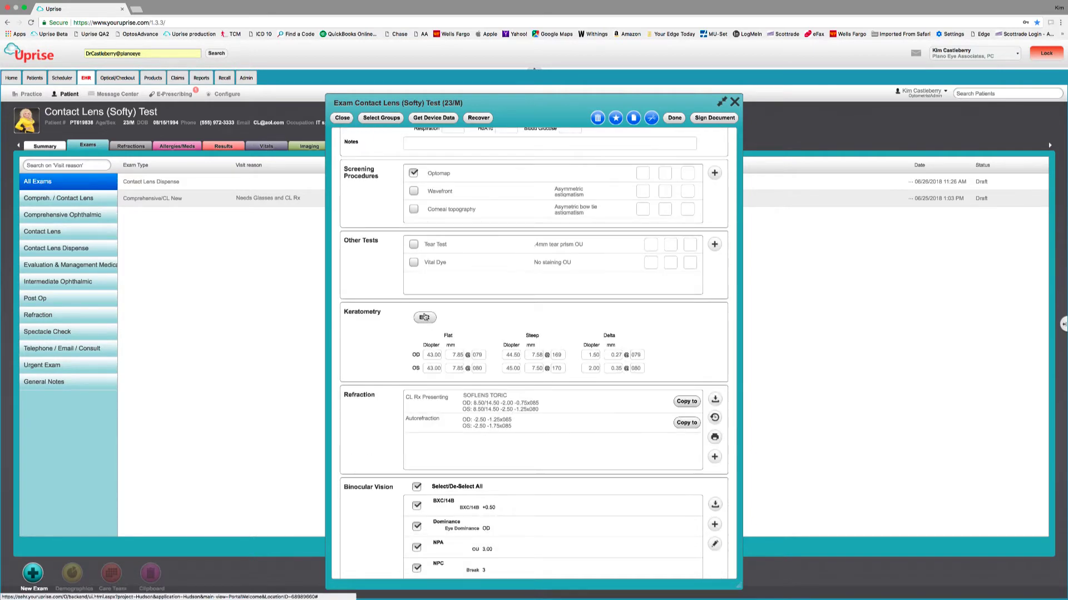
click(424, 317)
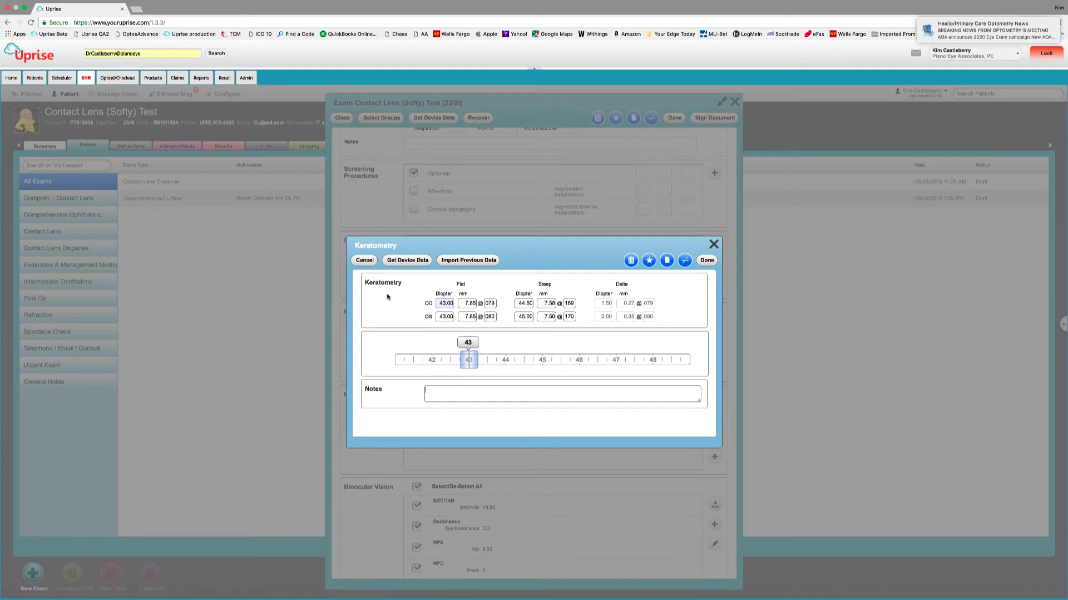
click(369, 264)
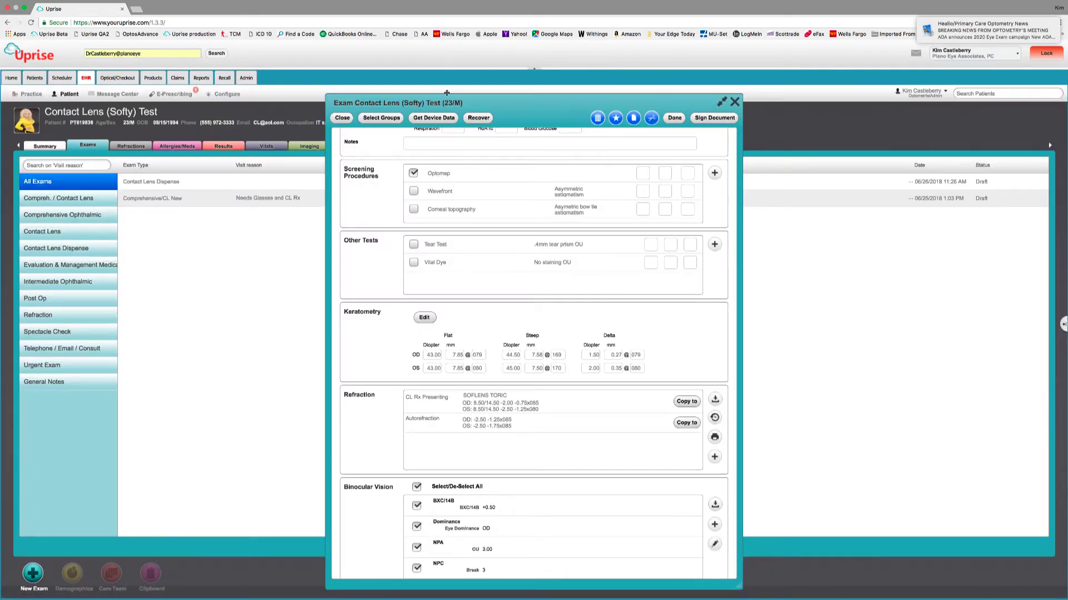
Step: Look over the device integration data available for import into the exam and close it without importing any record
click(433, 119)
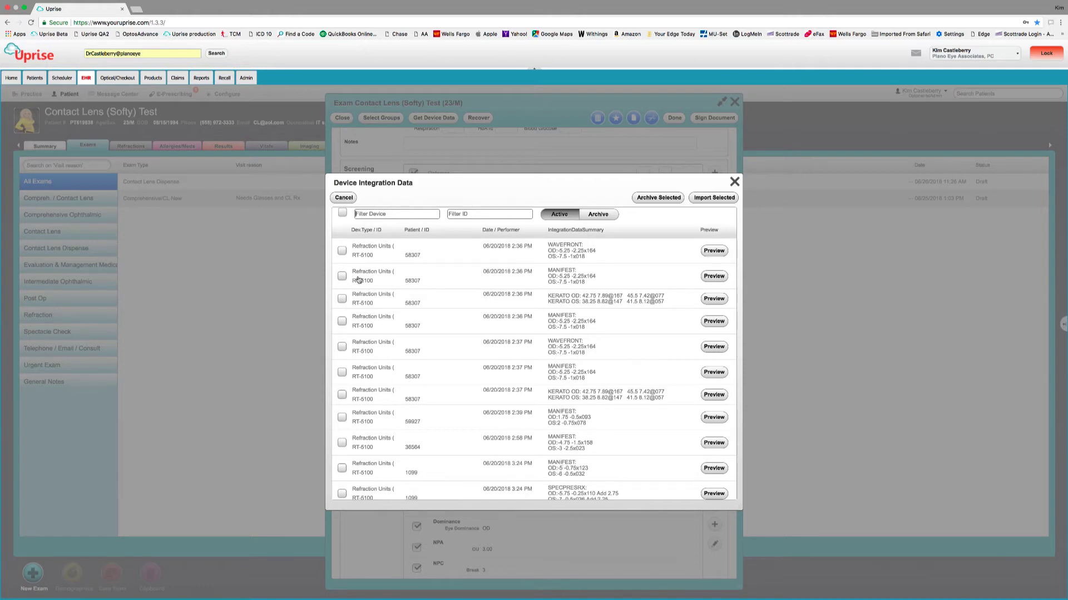
click(342, 250)
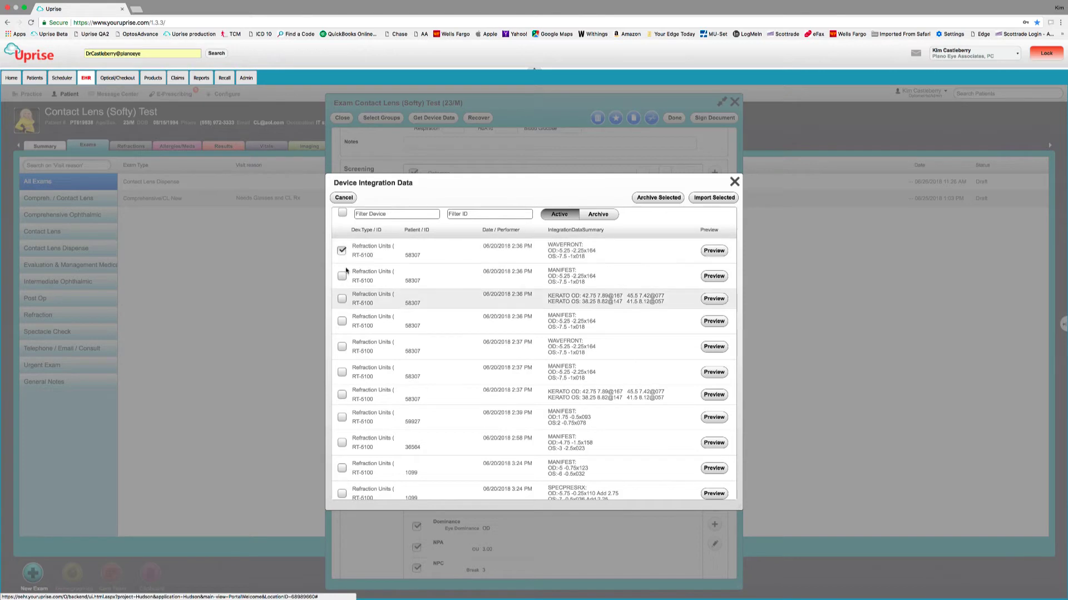
click(342, 251)
click(344, 198)
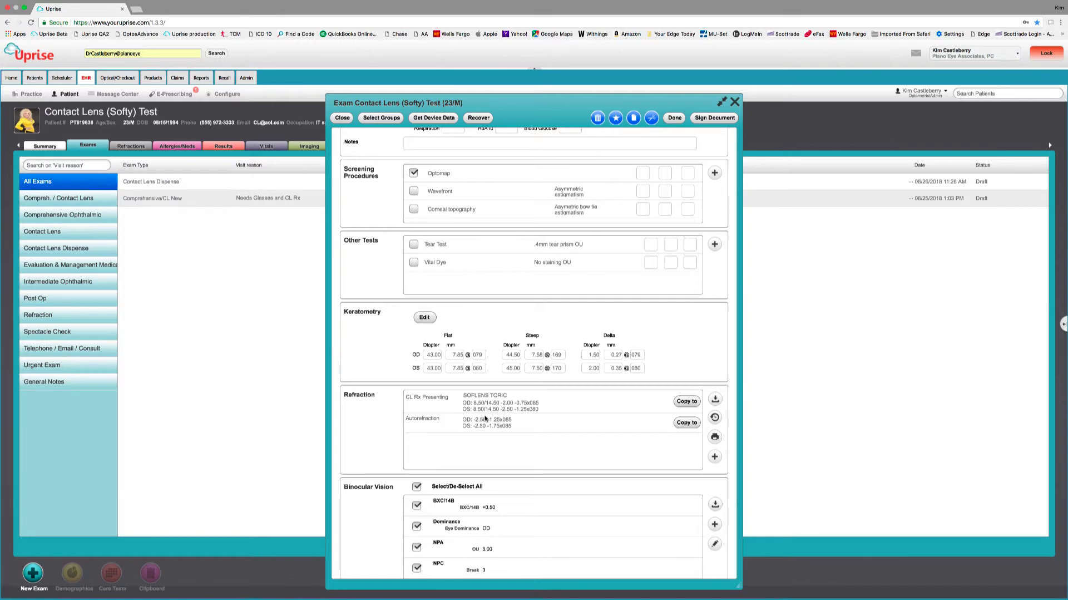
Step: Look over the exam from binocular vision through coding and workflow, including the patient counseling material list, without adding anything
scroll(568, 488, down, 5)
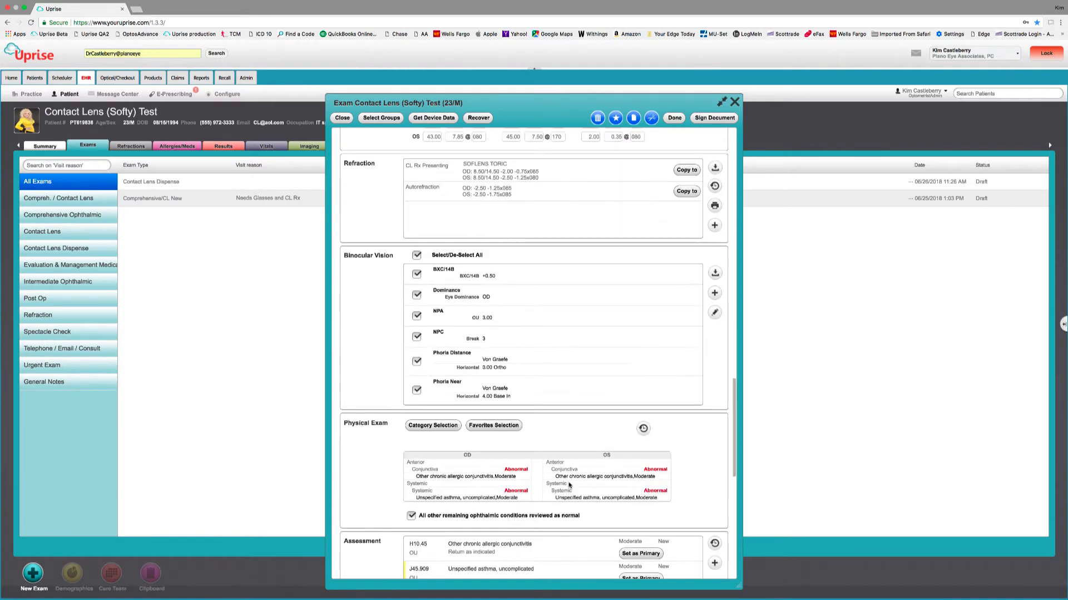
scroll(569, 485, down, 3)
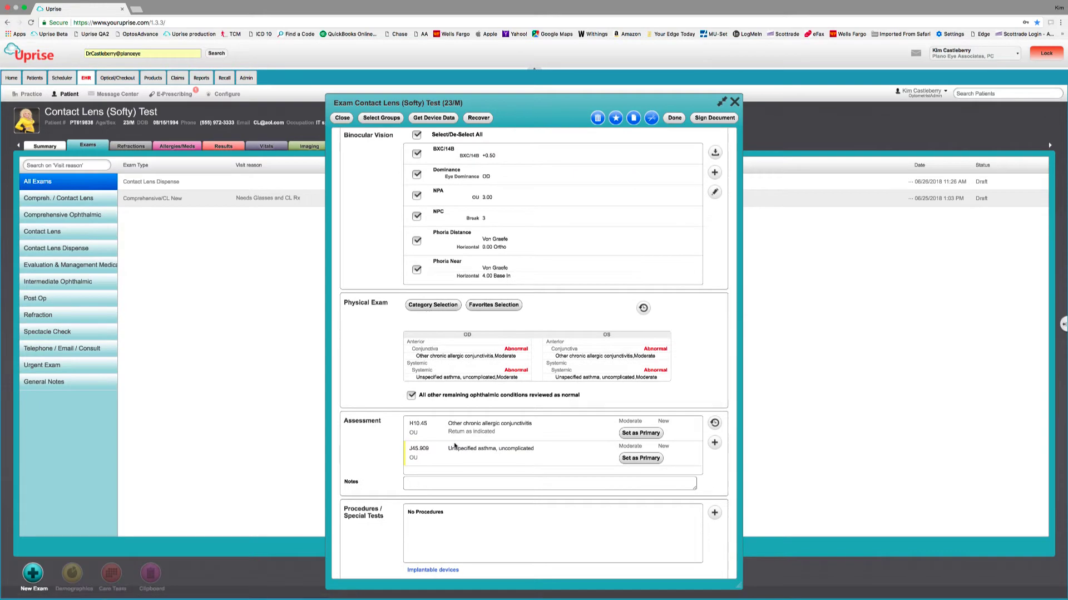
scroll(510, 457, down, 3)
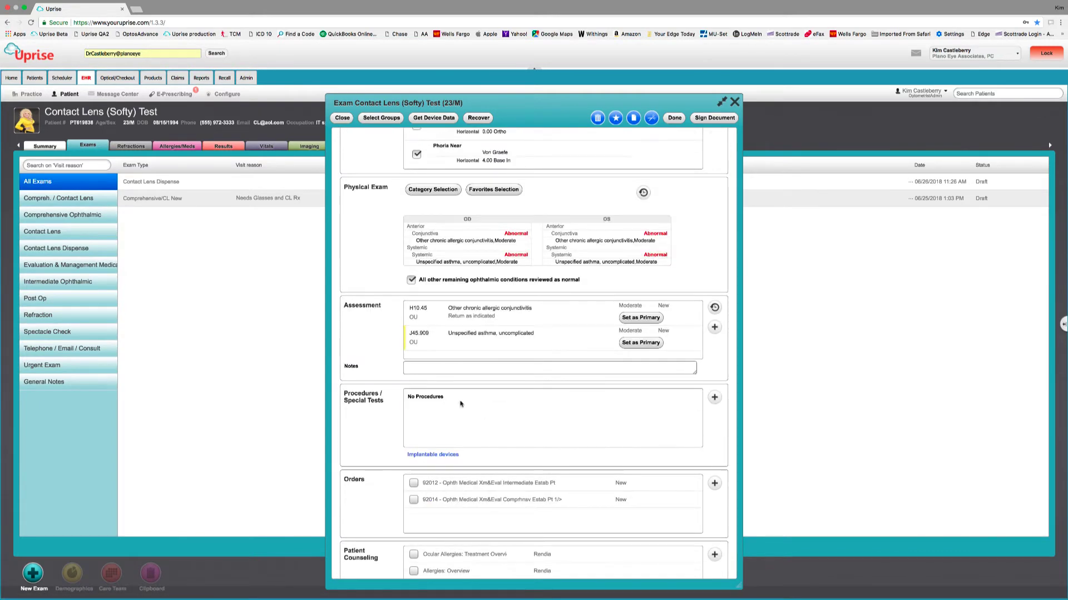
scroll(476, 489, down, 4)
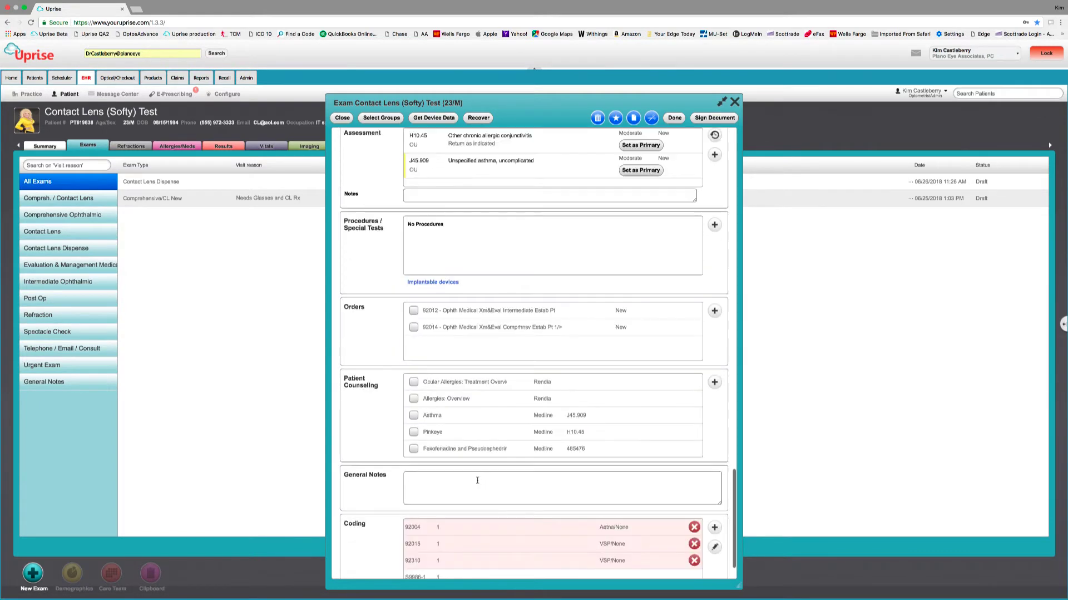
click(715, 382)
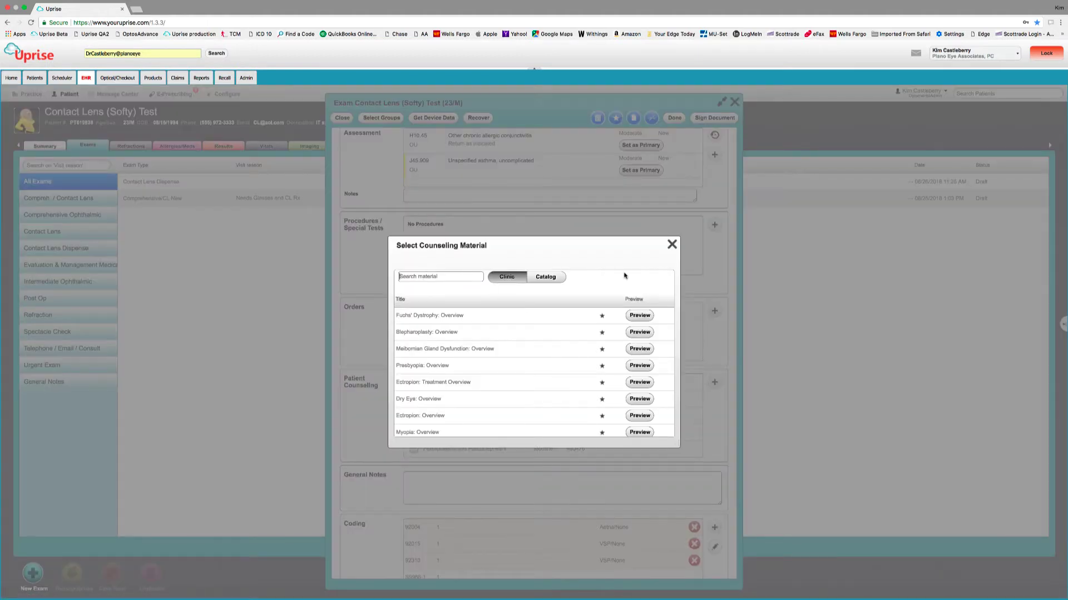
click(672, 244)
scroll(582, 501, down, 2)
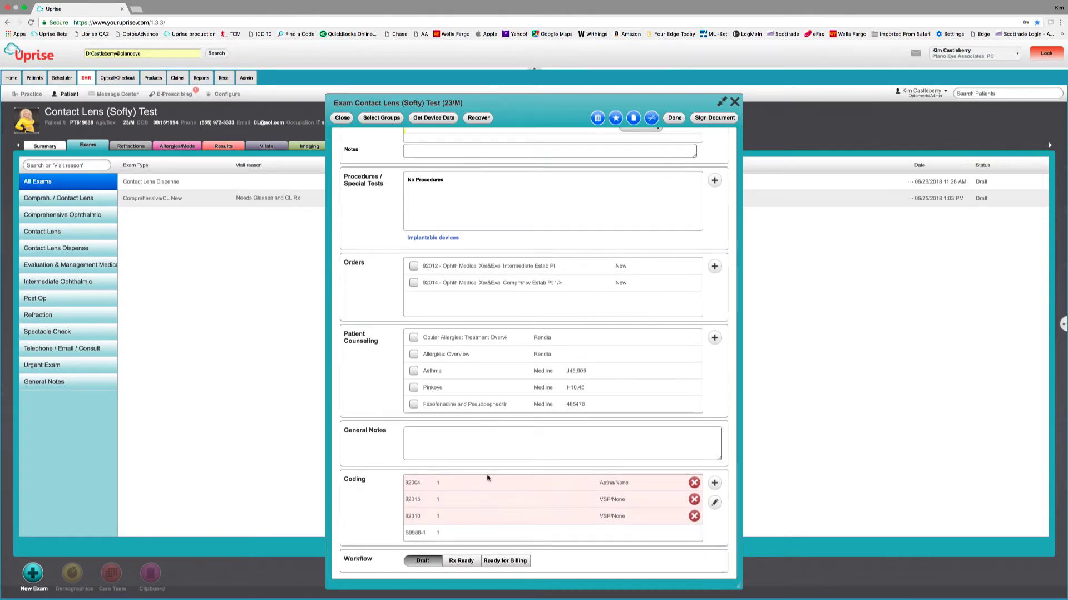
Step: Review the Comprehensive/CL New exam from the chief complaints through history, lifestyle, medications, vitals, screening procedures, other tests, keratometry and refraction
scroll(488, 477, up, 15)
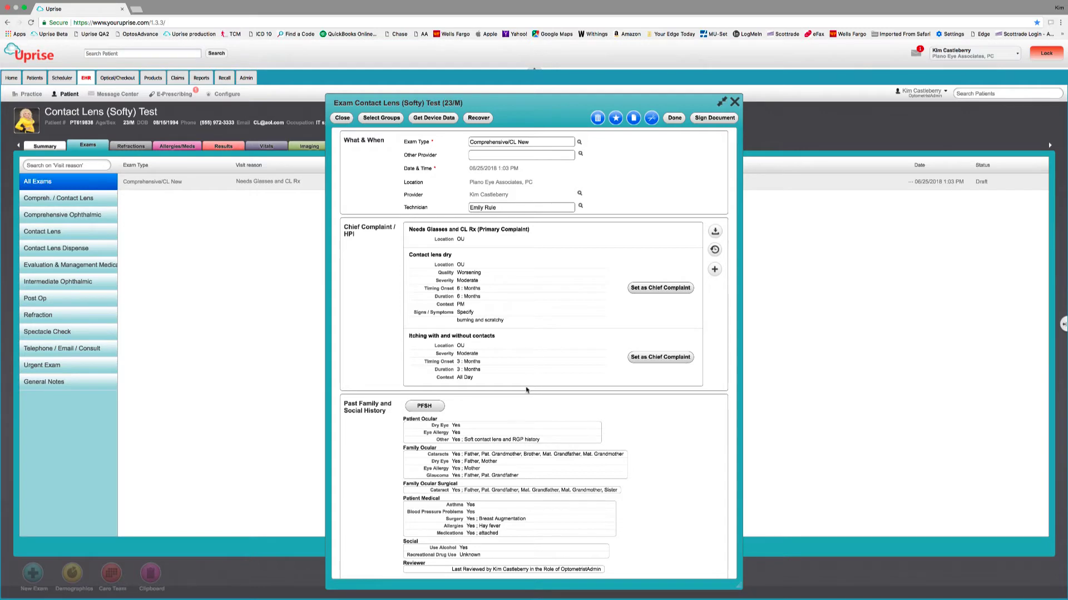
scroll(514, 419, down, 5)
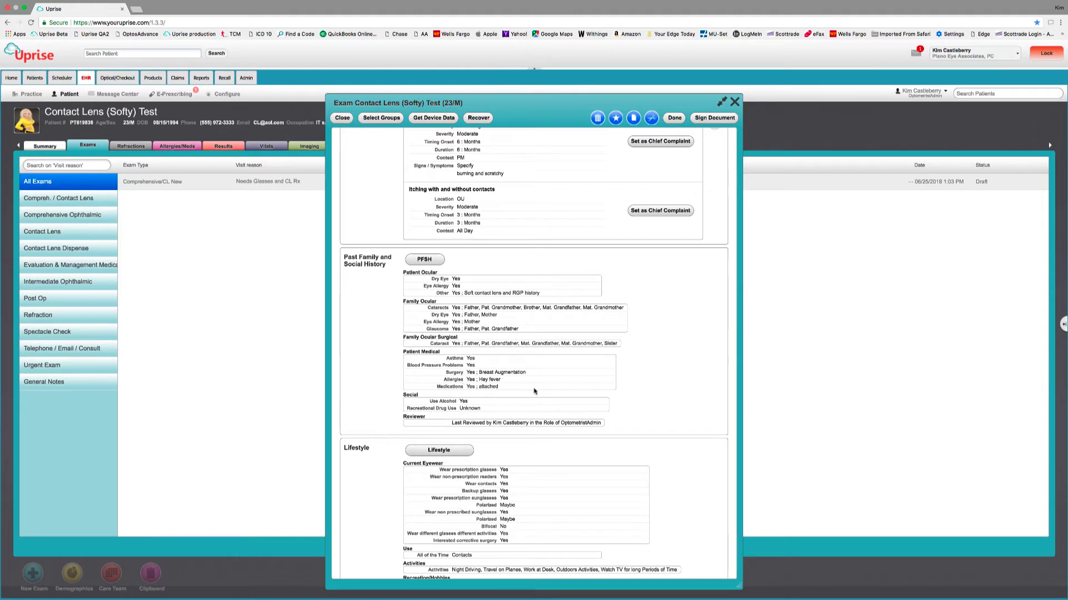
scroll(532, 418, down, 1)
scroll(532, 416, down, 8)
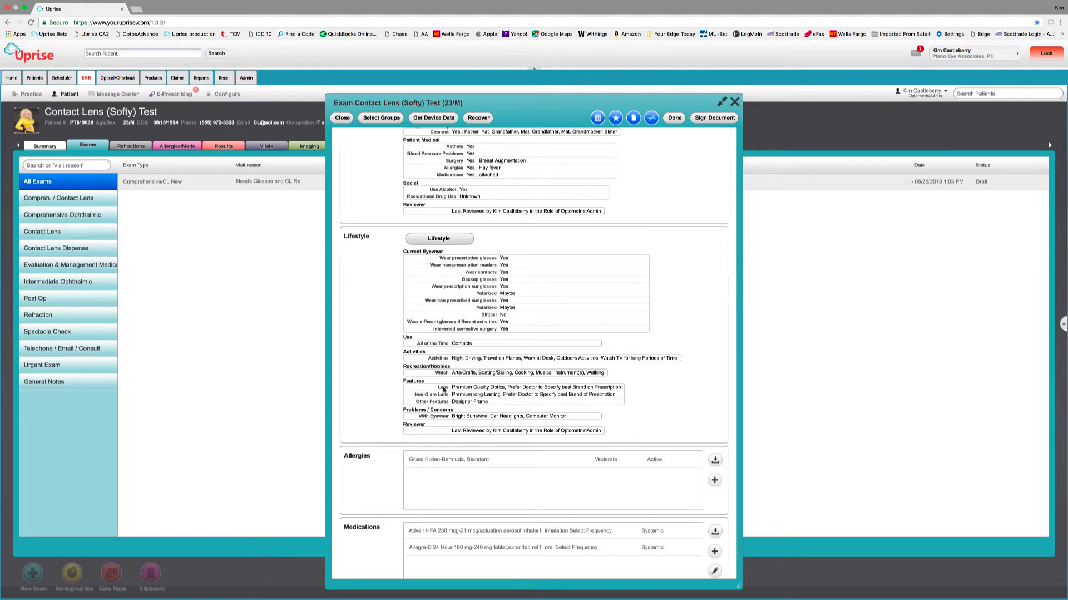
scroll(645, 382, down, 7)
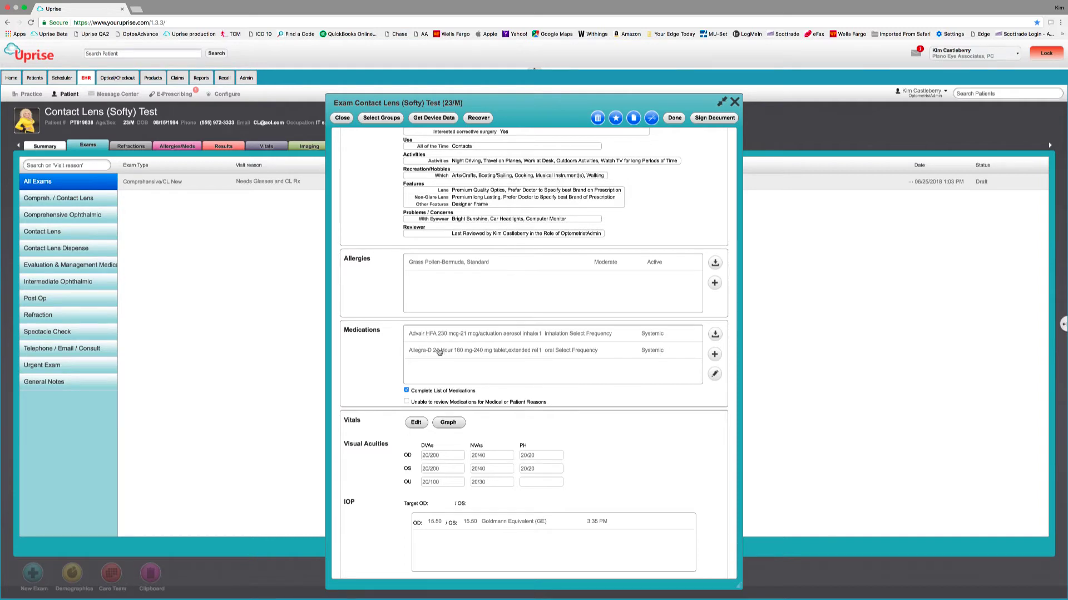
scroll(610, 373, down, 1)
scroll(611, 373, down, 5)
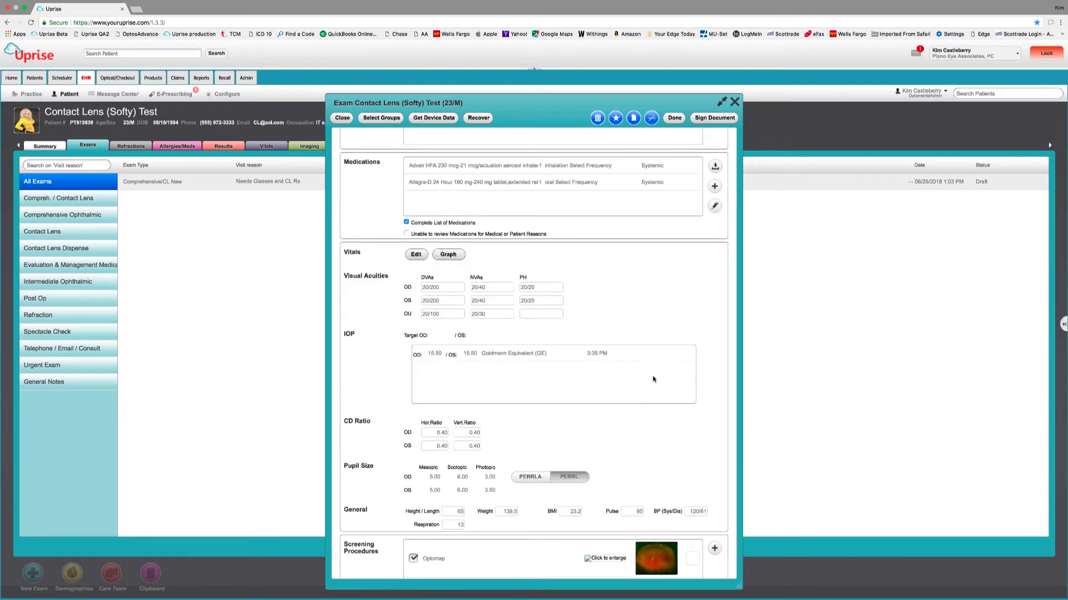
scroll(619, 349, down, 10)
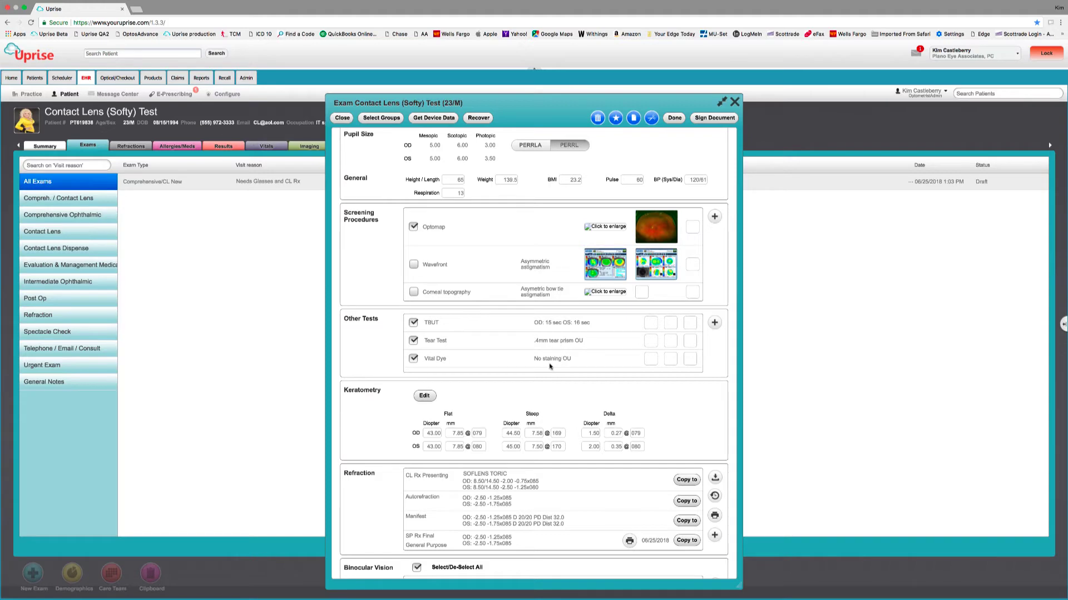
scroll(550, 365, down, 4)
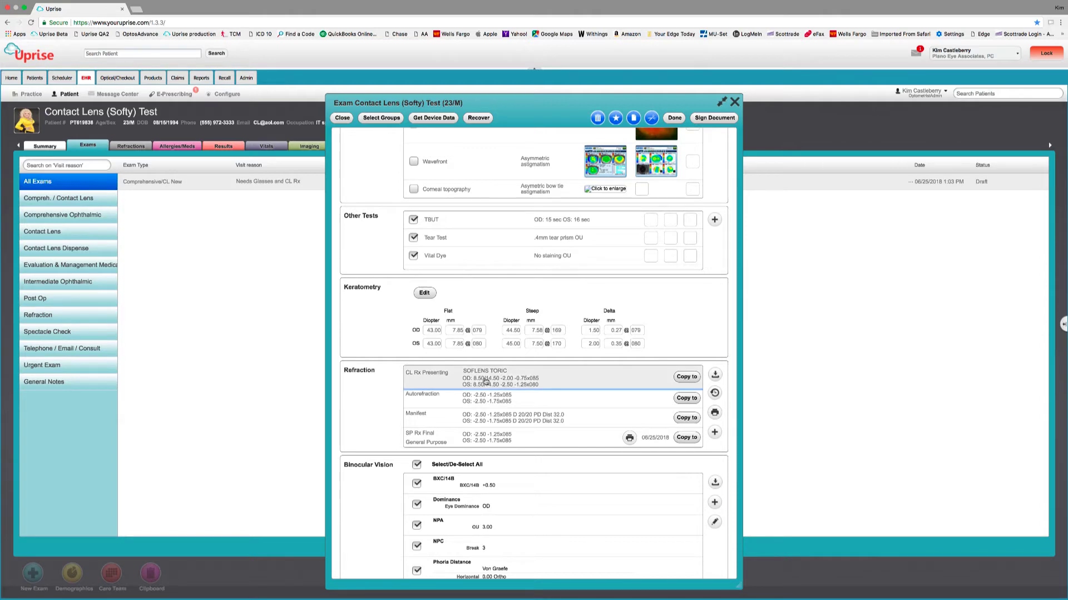
Step: View the presenting contact lens prescription down to its wear and disinfecting details, and cancel without changing it
click(471, 376)
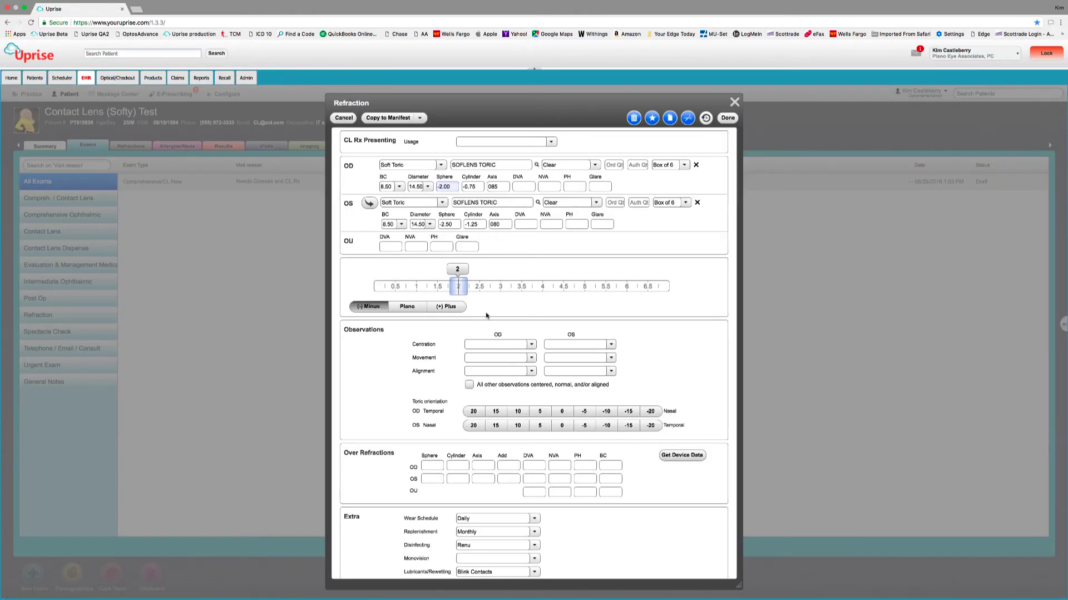
scroll(534, 384, down, 2)
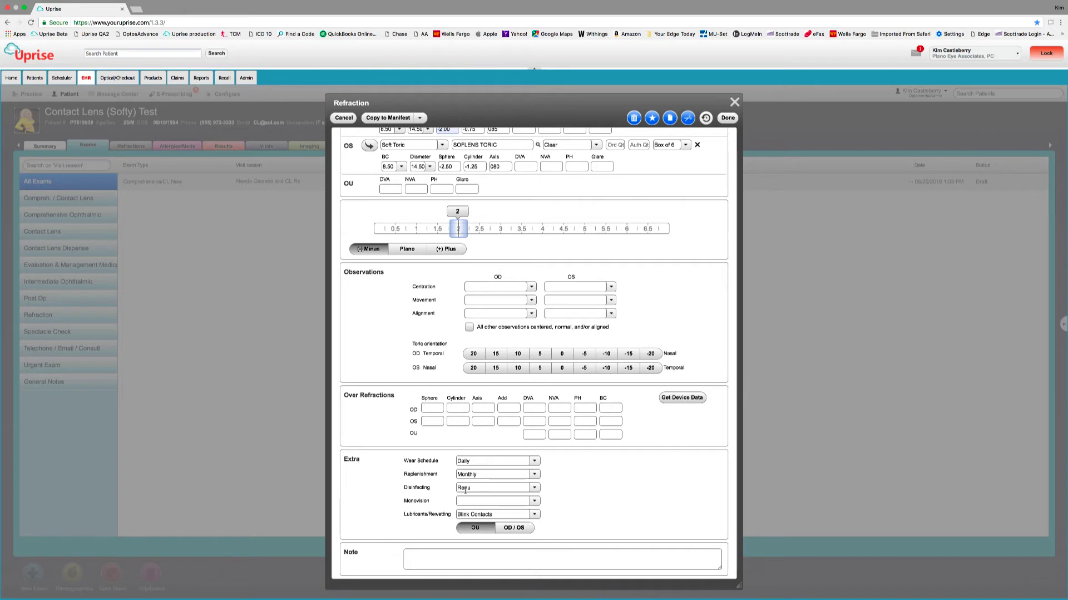
click(342, 119)
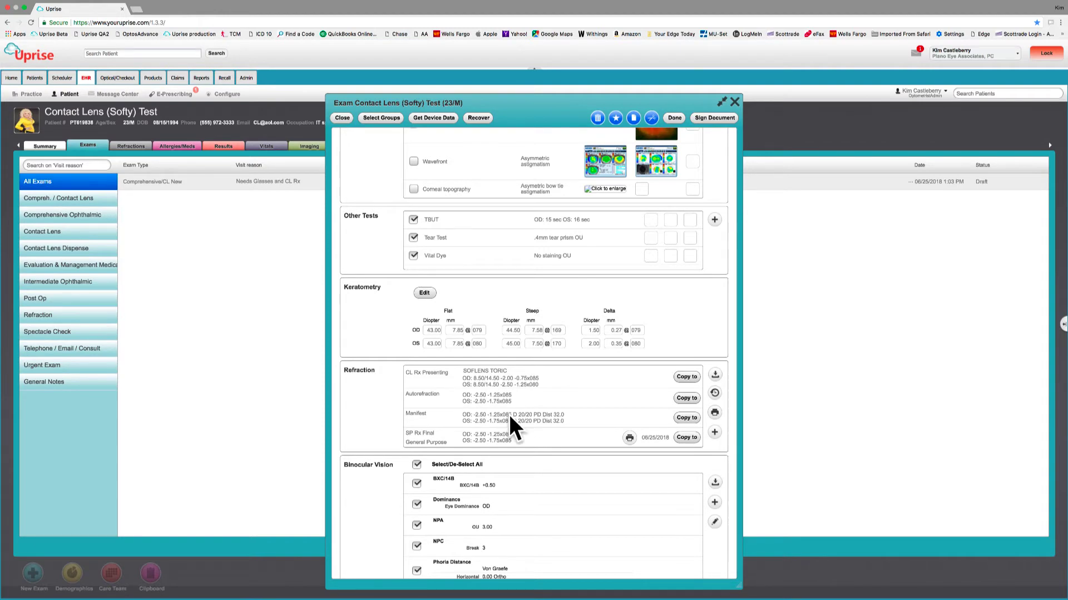
Step: Copy the manifest refraction to a CL Rx Trial using Soft Toric ACUVUE OASYS 1-DAY HYDRALUXE FOR ASTIG lenses for OD and OS
click(688, 418)
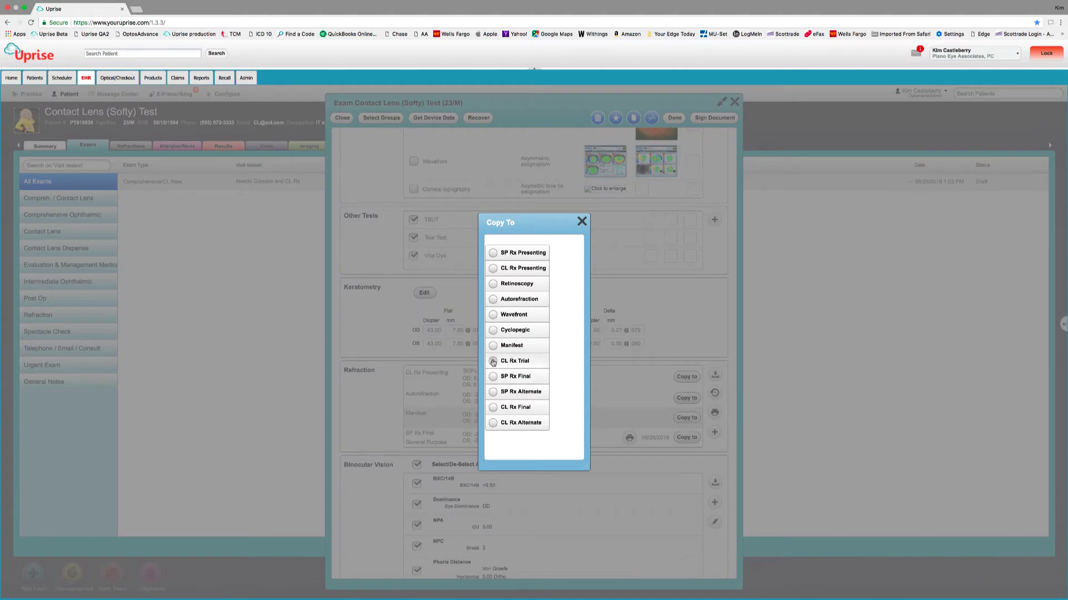
click(493, 362)
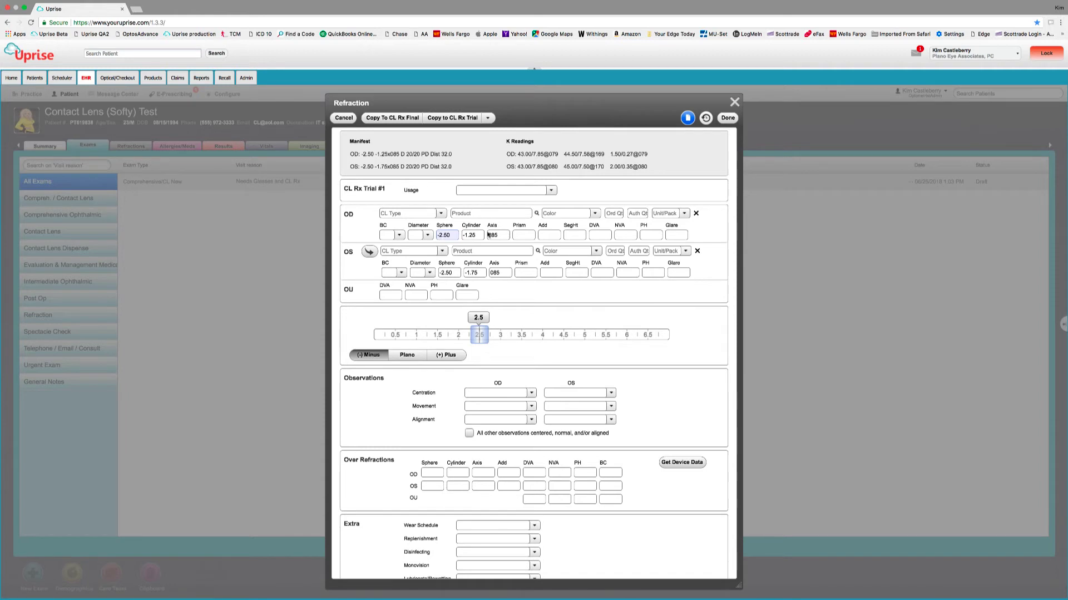
click(441, 213)
click(410, 250)
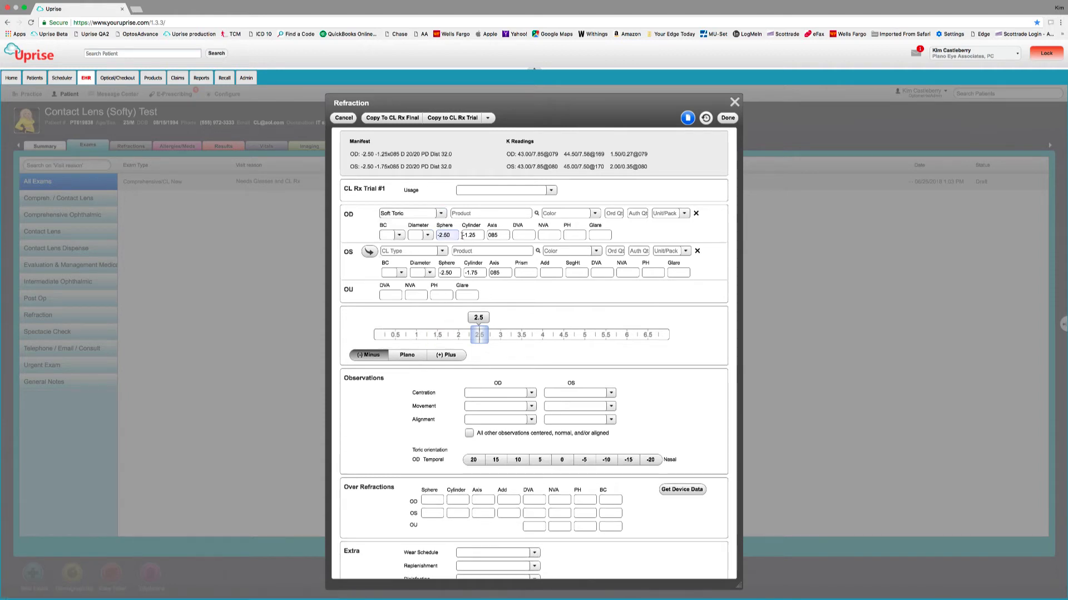
click(537, 213)
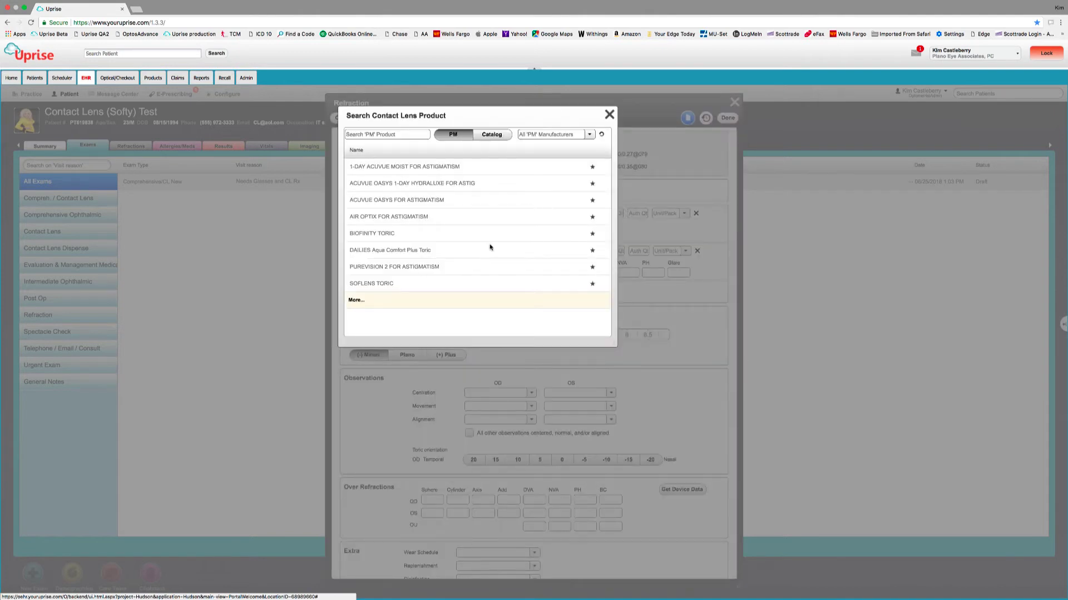
click(425, 184)
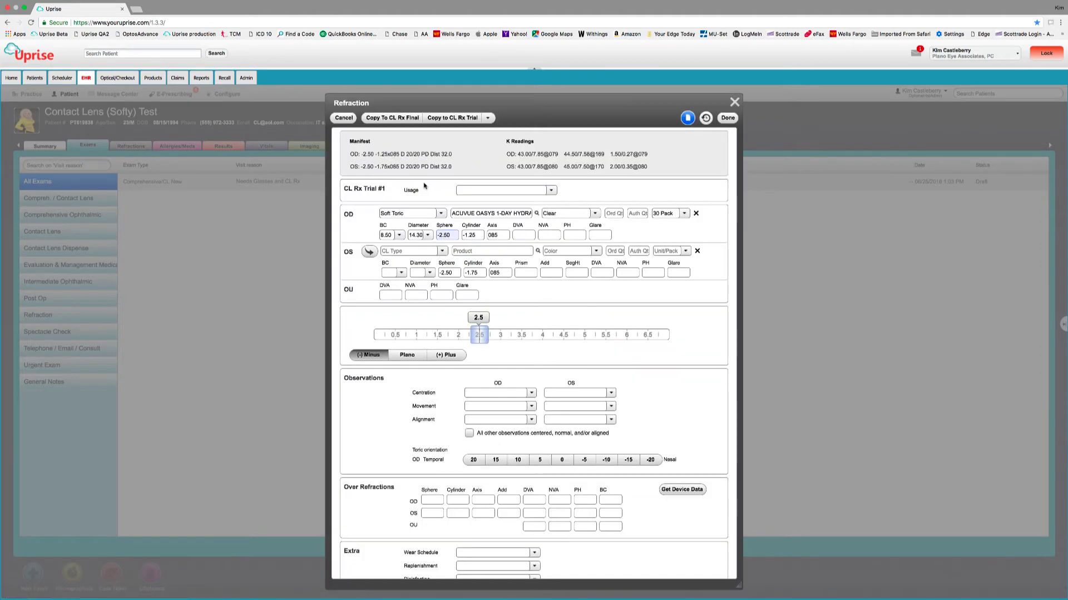
click(370, 252)
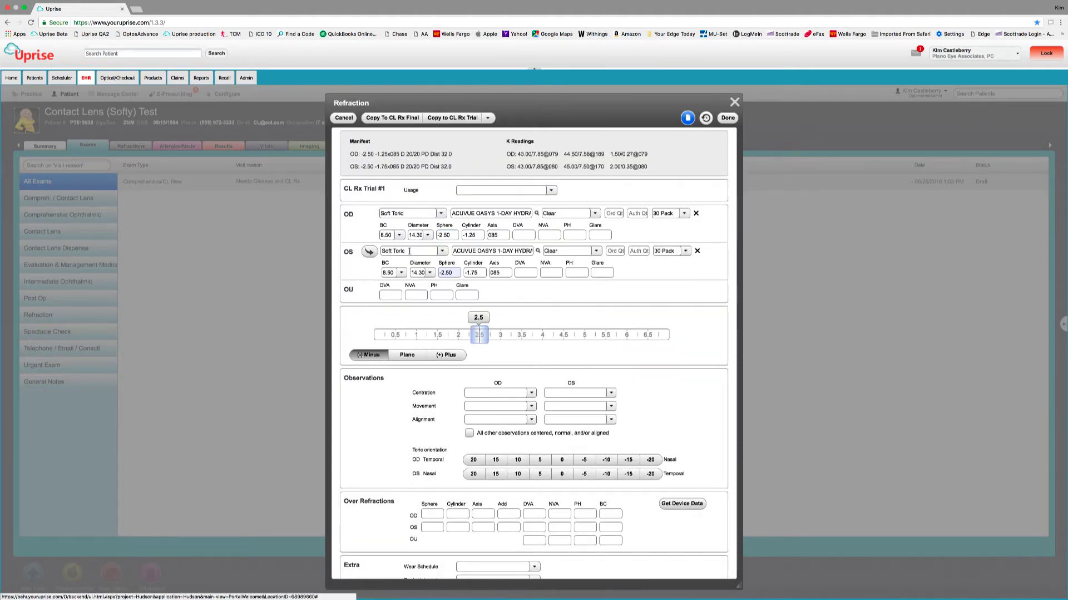
Step: Set the trial lens axis to 080 for OD and 090 for OS
click(494, 234)
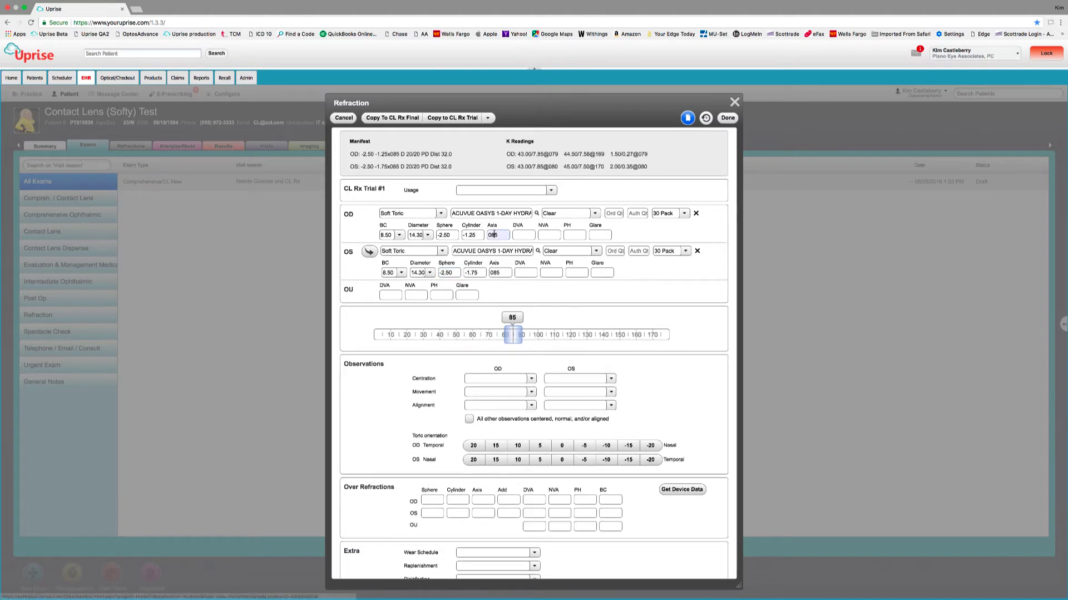
click(505, 335)
click(495, 273)
click(521, 335)
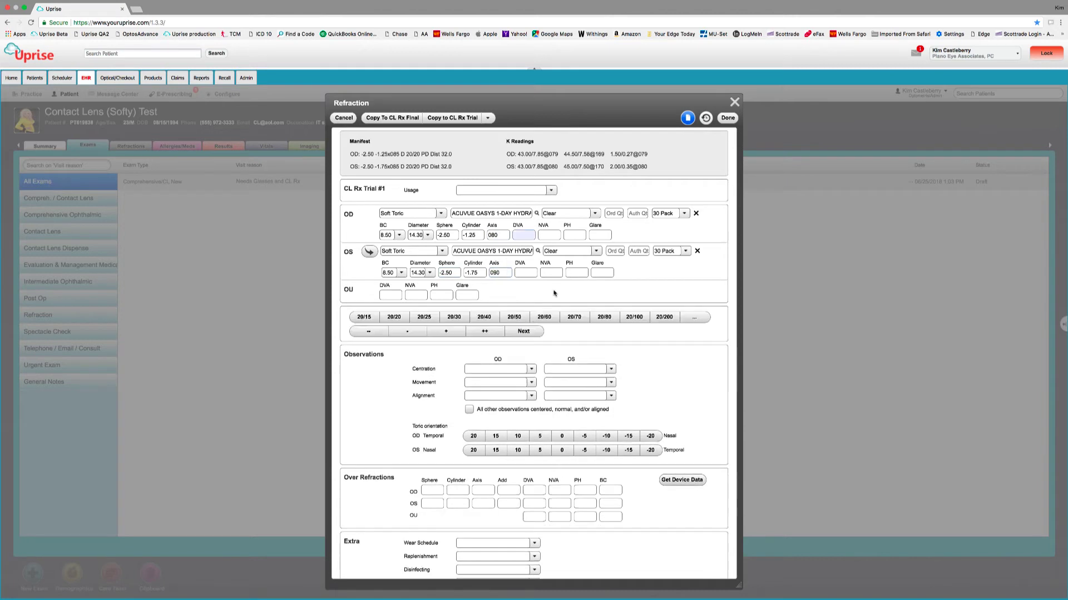
Step: Record 20/20 trial lens acuity as DVA for OD and OS and as both DVA and NVA for OU
click(473, 410)
click(394, 317)
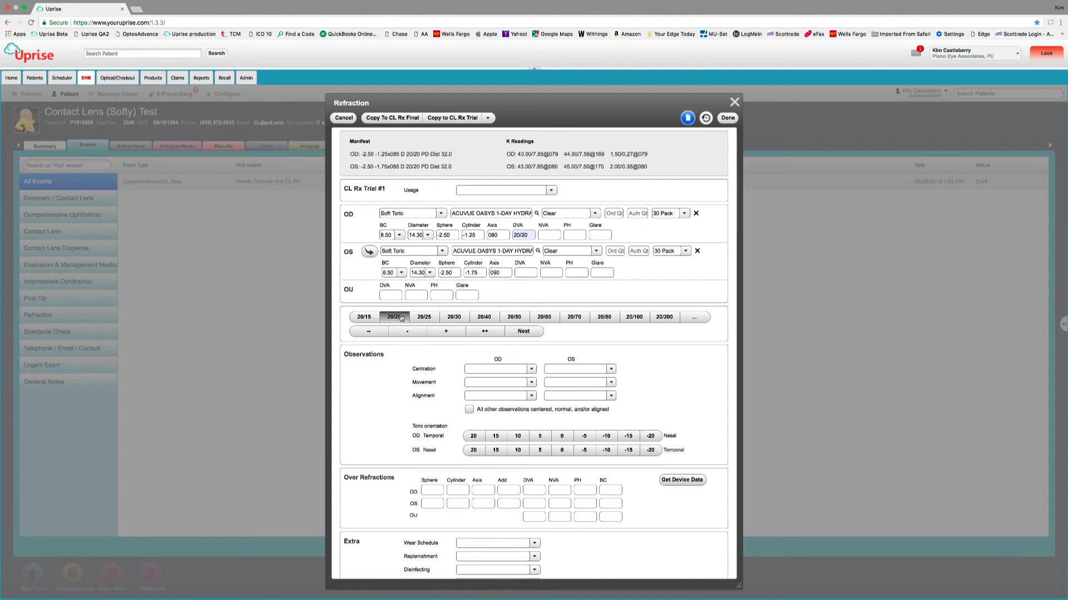
click(523, 332)
click(394, 317)
click(523, 331)
click(524, 332)
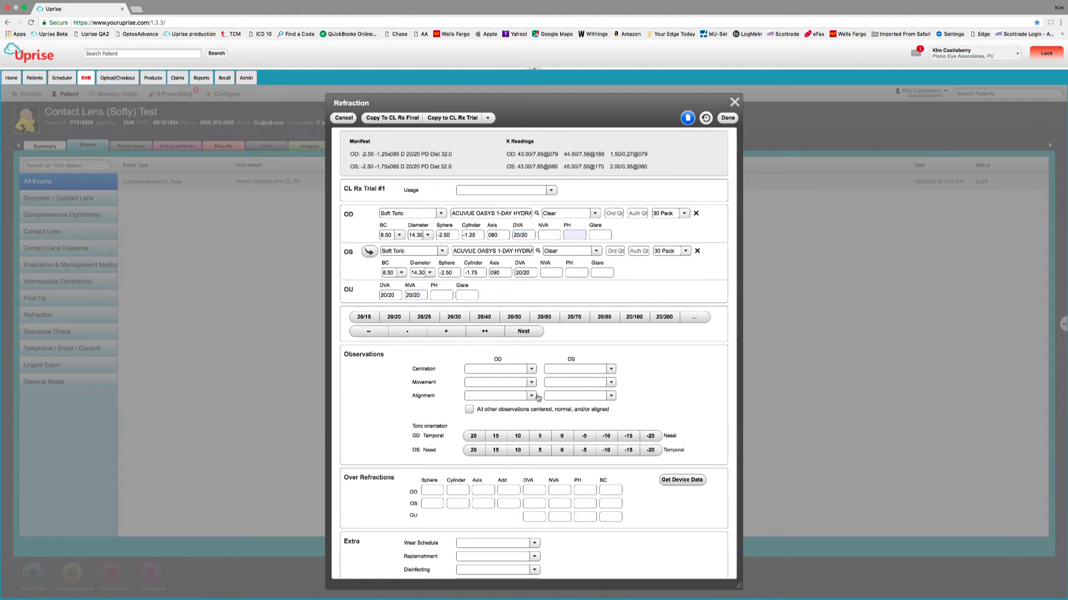
Step: Mark all trial lens observations as centered, normal and aligned, and set toric orientation to -5 for both eyes
click(469, 409)
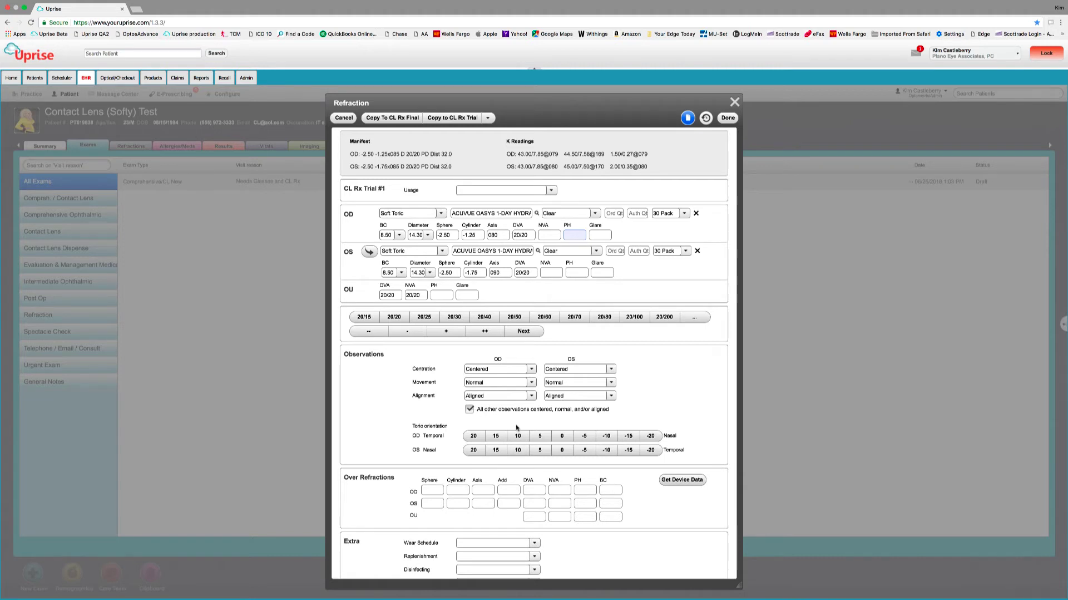
click(584, 437)
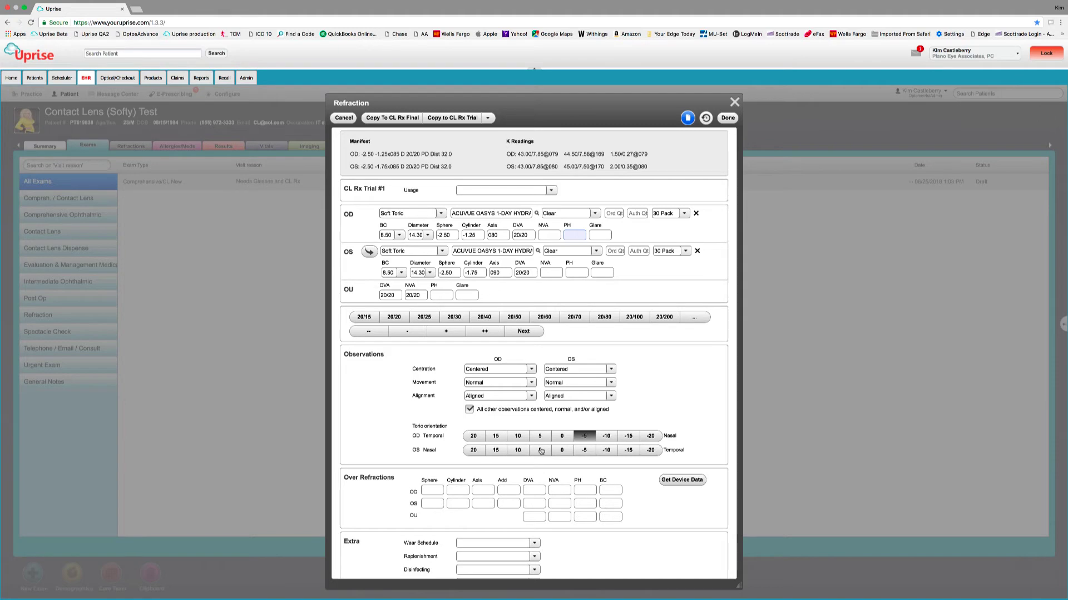
click(584, 451)
Step: Set the trial lenses' wear schedule and replenishment to Daily
scroll(572, 479, down, 3)
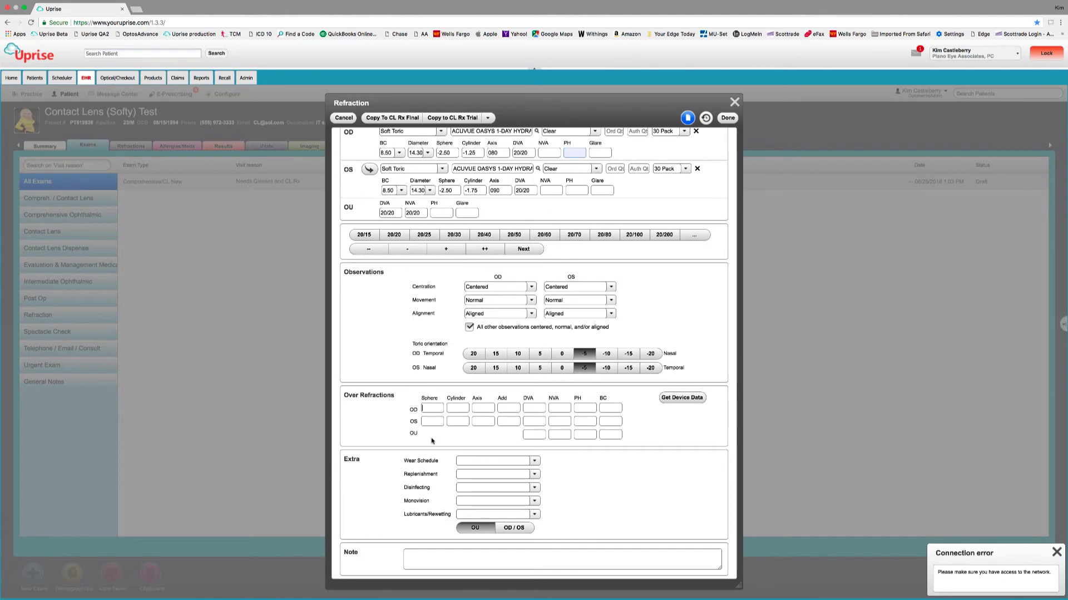
click(534, 471)
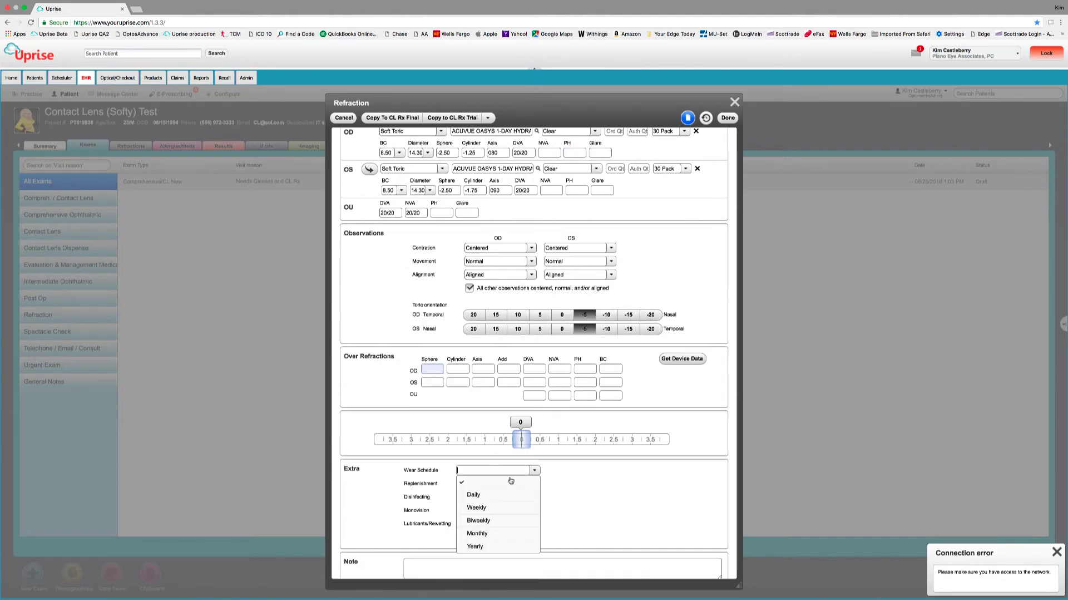
click(480, 495)
click(534, 484)
click(482, 506)
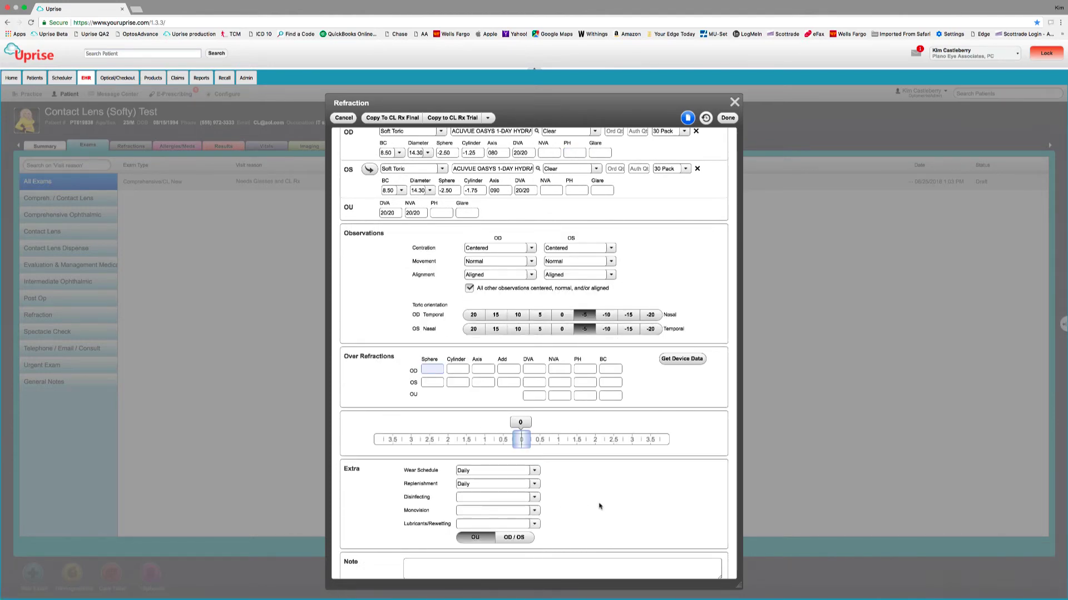
scroll(600, 506, down, 1)
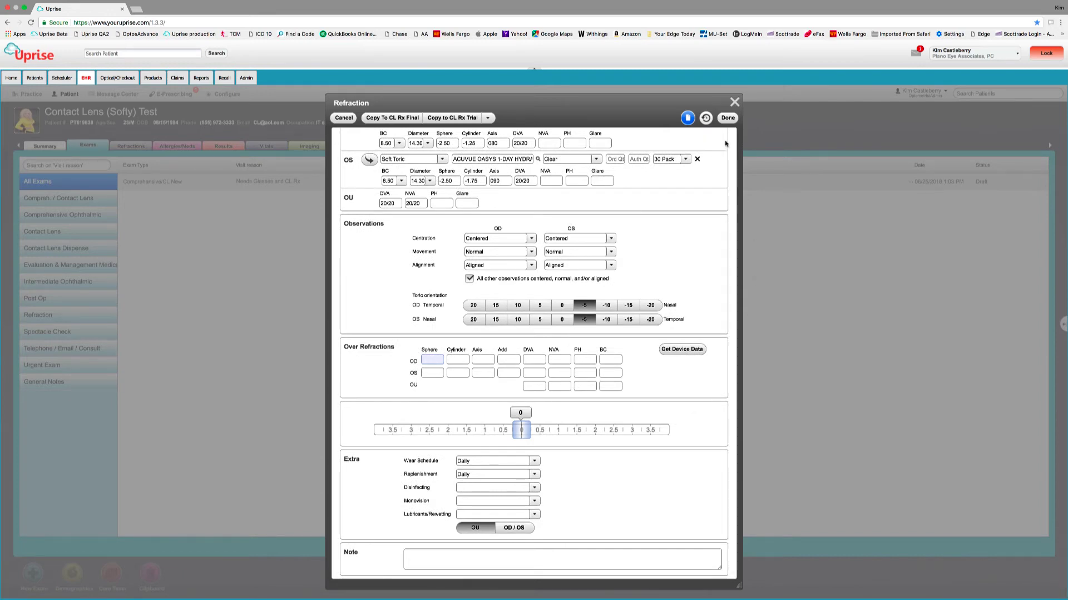
Step: Copy the trial to CL Rx Final, enter an authorized quantity of 12 for each eye, and save the refraction
click(394, 118)
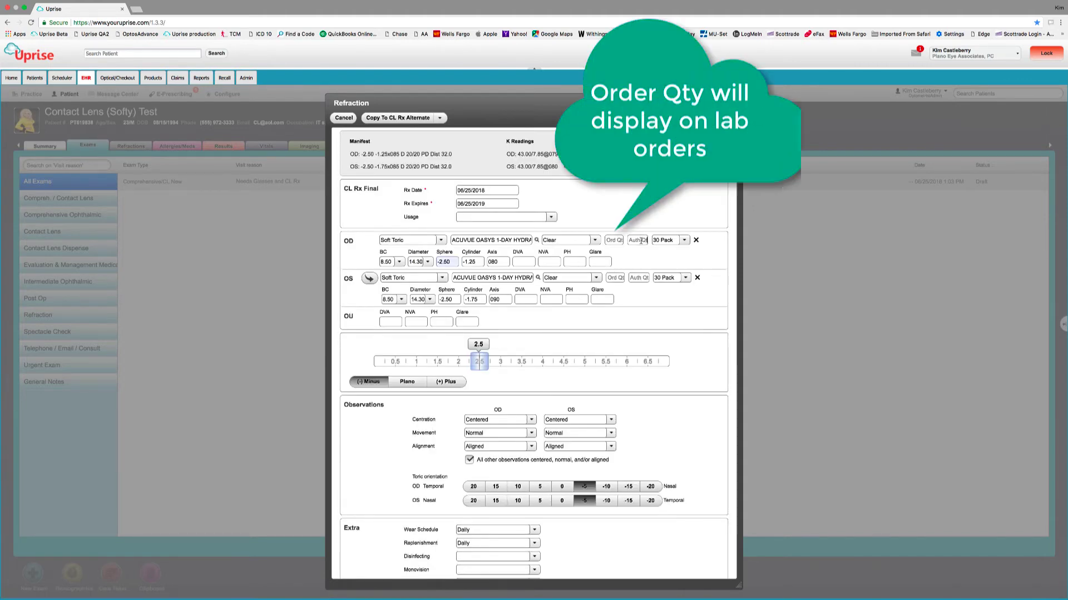
text(12)
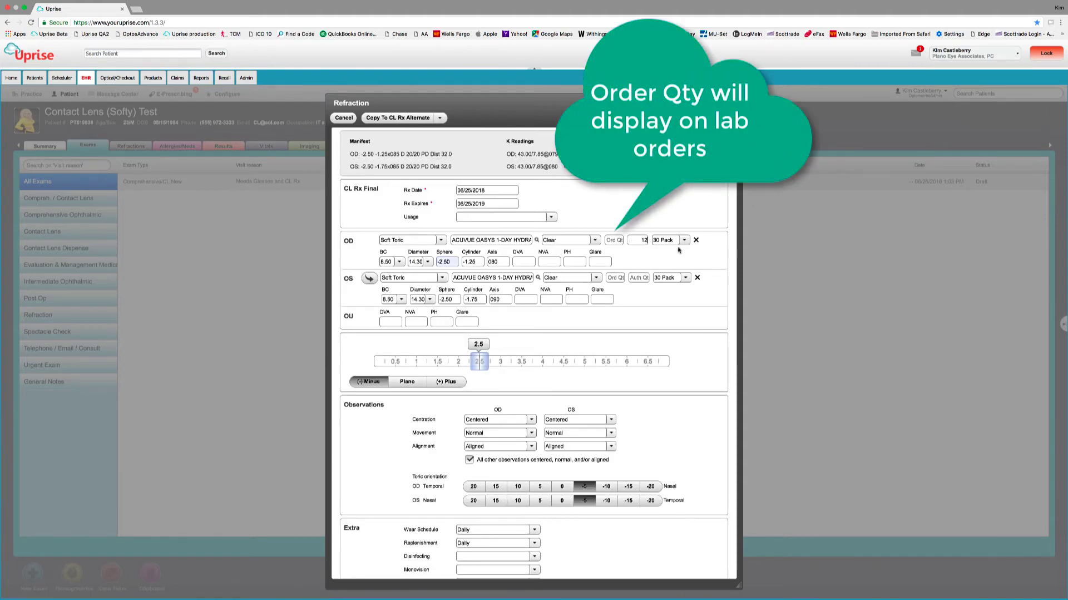
click(687, 241)
click(682, 265)
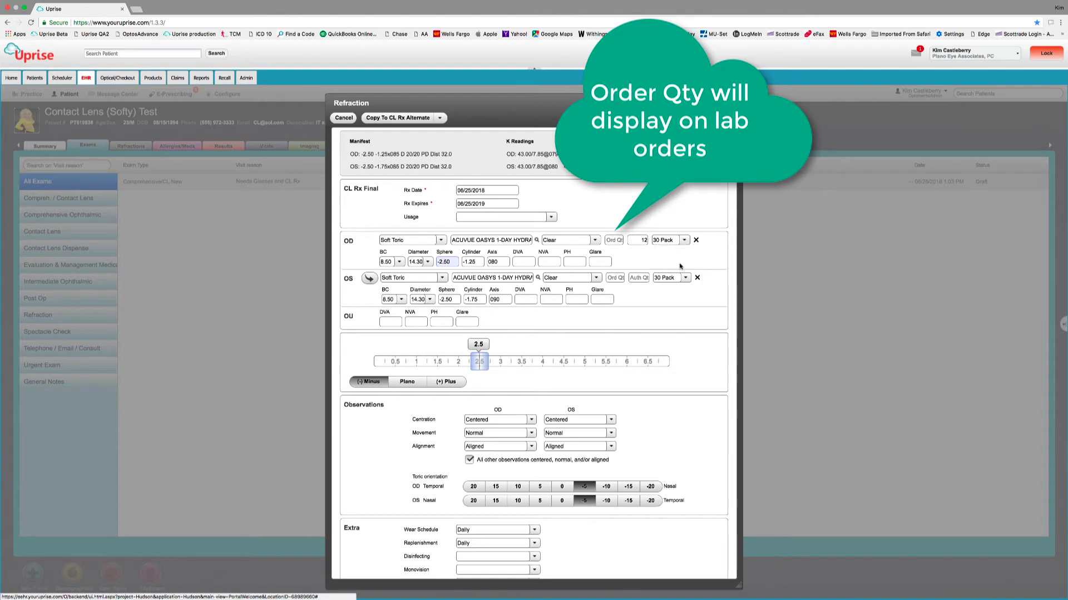
click(646, 278)
text(12)
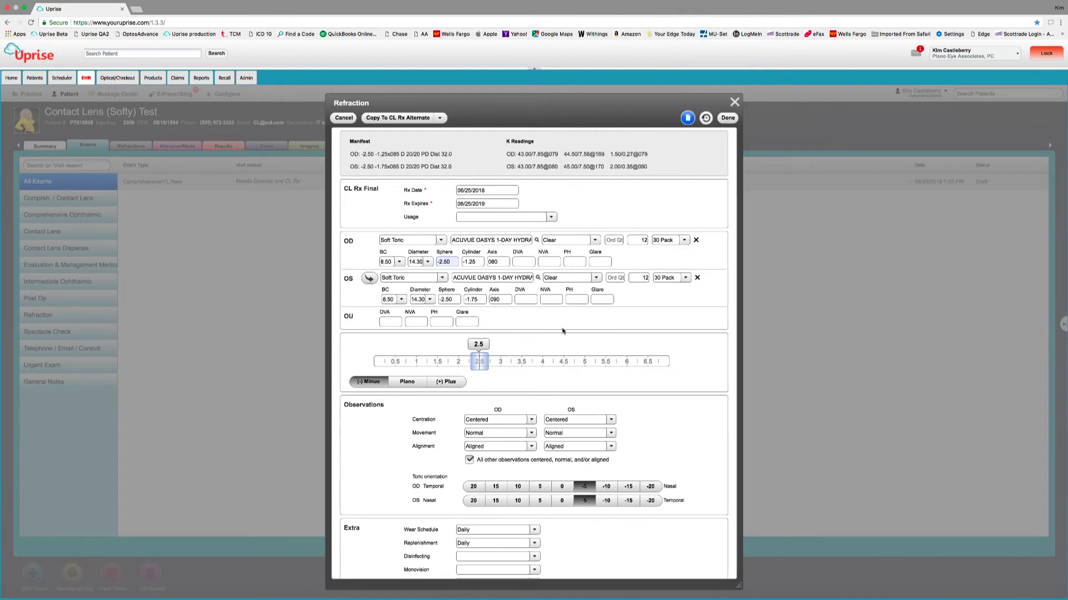
click(729, 118)
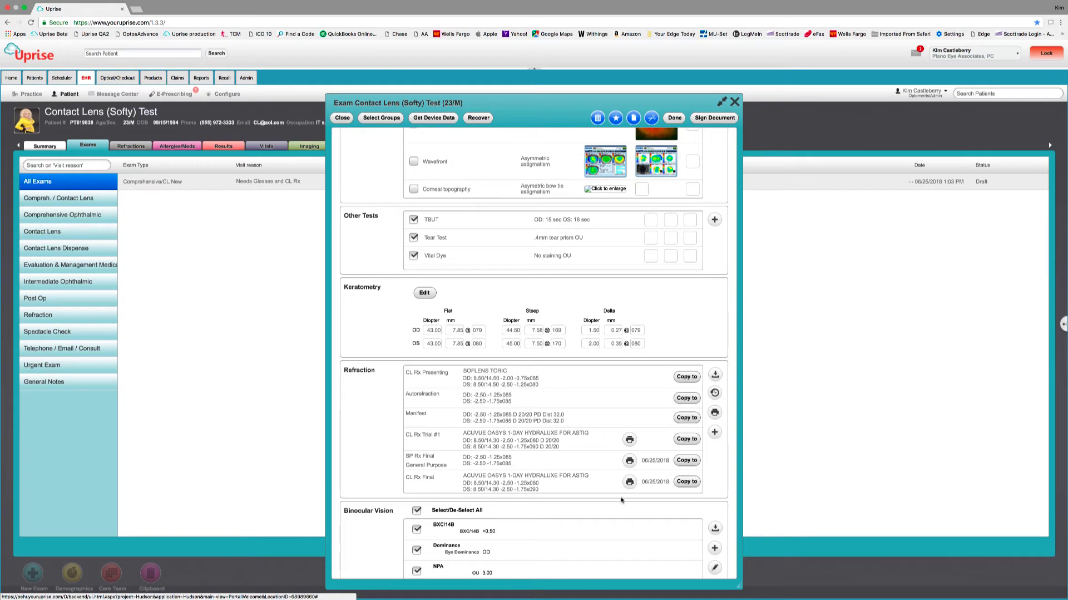
Step: Check the exam's coding and make Myopia, bilateral (H52.13) the primary assessment
scroll(616, 504, down, 5)
scroll(615, 500, down, 6)
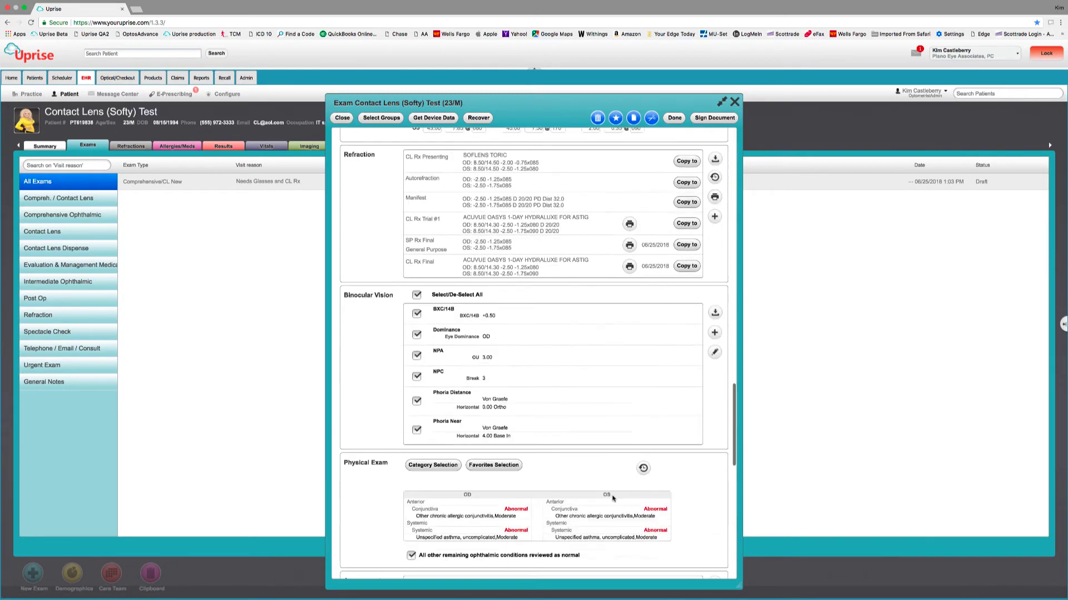
scroll(612, 494, down, 20)
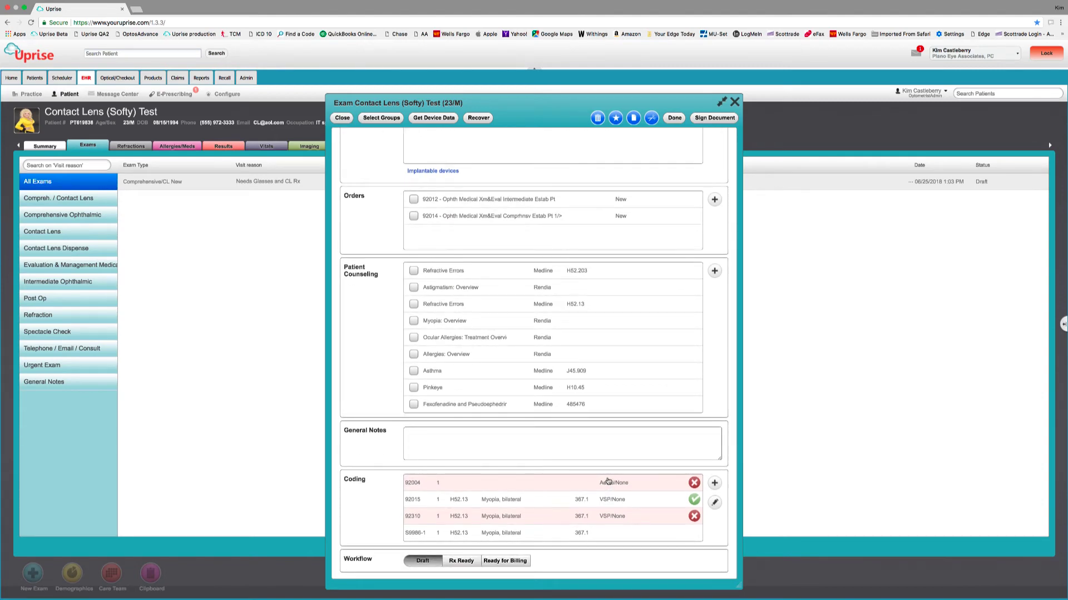
scroll(608, 479, up, 11)
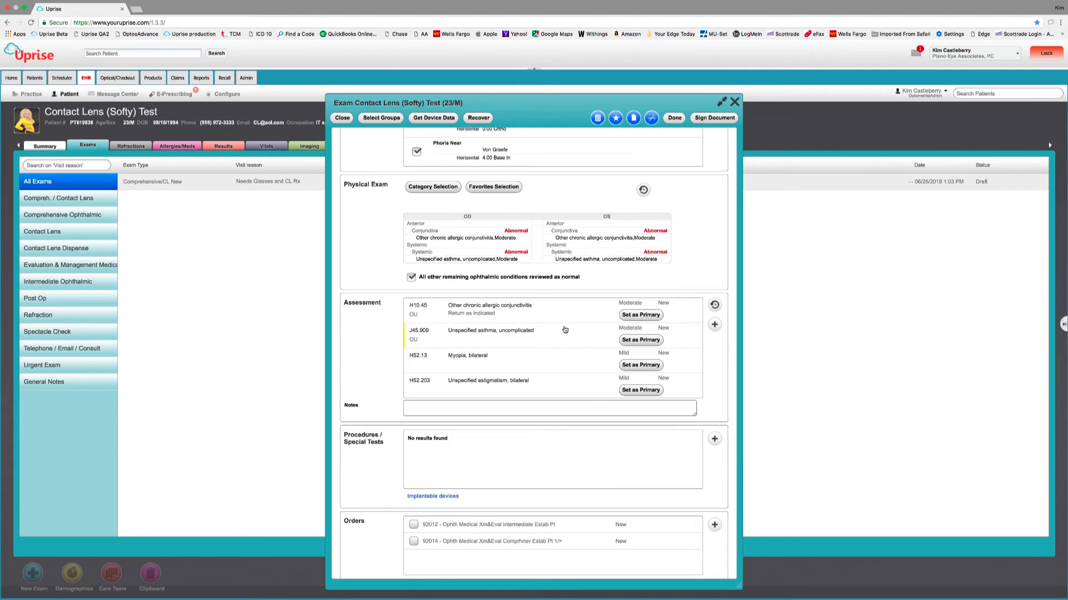
click(636, 365)
scroll(614, 416, down, 11)
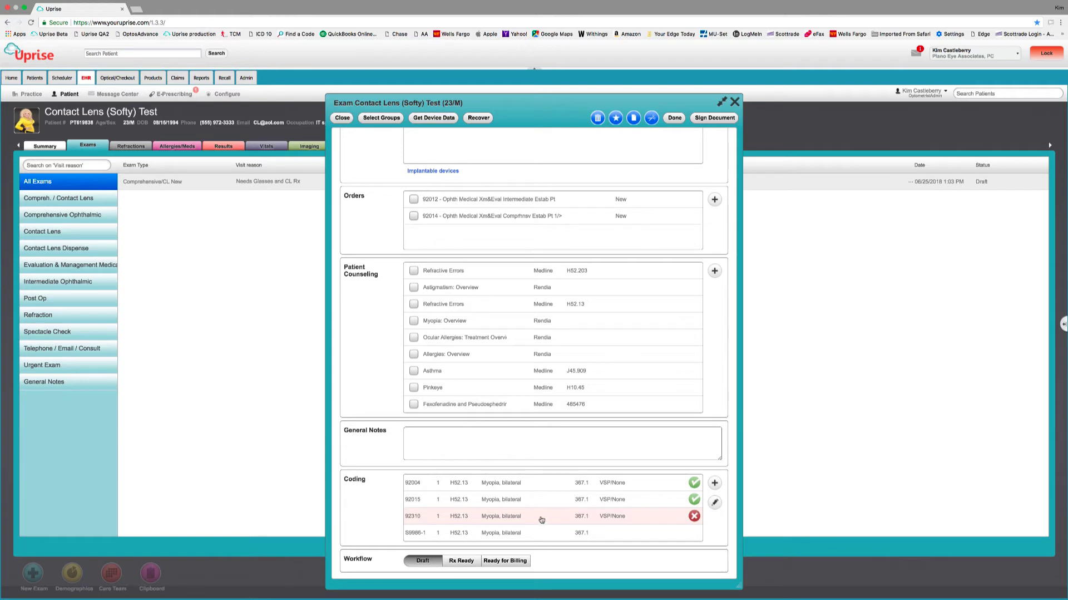
Step: Set the fee level of the 92310 contact lens fitting code to Level 2 and save the coding entry
click(487, 516)
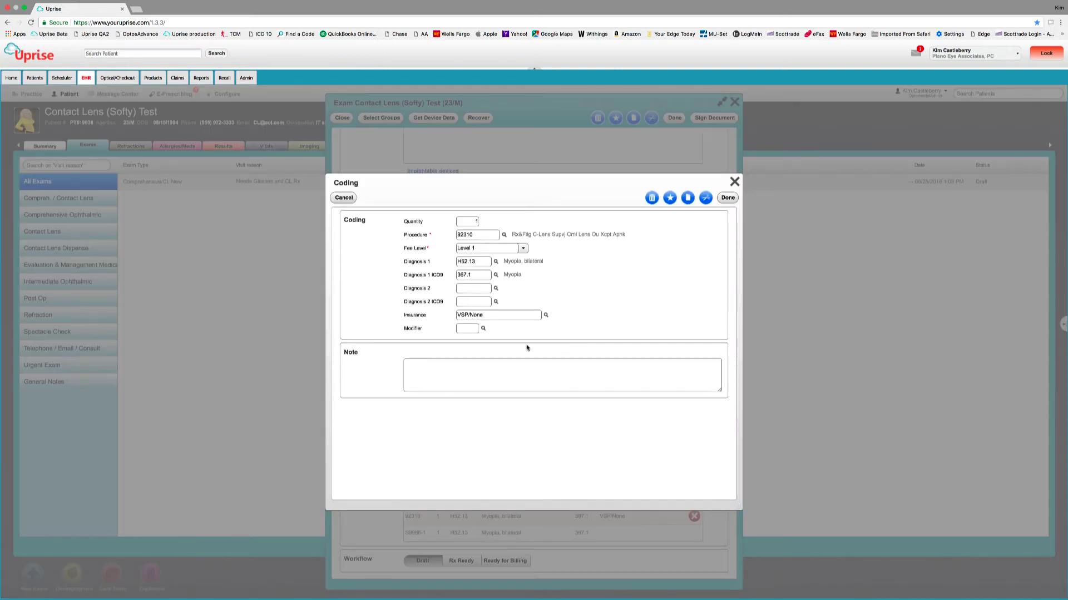
click(523, 248)
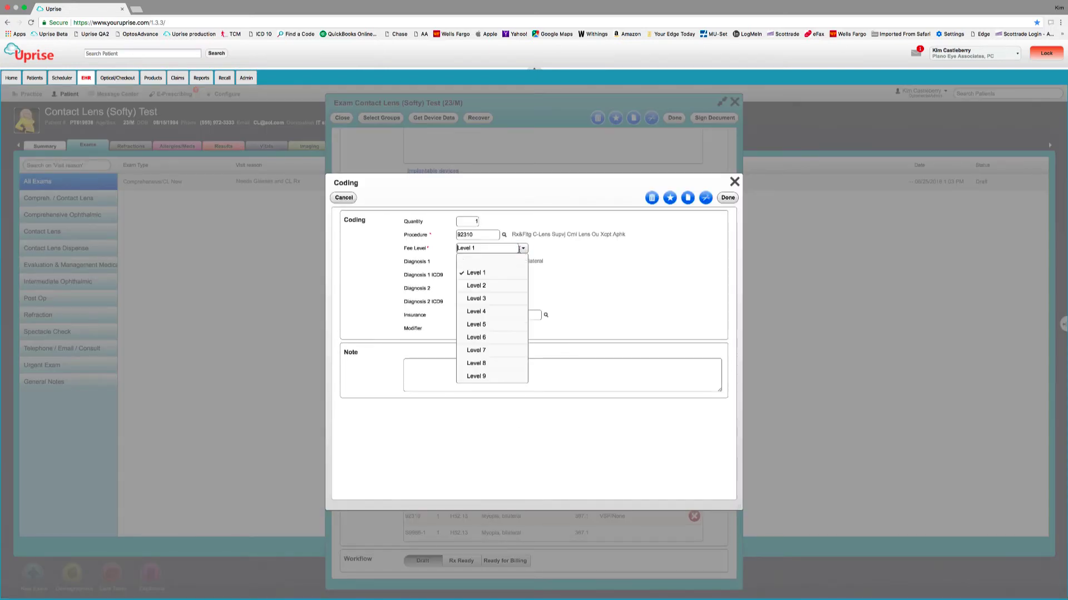
click(487, 284)
click(728, 197)
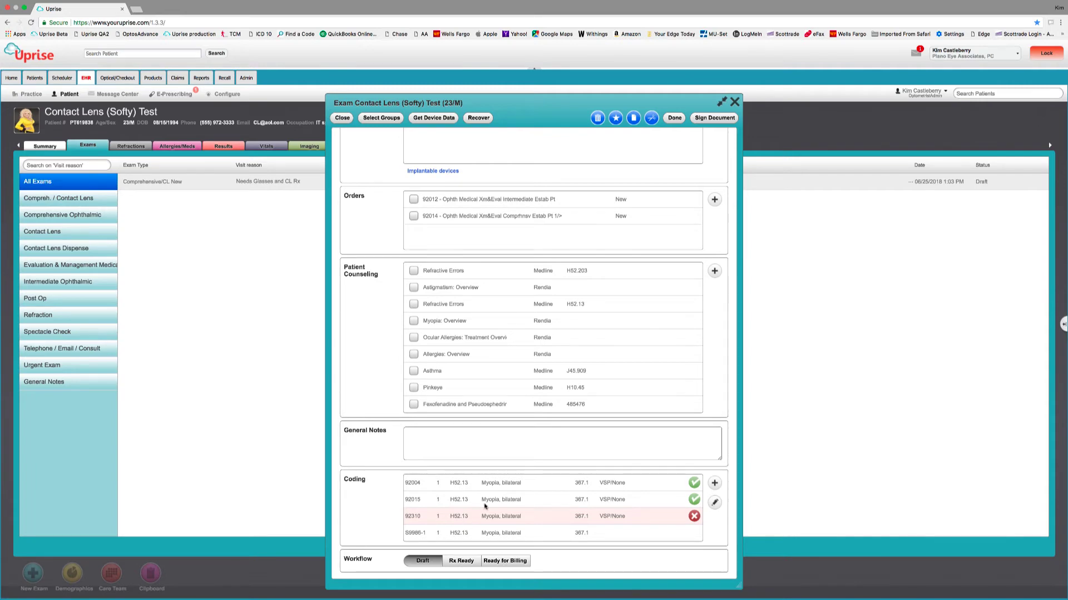
Step: Add a new CL Rx Trial to the exam's refractions
click(706, 118)
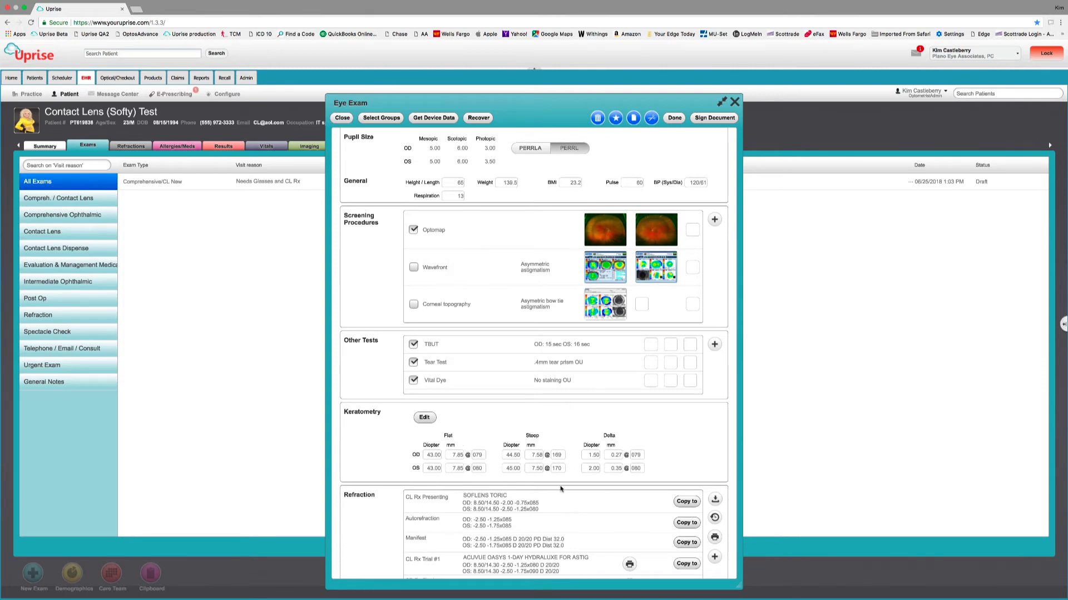
scroll(561, 488, down, 3)
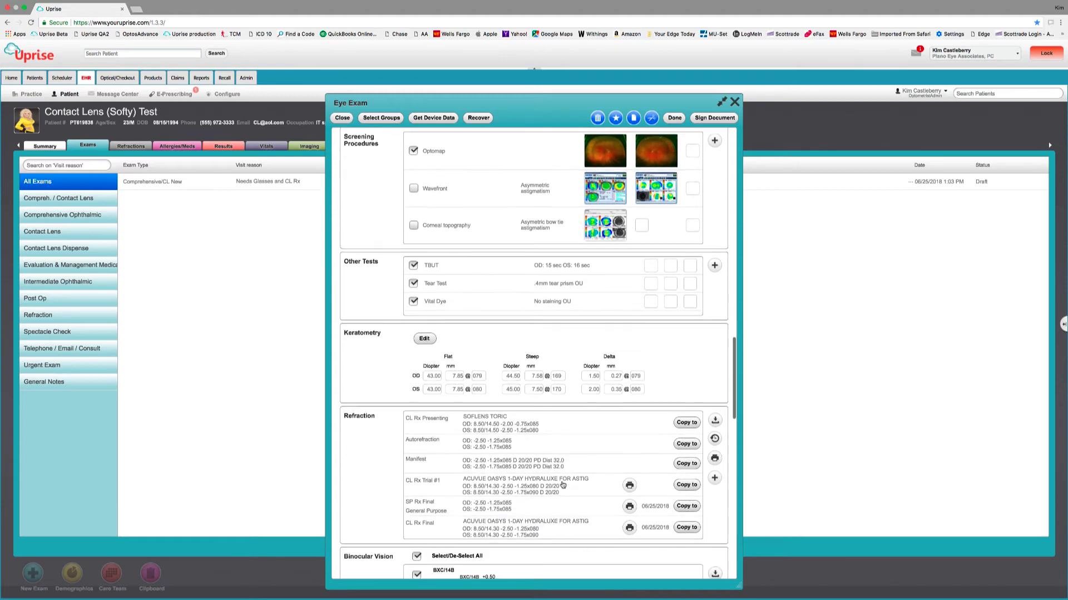
scroll(562, 484, down, 5)
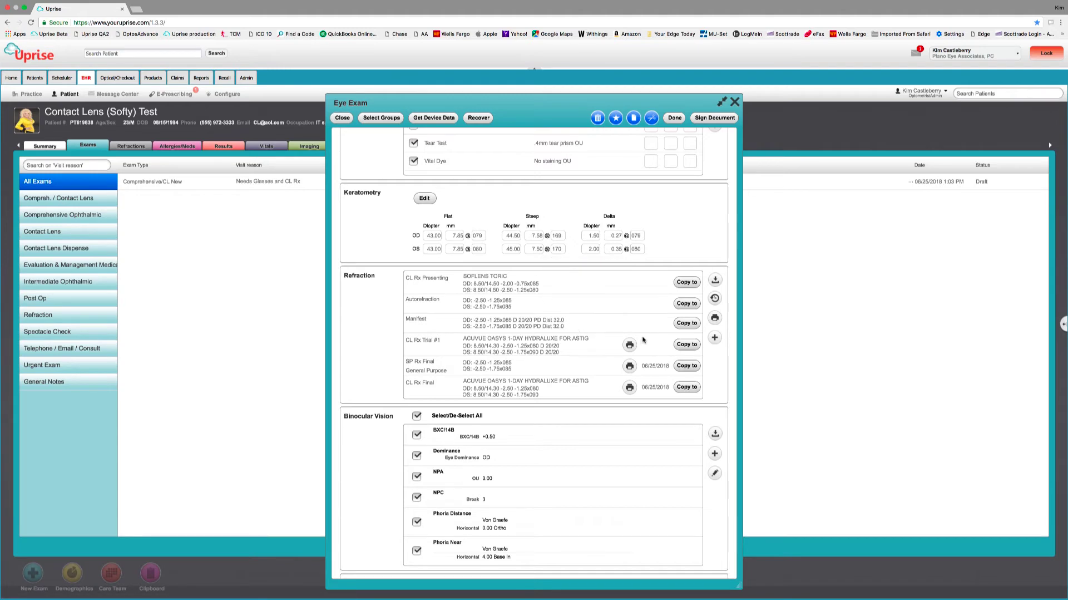
click(715, 337)
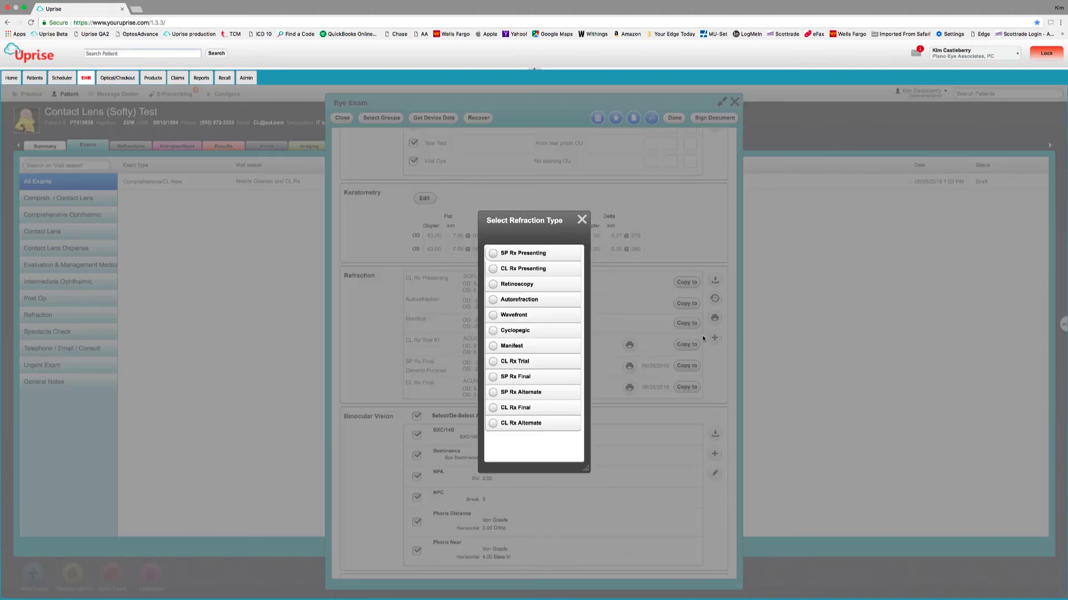
click(493, 361)
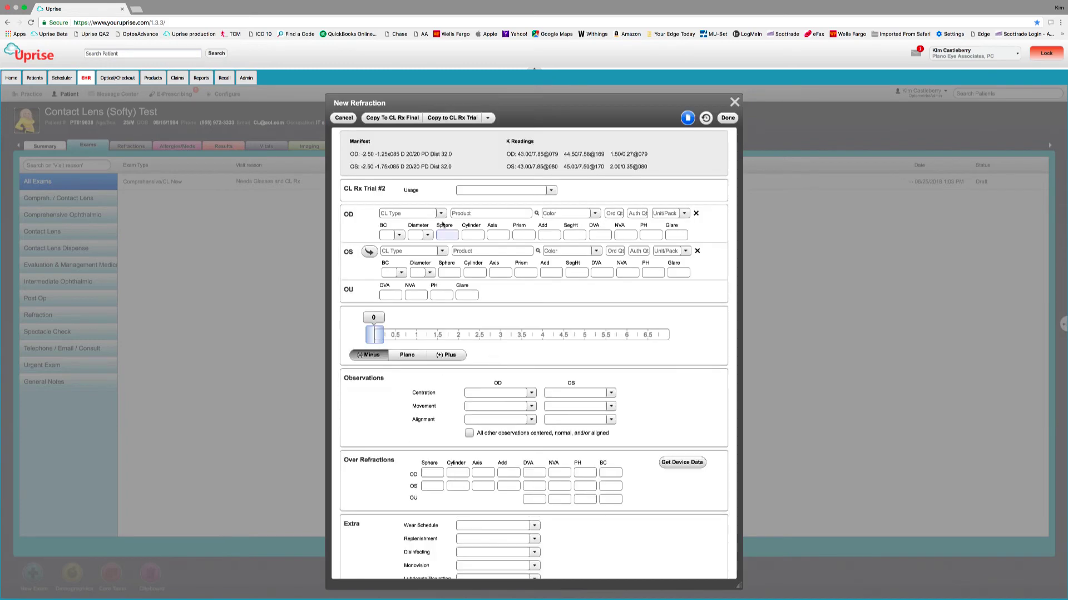
Step: Set the OD lens type to Rigid Sphere and choose the Rigid Sphere-FLOSI (wilofocon A) product from the custom lens list
click(442, 215)
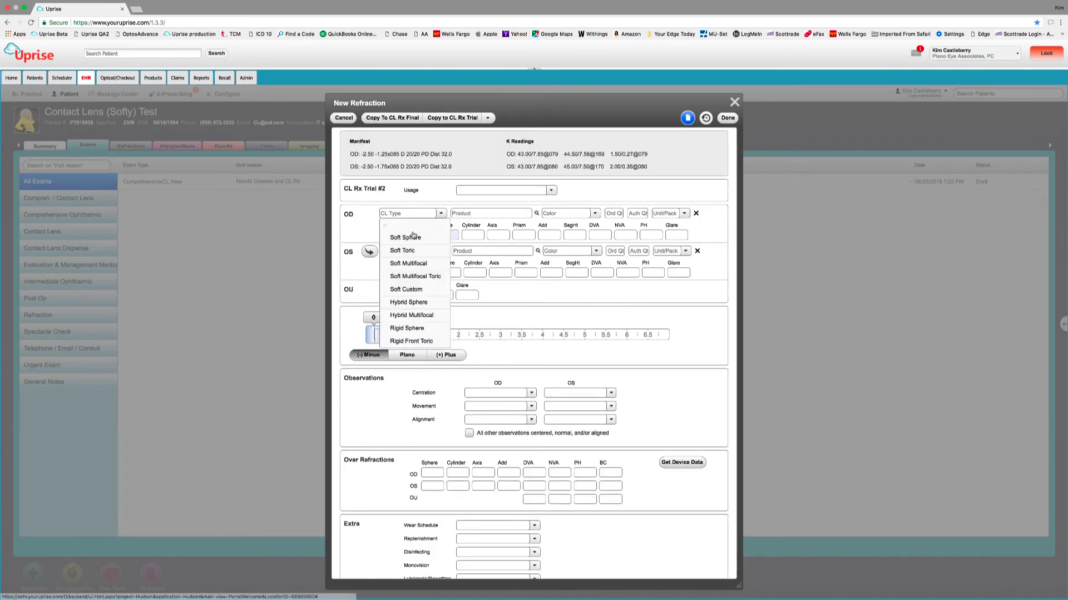
click(413, 329)
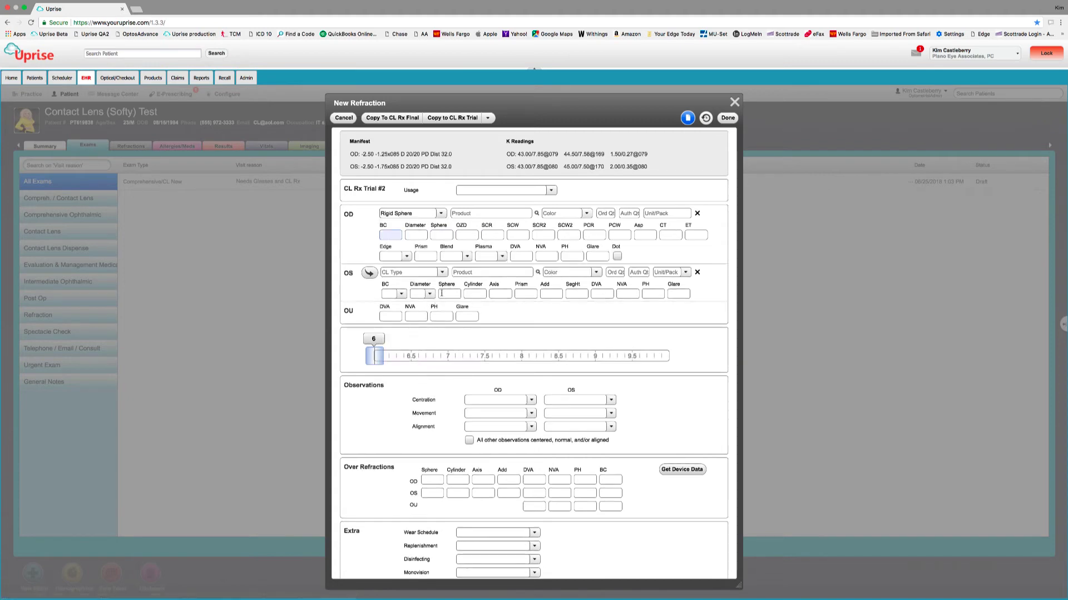
click(538, 214)
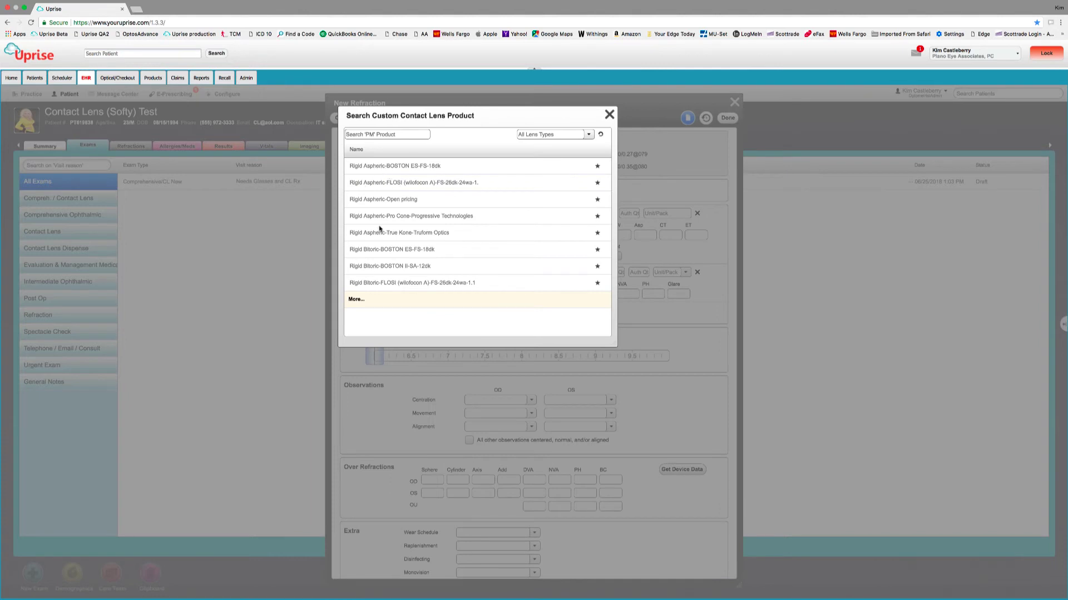
click(356, 300)
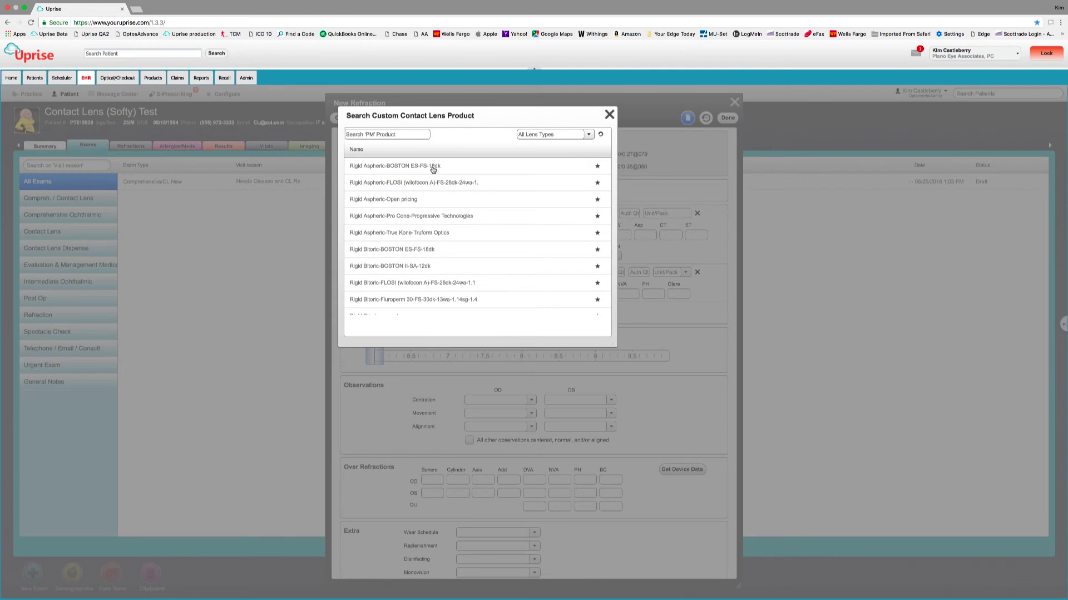
scroll(420, 219, down, 3)
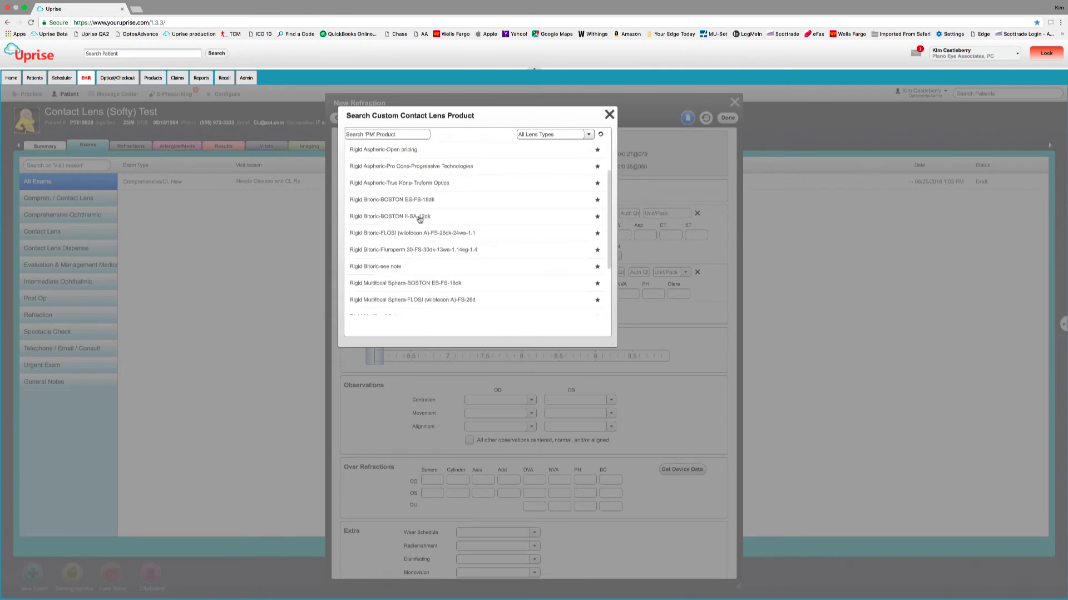
scroll(421, 219, down, 2)
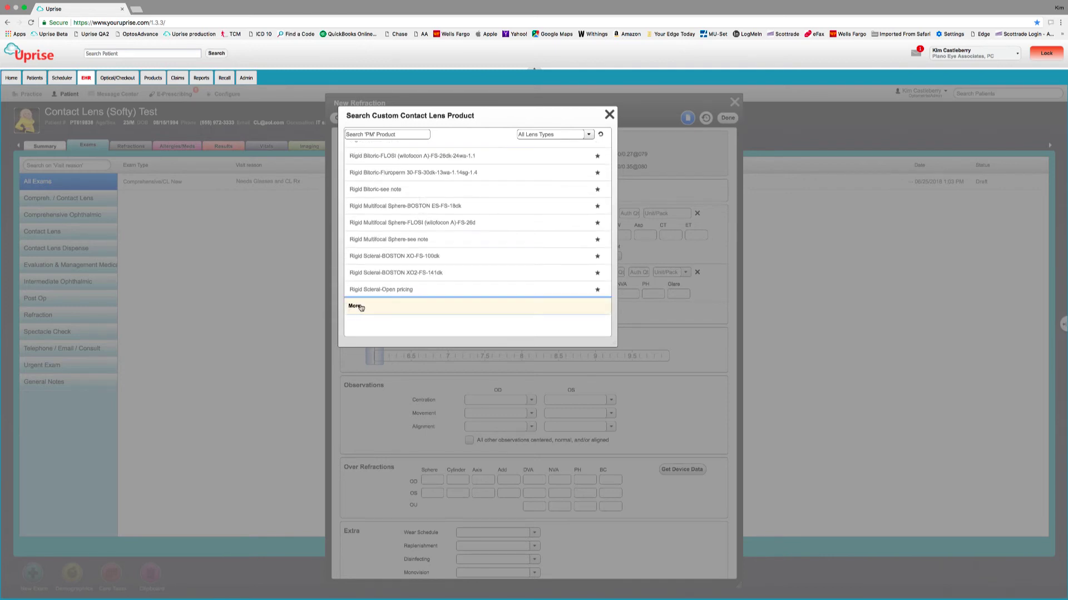
scroll(436, 280, down, 4)
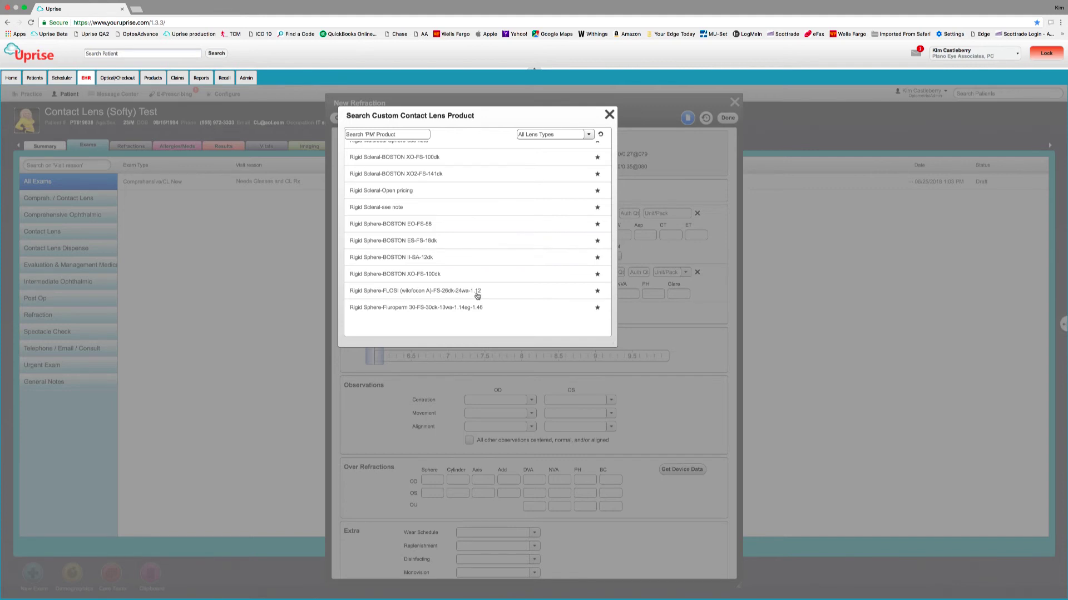
click(408, 292)
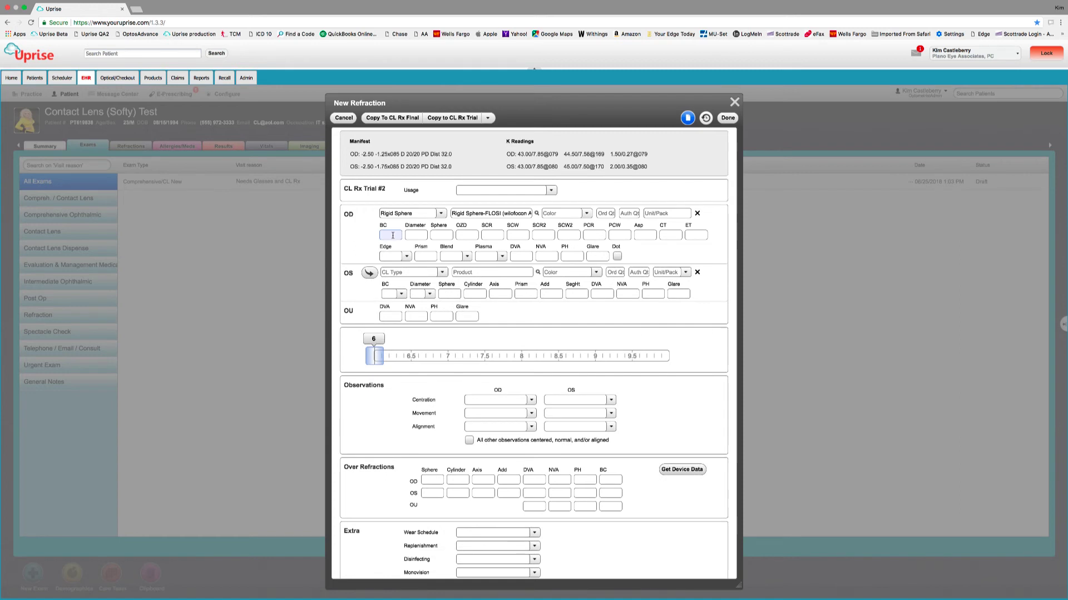
Step: Set the OD trial lens to base curve 7.50, diameter 9.00 and sphere -2.50
click(485, 357)
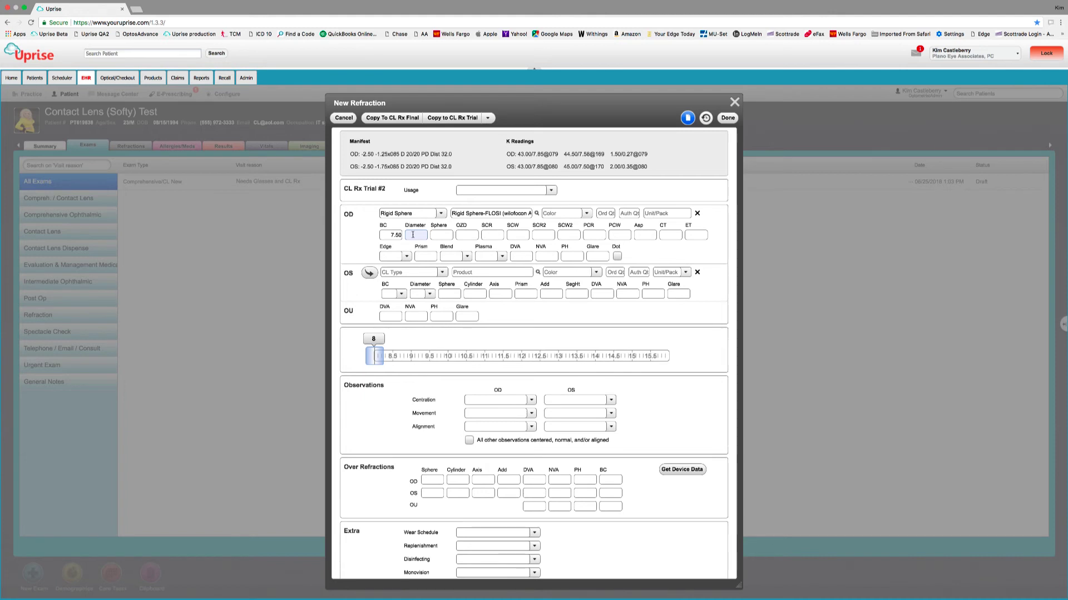
click(412, 356)
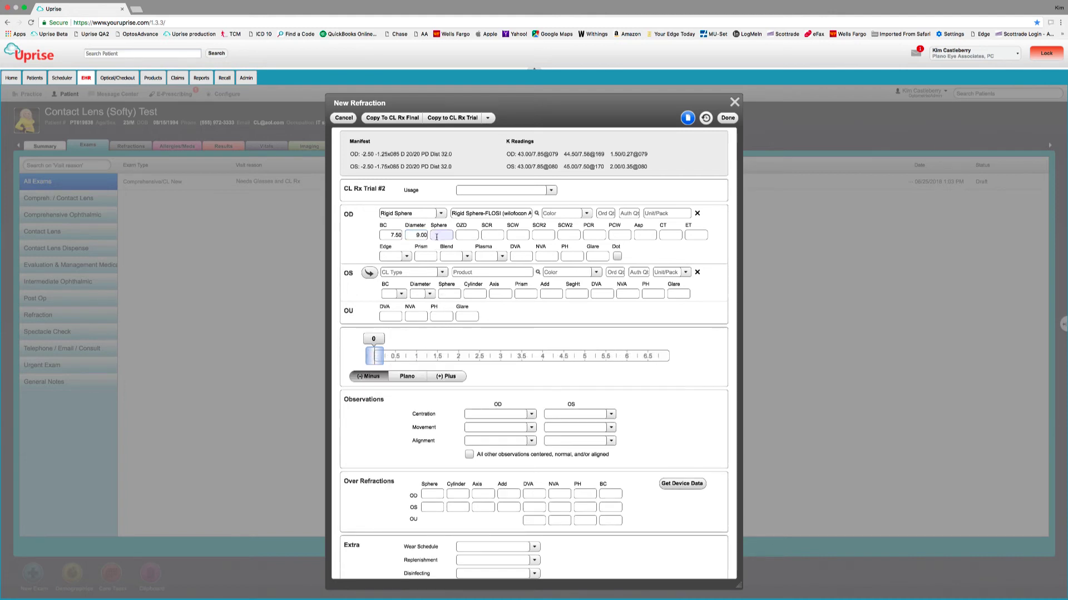
click(481, 358)
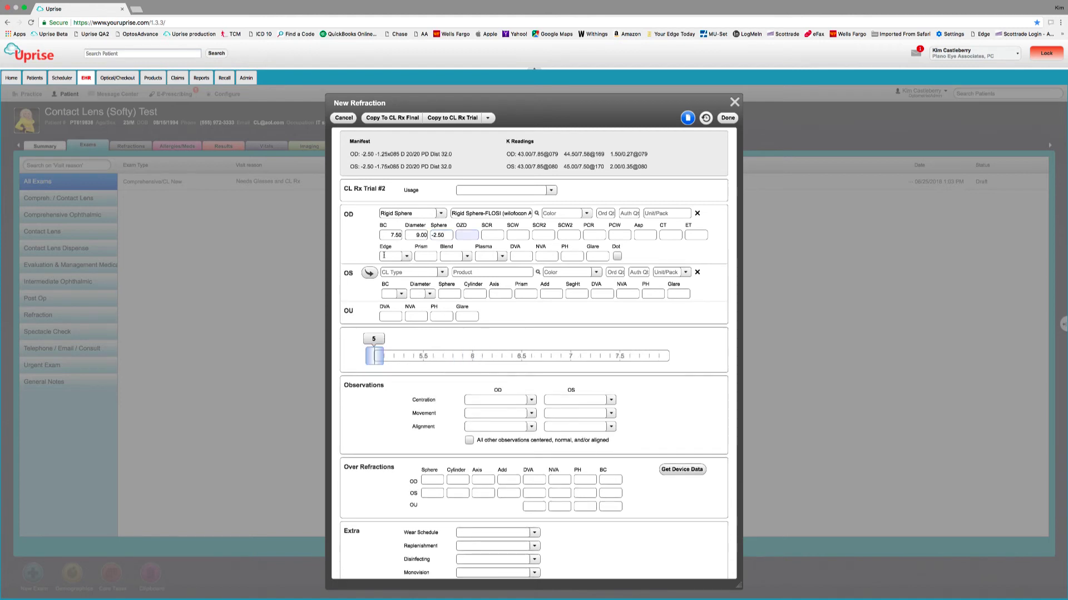
Step: Copy the OD lens type and product to OS, and set base curve 7.50, diameter 9.00 and sphere -2.50
click(369, 273)
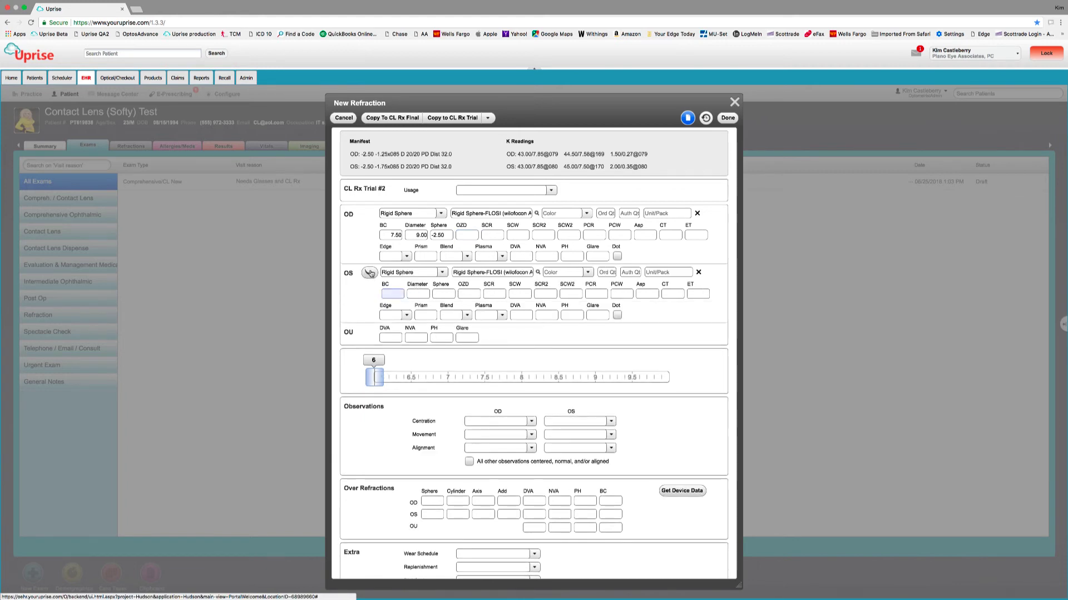
click(486, 377)
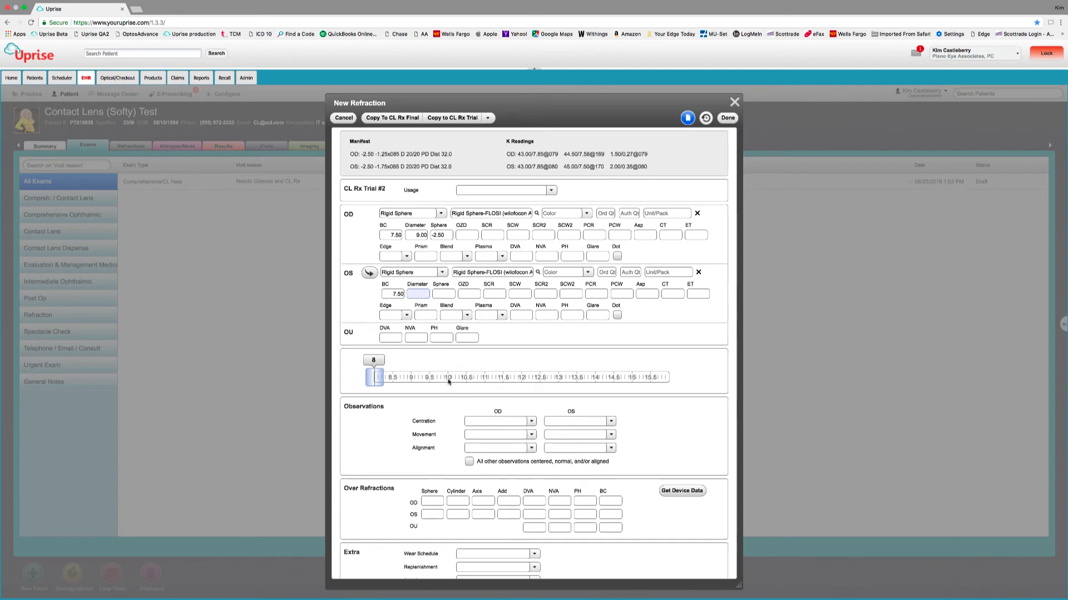
click(412, 377)
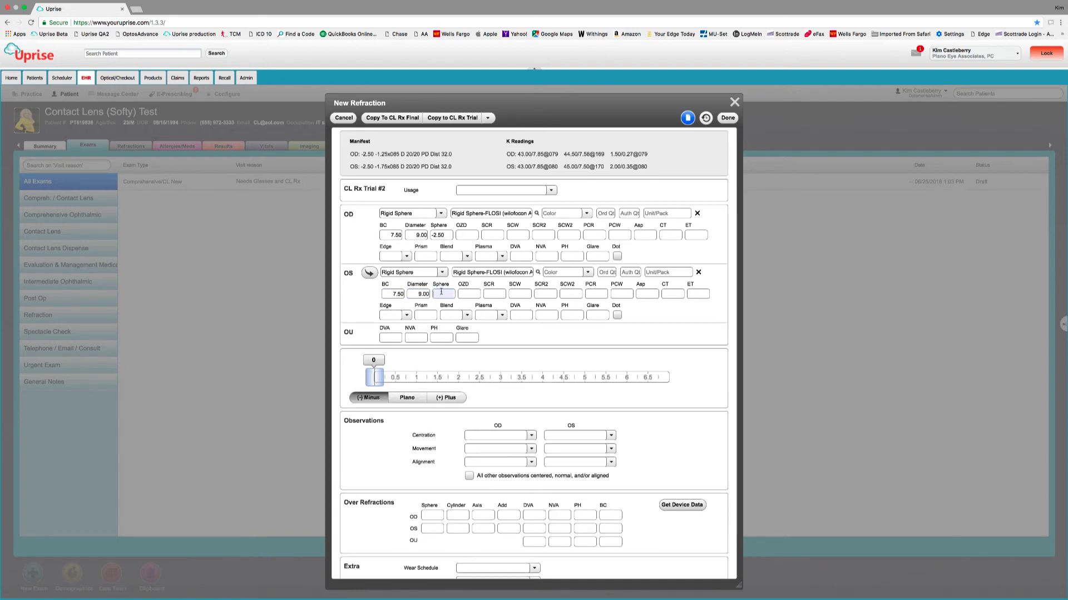
click(480, 377)
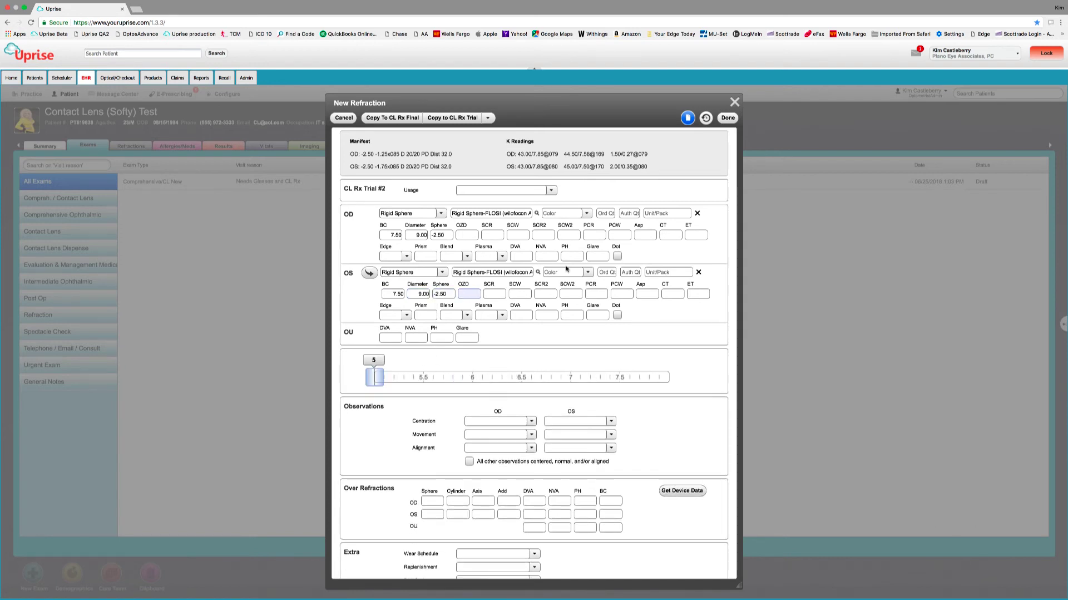
Step: Set the usage of the rigid lens trial to General Purpose
click(552, 190)
text(g)
click(498, 201)
Step: Record the fit observations for both eyes as Centered, Normal movement and Aligned, including all other observations as centered, normal and/or aligned
click(532, 421)
click(490, 445)
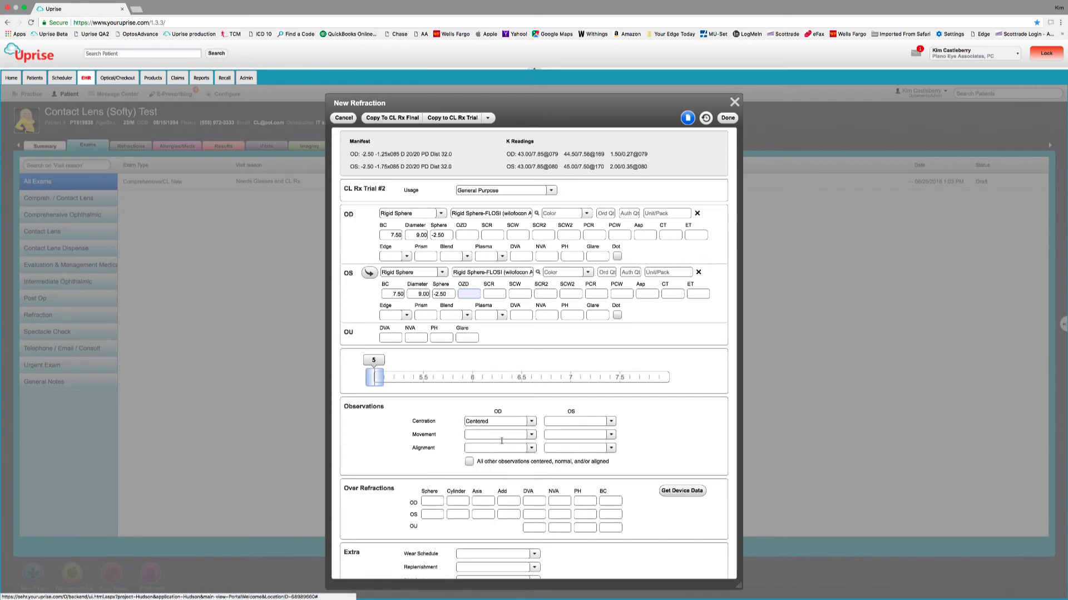
click(609, 421)
click(567, 445)
click(531, 435)
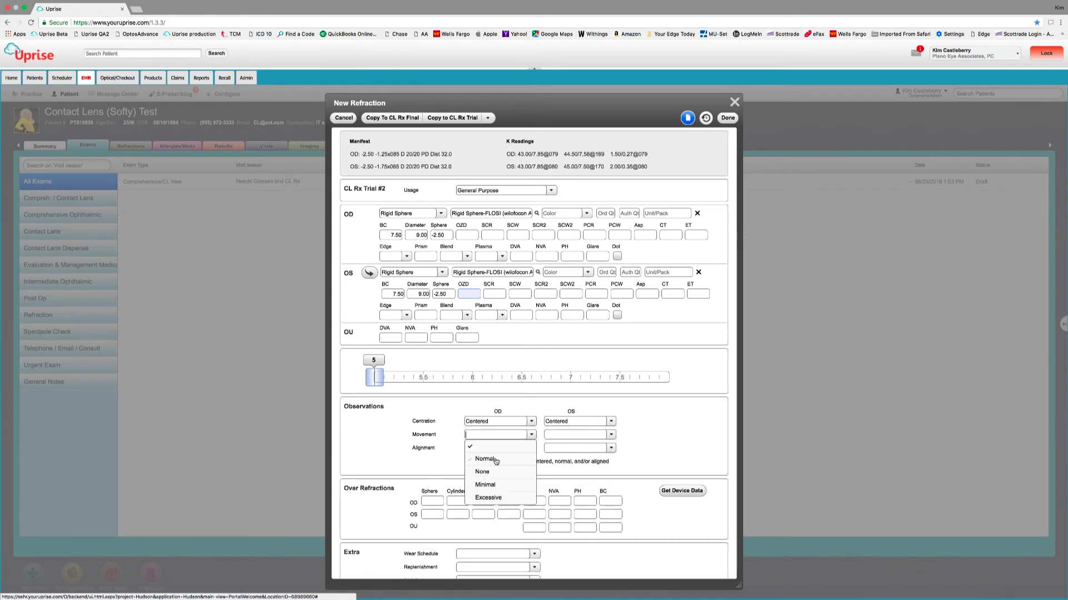
click(495, 460)
click(579, 434)
click(565, 459)
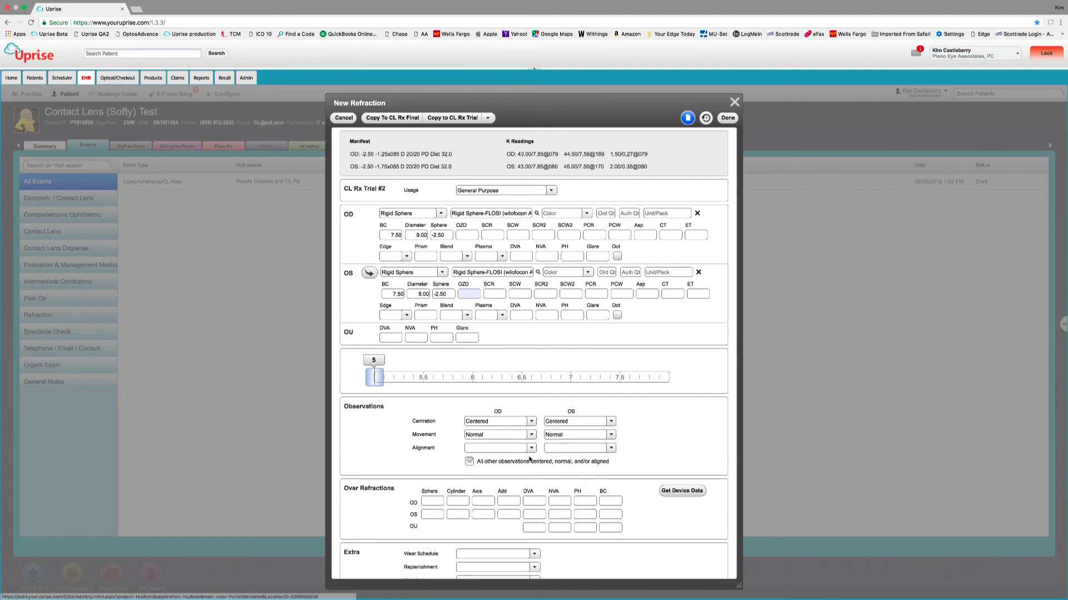
click(515, 448)
click(492, 474)
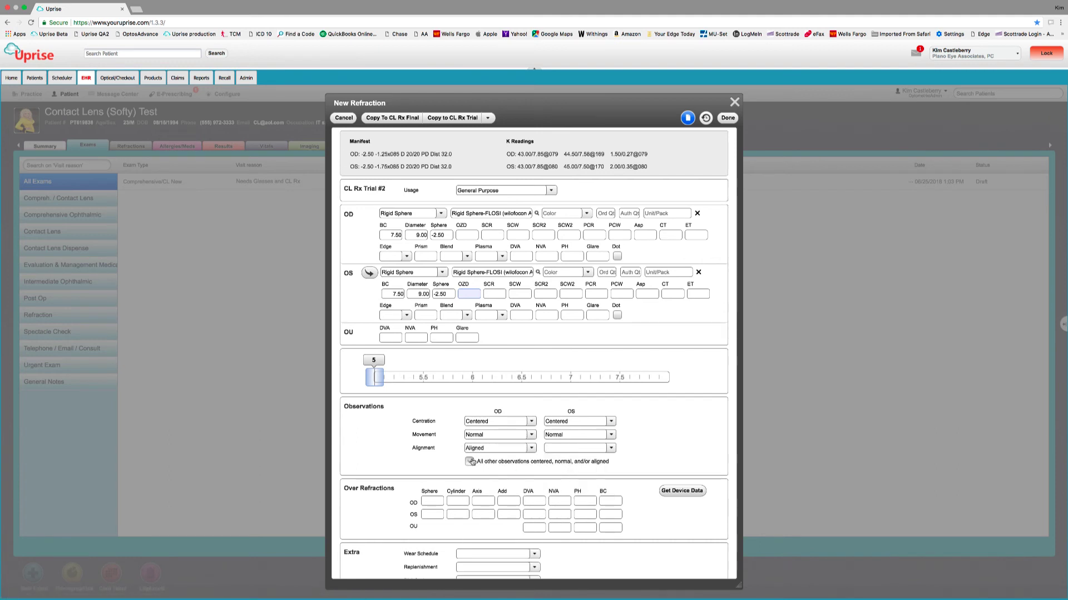
click(470, 462)
Step: Enter over-refraction spheres of +0.25 for OD and -0.25 for OS, with a DVA of 20/20 for each eye
click(433, 503)
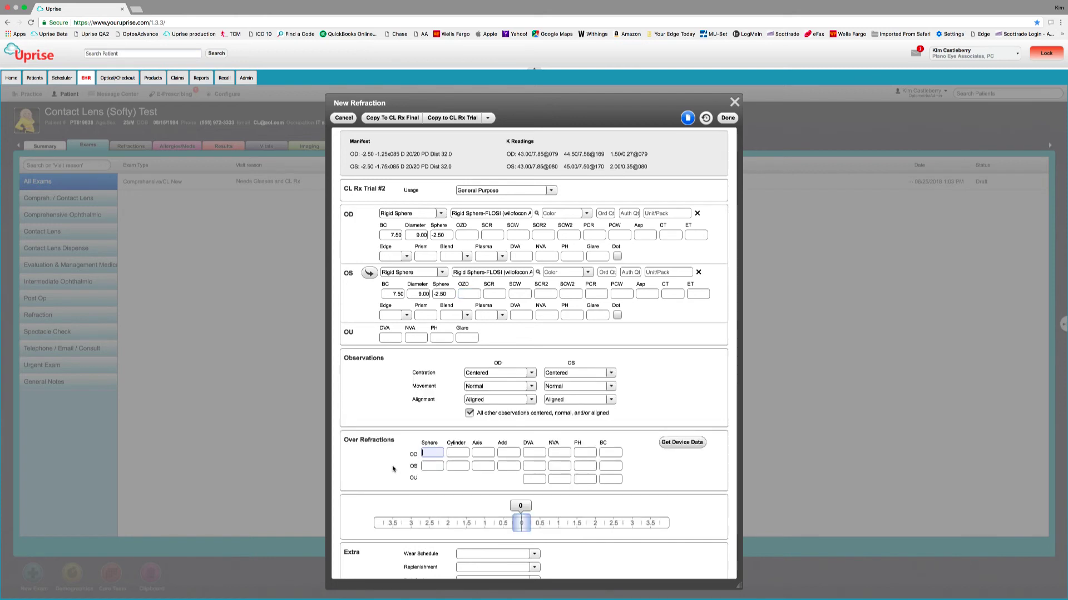
scroll(393, 468, down, 2)
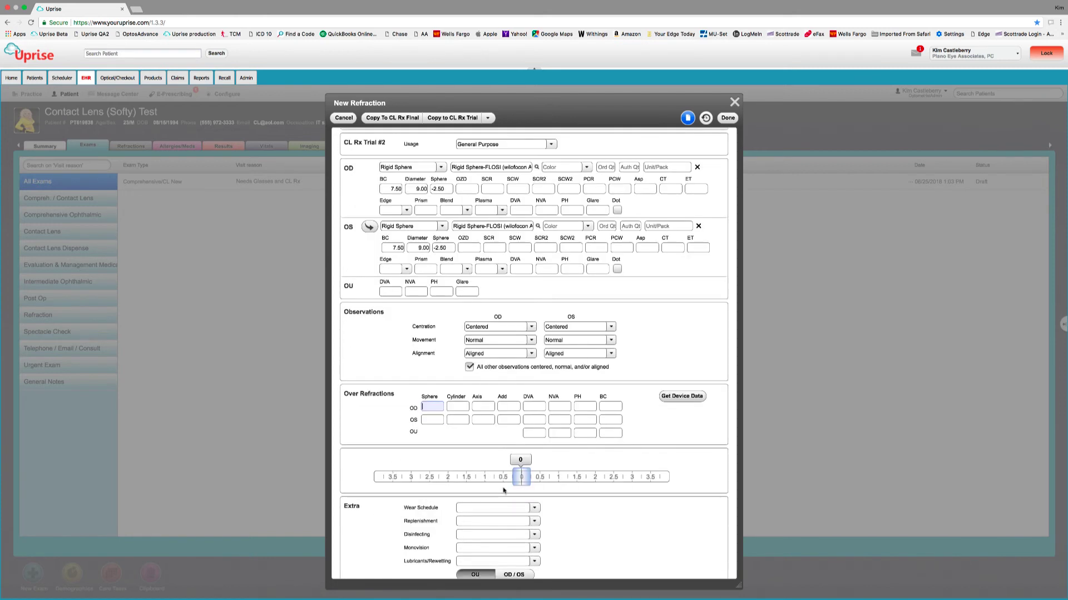
mouse_move(518, 482)
mouse_down()
mouse_move(531, 481)
mouse_move(505, 477)
mouse_up()
click(433, 417)
scroll(433, 418, down, 1)
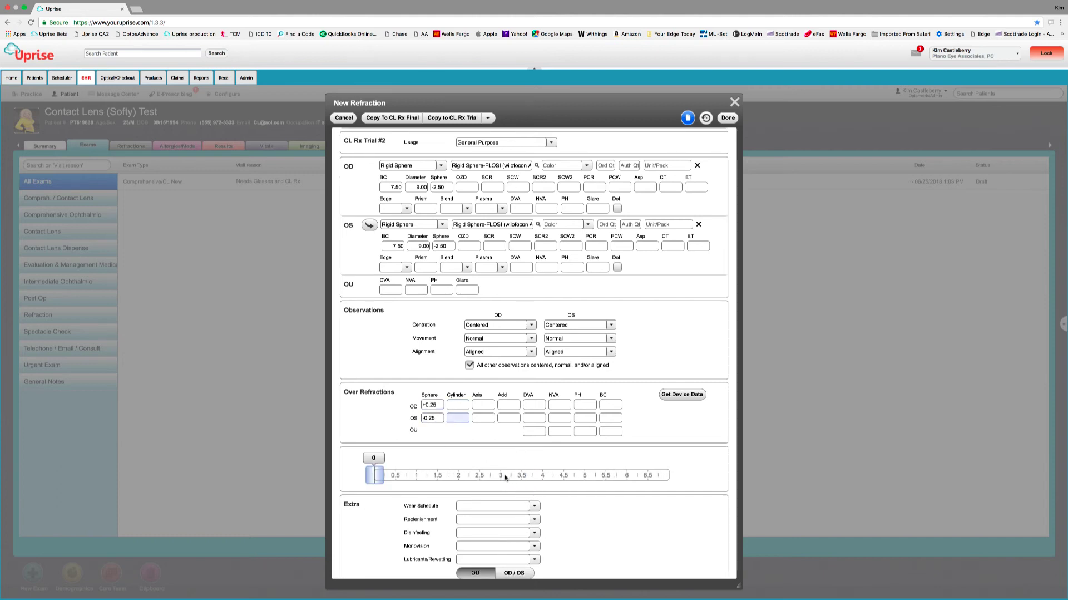
click(526, 405)
click(397, 459)
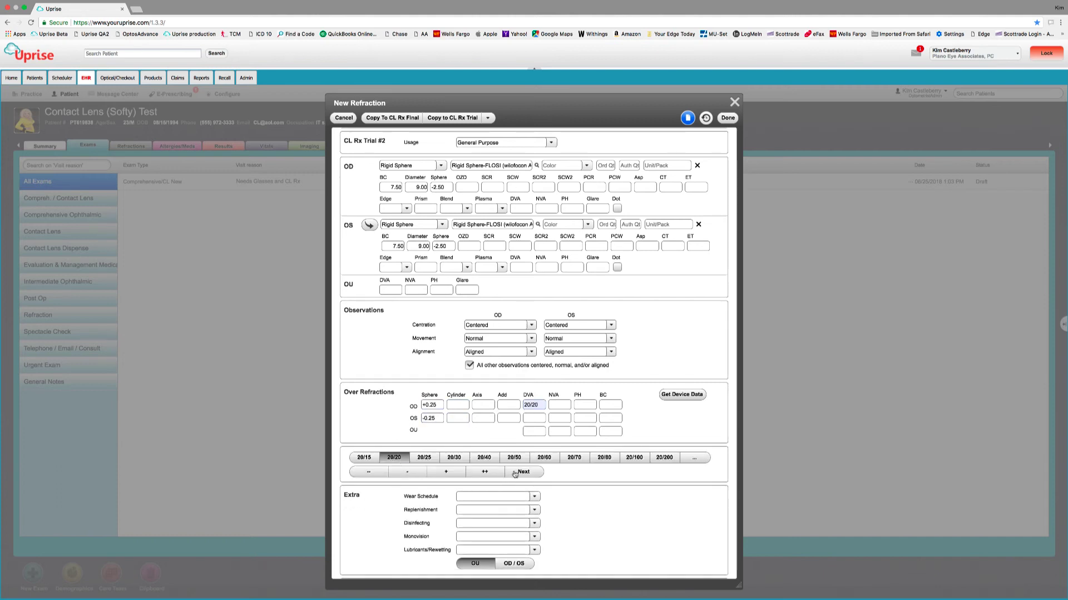
click(399, 458)
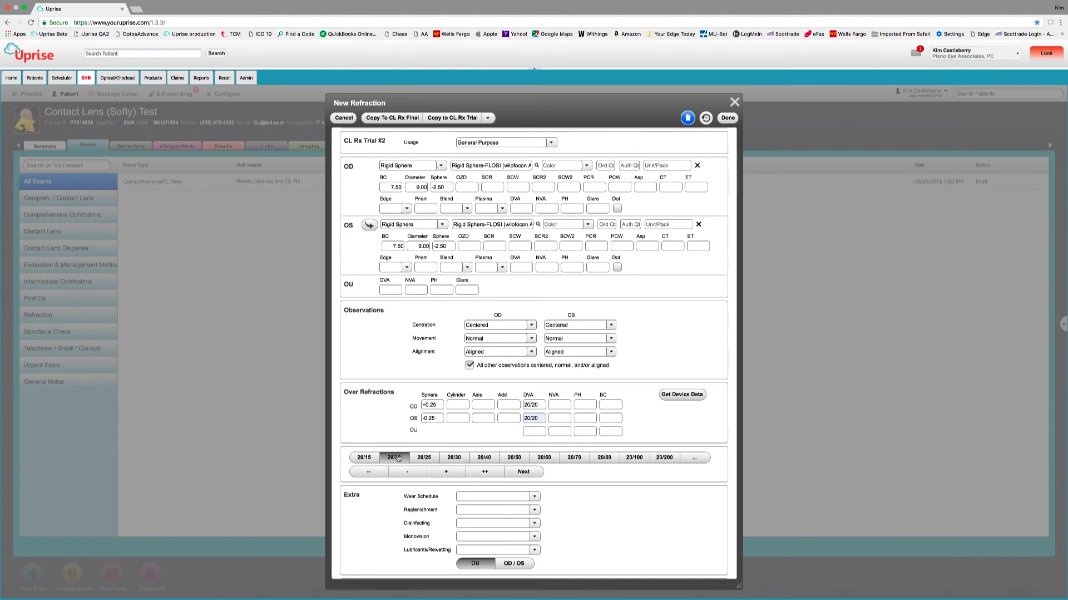
Step: Set the wear schedule to Daily, replenishment to Annually and the disinfecting solution to Boston Advance
click(534, 496)
click(483, 519)
click(535, 509)
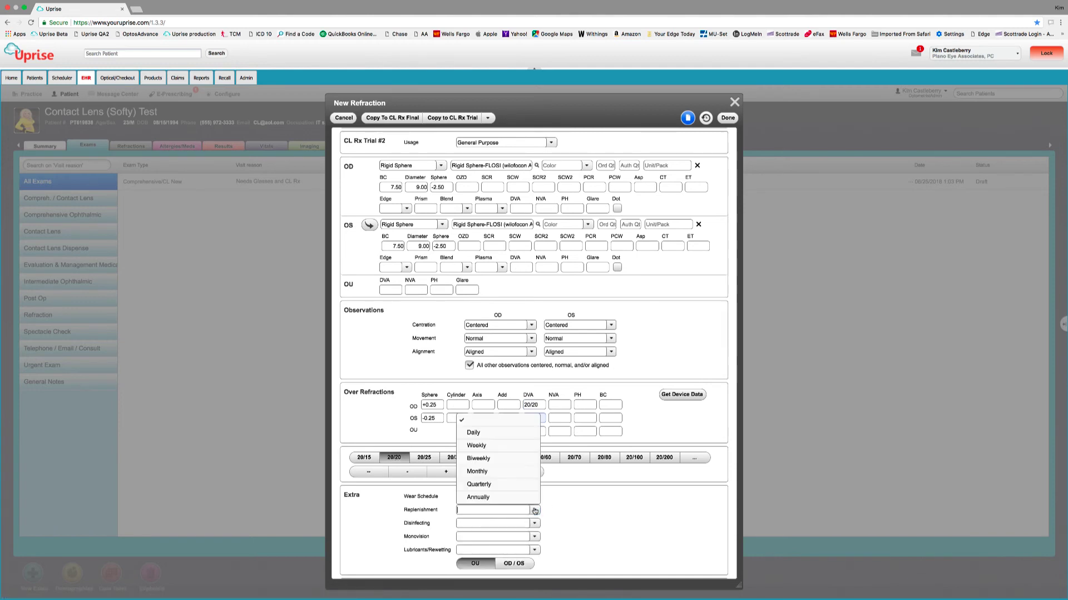
click(486, 497)
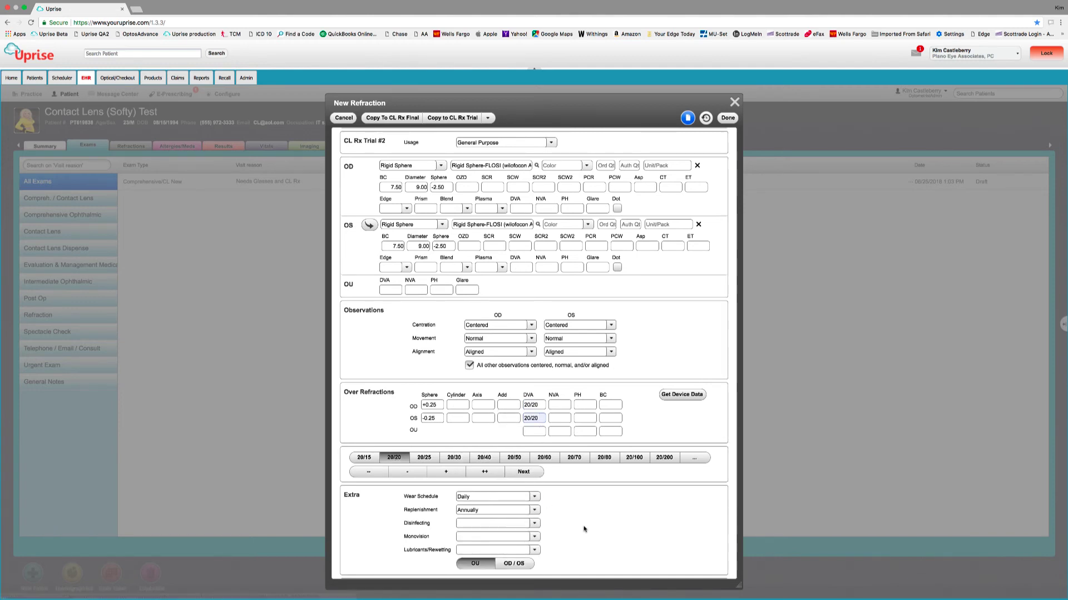
click(535, 523)
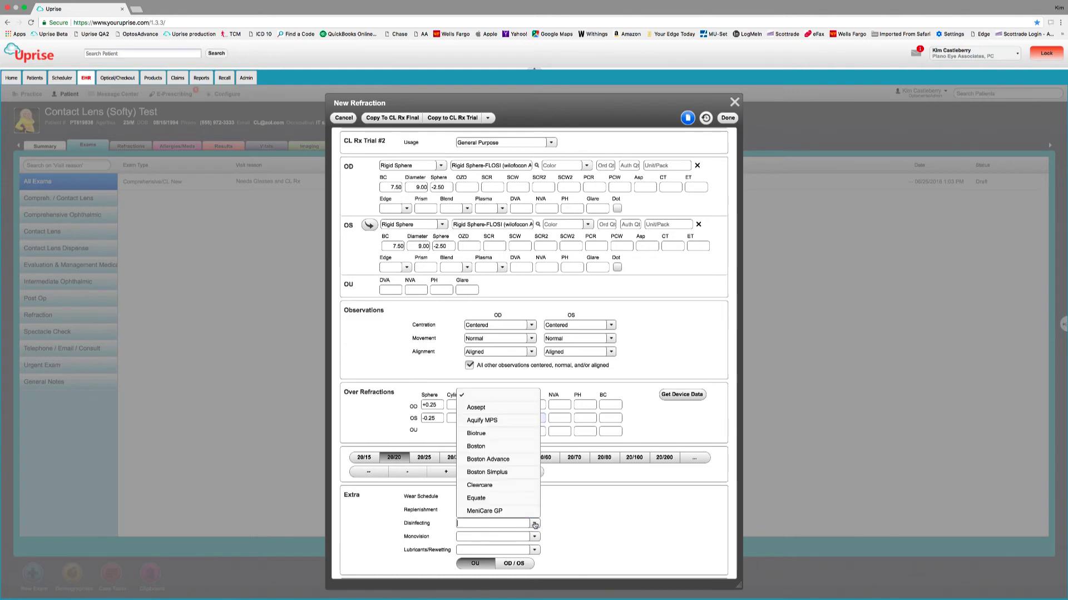
click(494, 459)
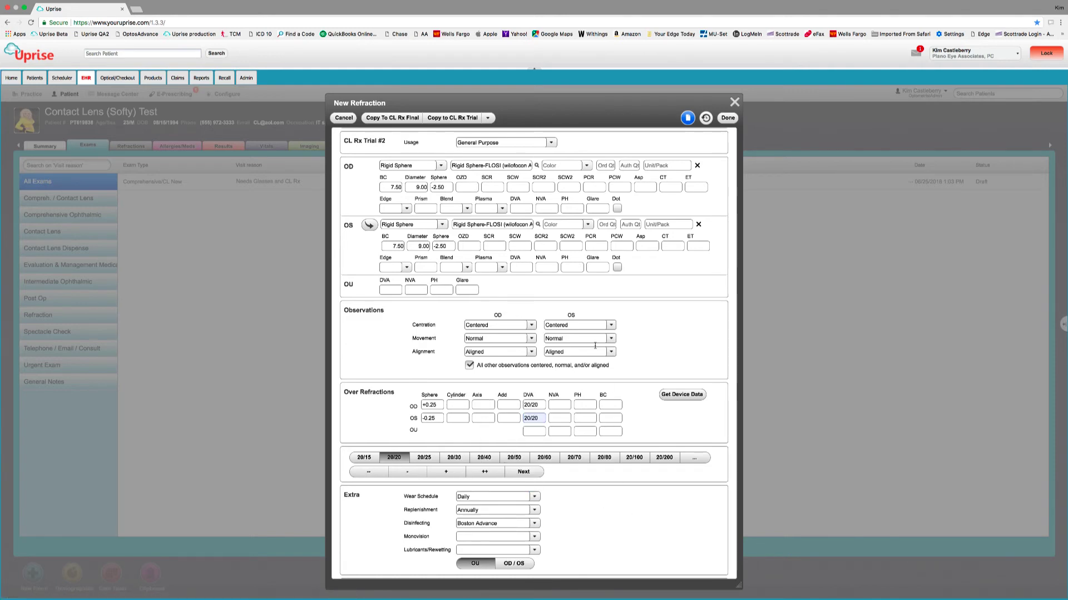
Step: Mark the OD lens with a dot and set Plasma to Yes for both lenses
click(618, 208)
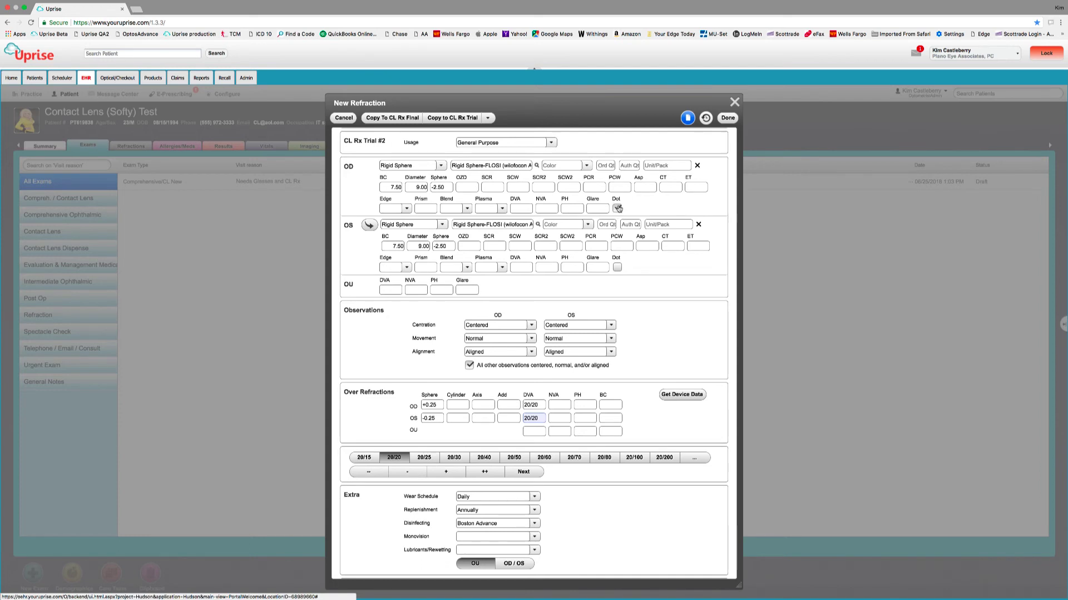
click(503, 209)
click(491, 233)
click(502, 267)
click(493, 292)
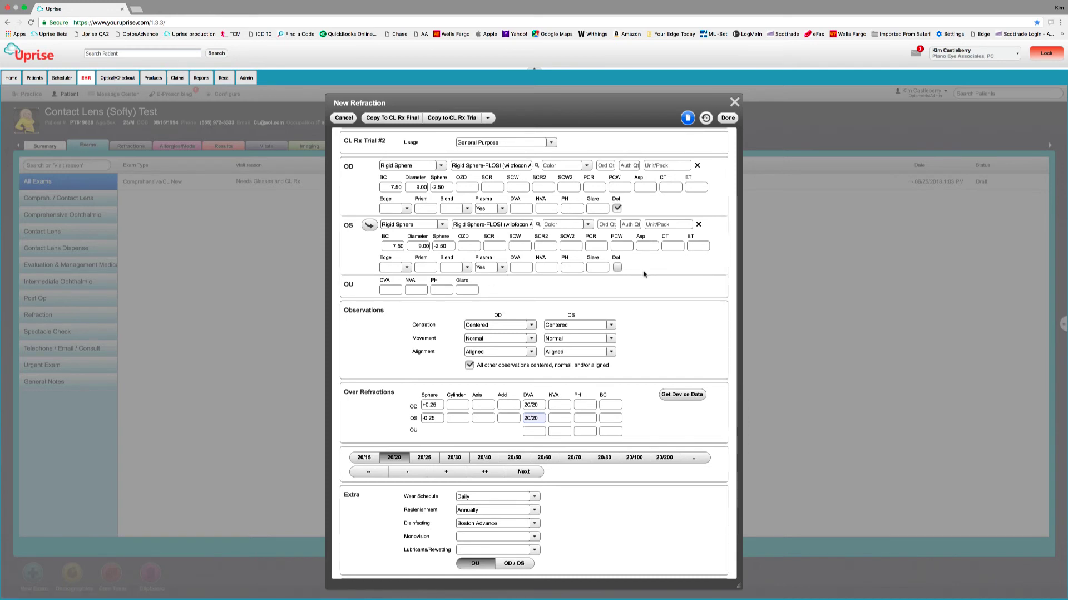
Step: Enter "warranted" as the note on the rigid lens trial and copy the trial to a CL Rx Final
scroll(659, 282, down, 1)
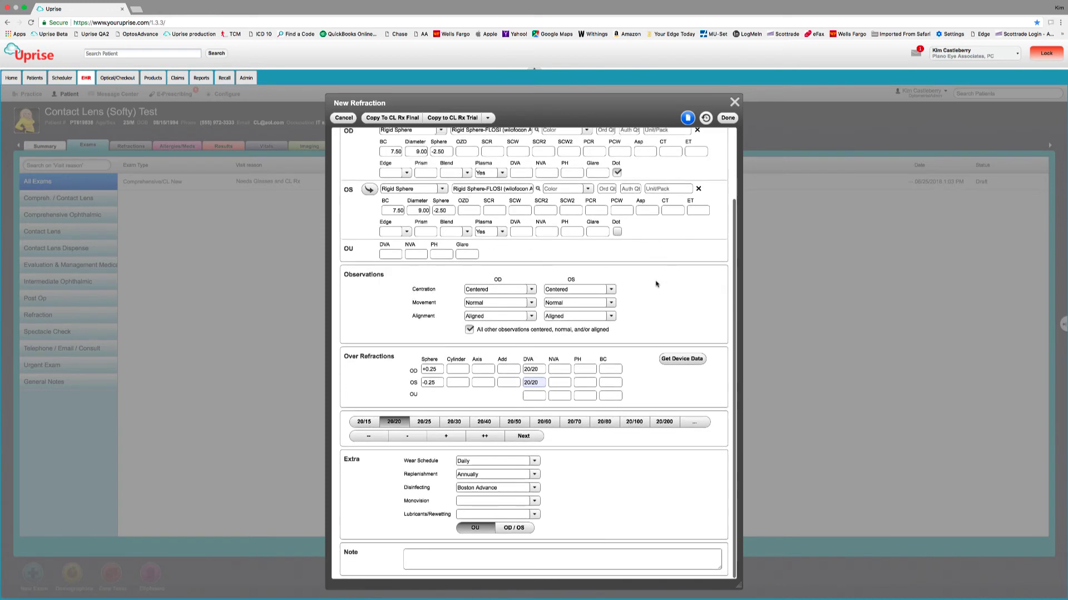
click(421, 555)
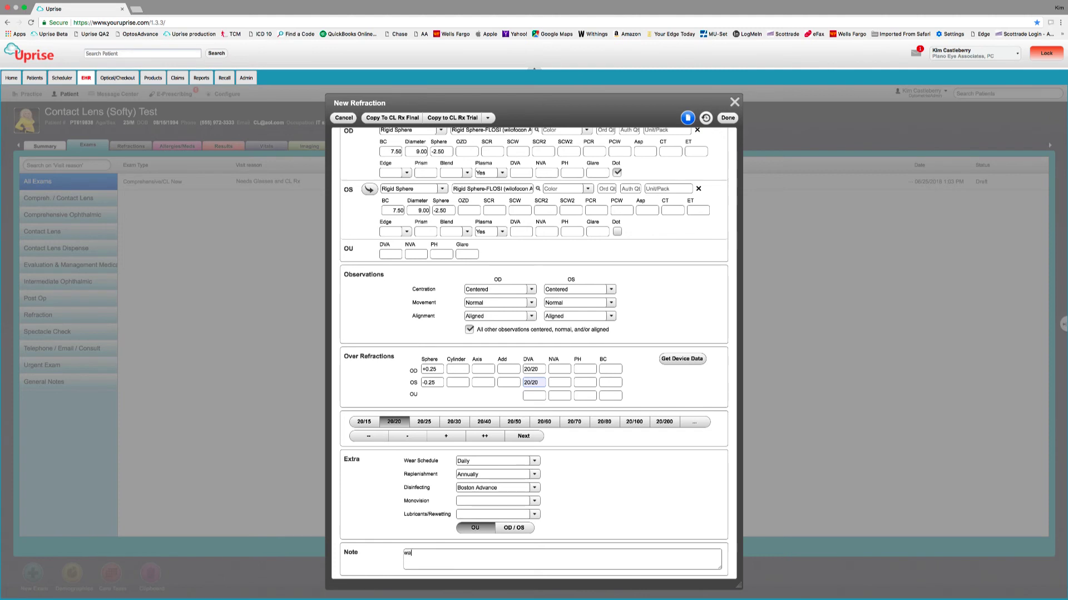
text(warranted)
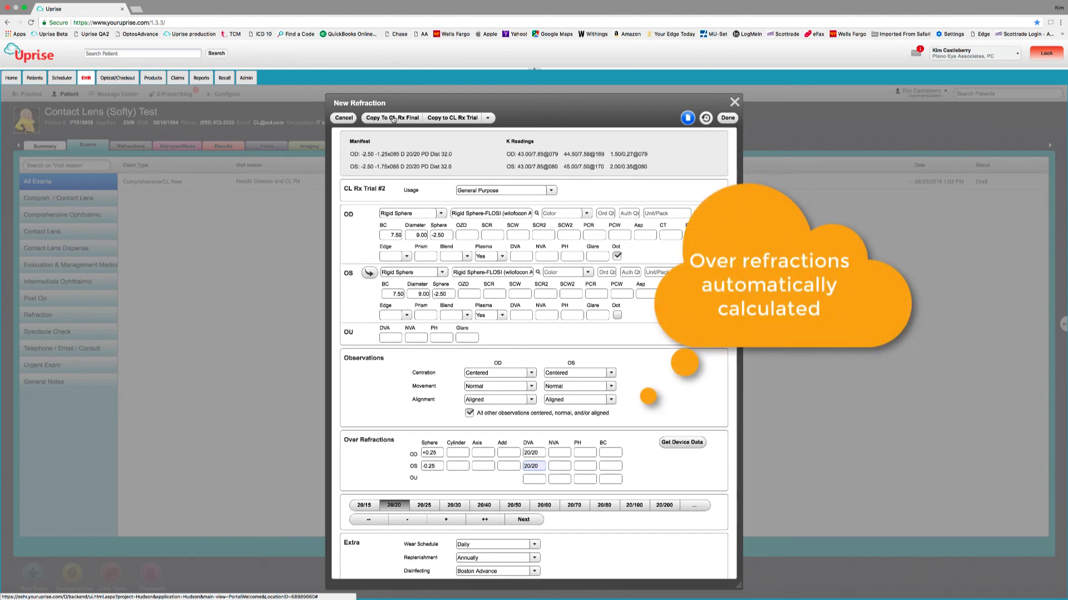
click(393, 118)
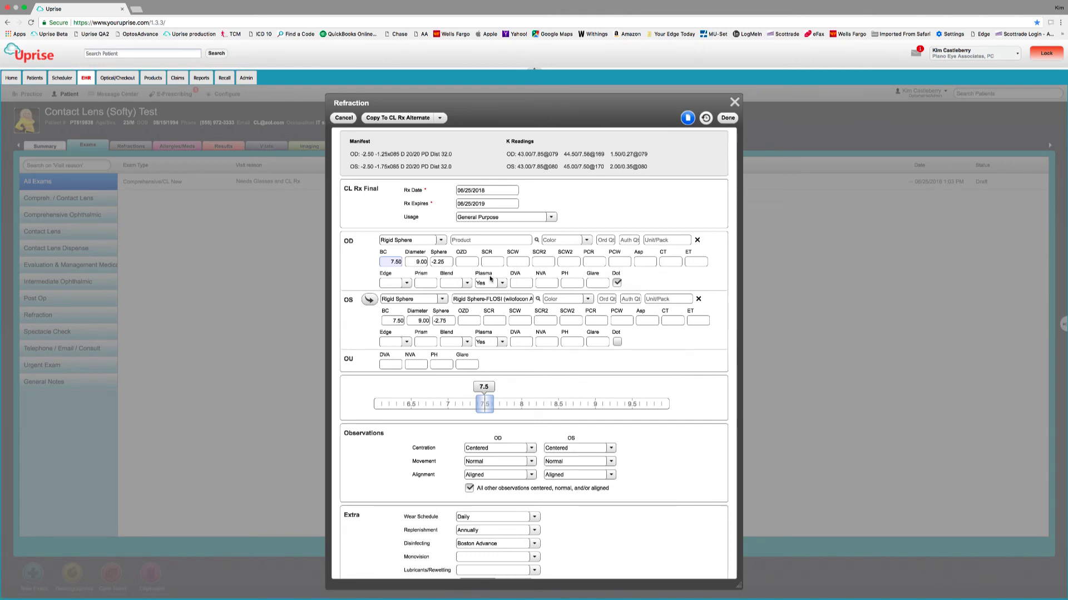
Step: Change the OD lens type to Rigid Bitoric and choose the product Rigid Bitoric-BOSTON II-SA-12dk
click(441, 240)
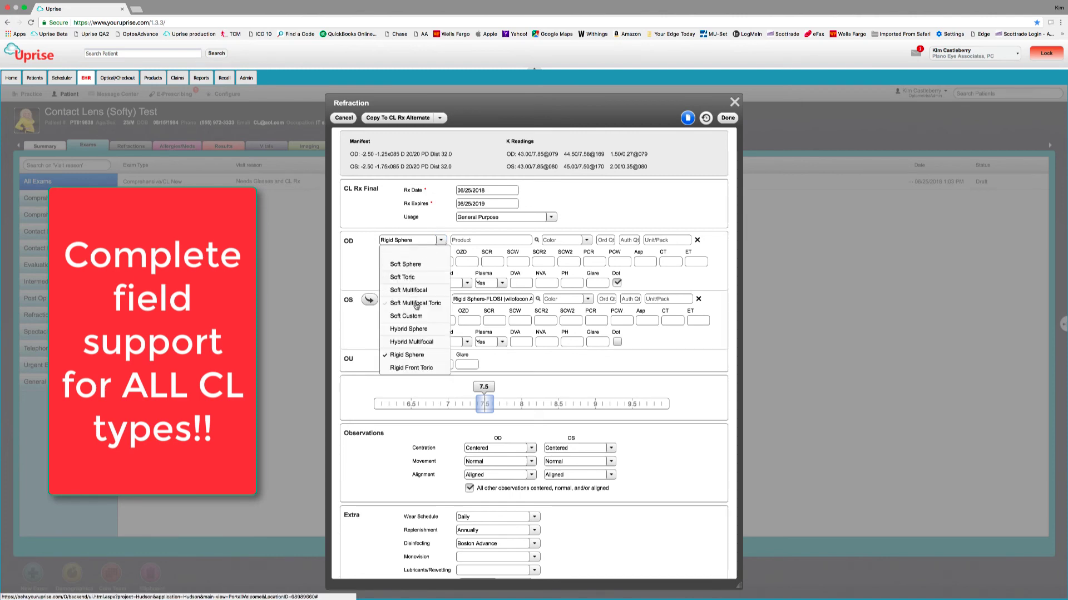
scroll(436, 365, down, 2)
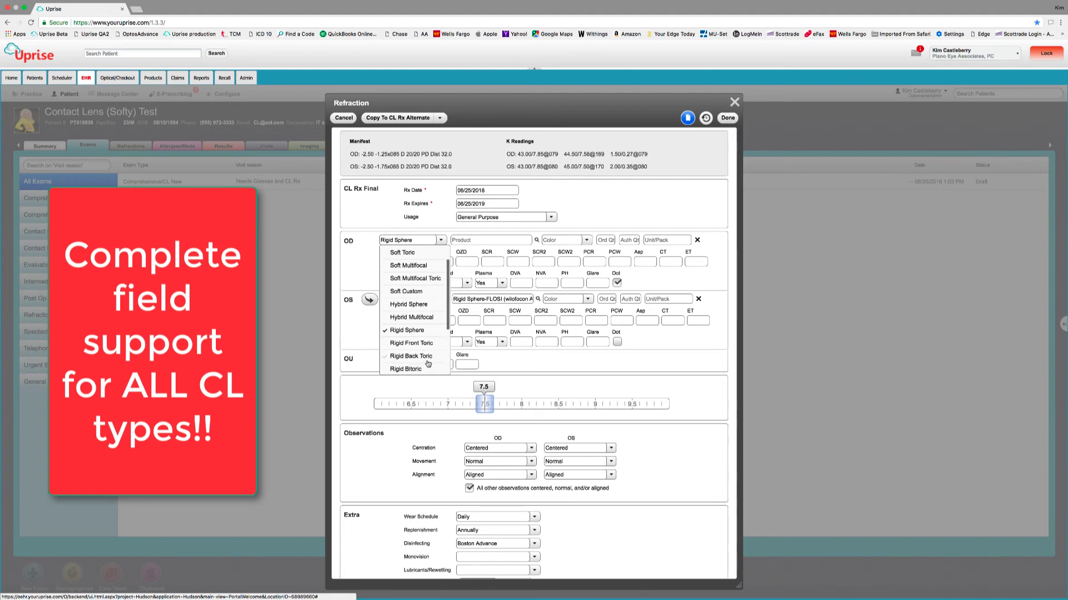
scroll(428, 364, down, 2)
click(414, 355)
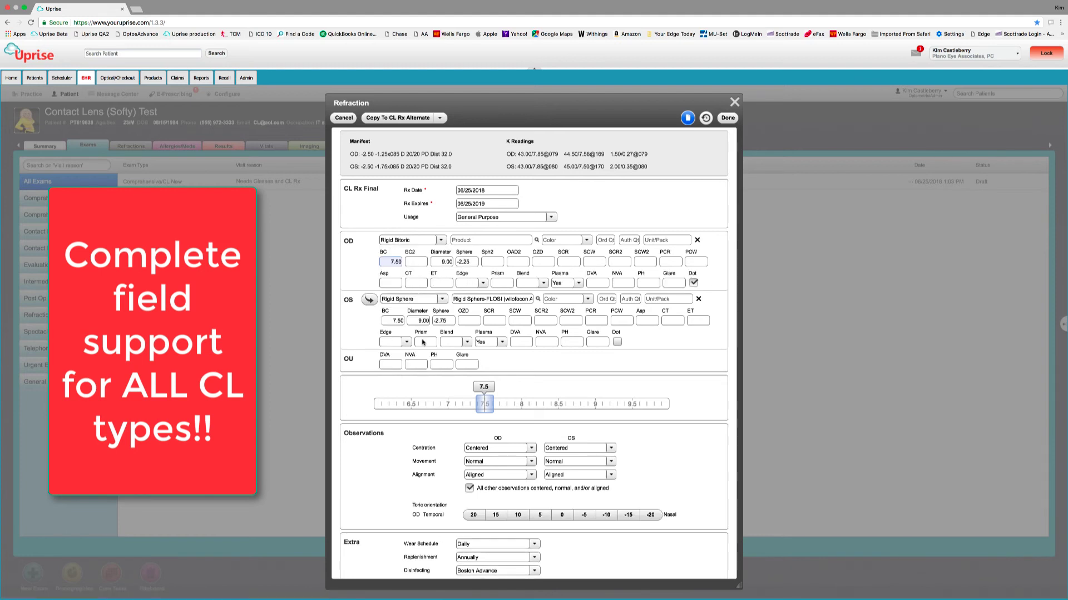
click(536, 240)
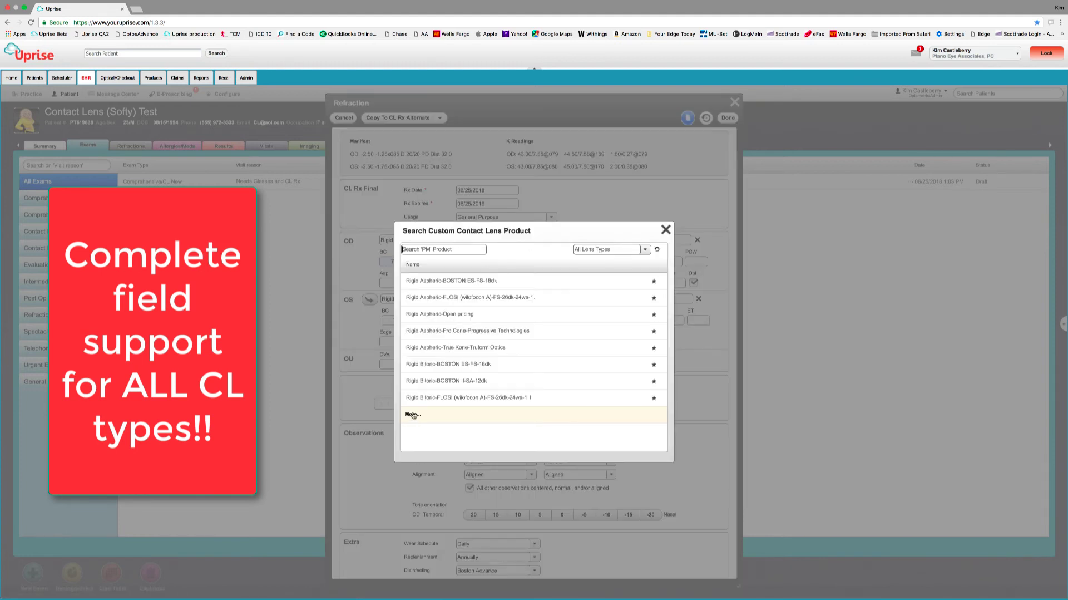
click(438, 382)
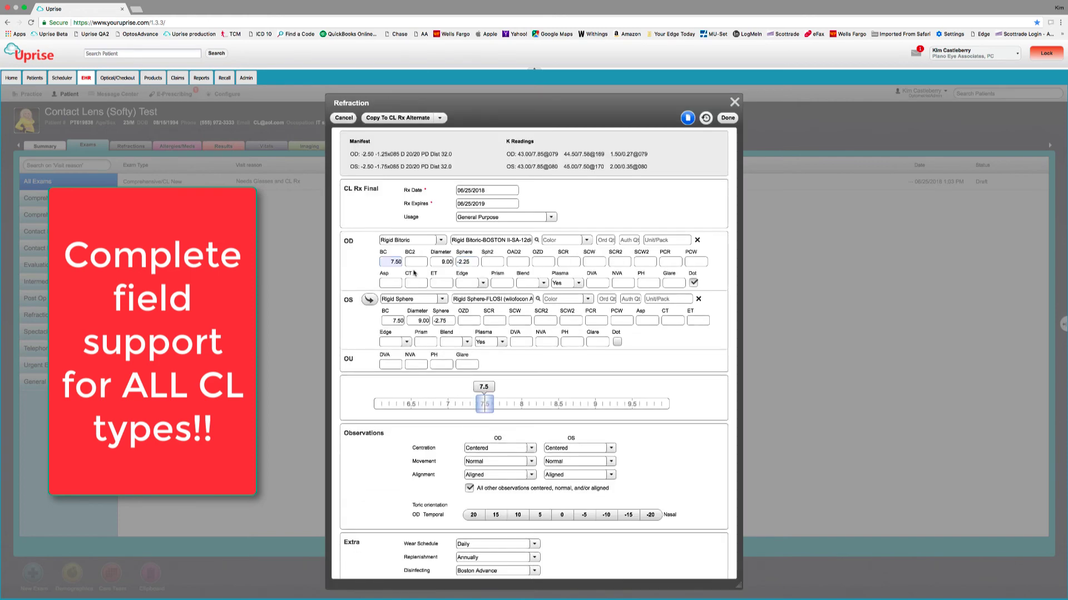
Step: Set the OD bitoric lens's BC2 to 7.00 and Sph2 to -3.25
click(414, 261)
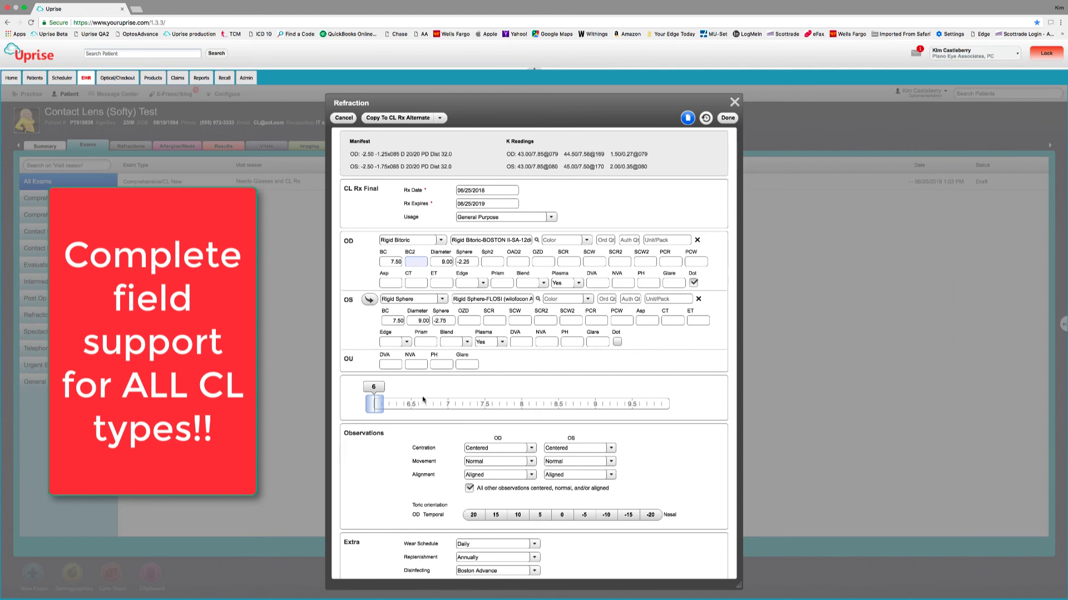
click(448, 404)
click(445, 262)
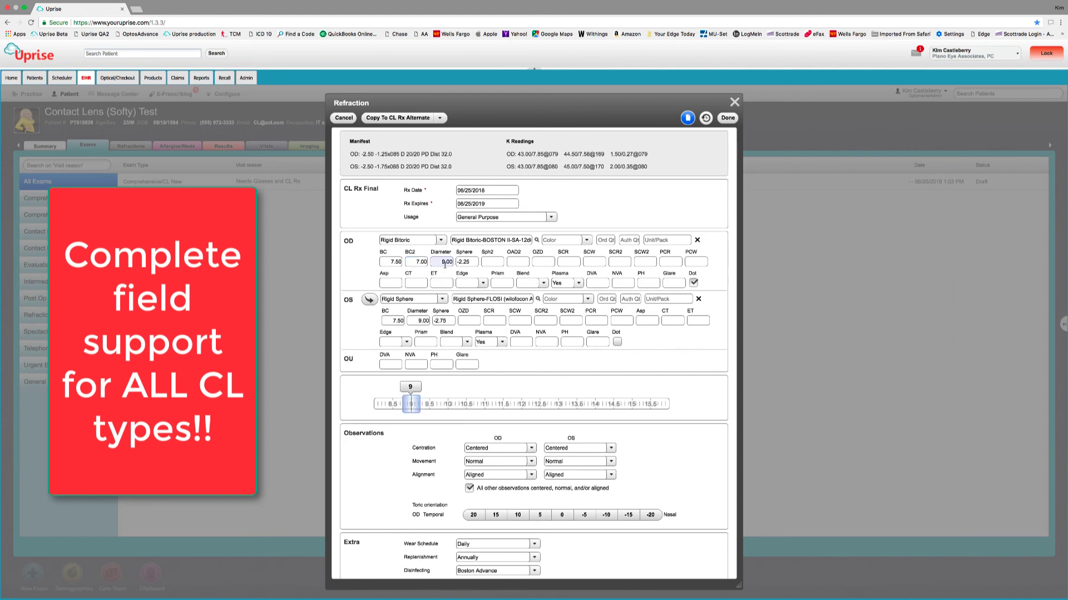
click(489, 262)
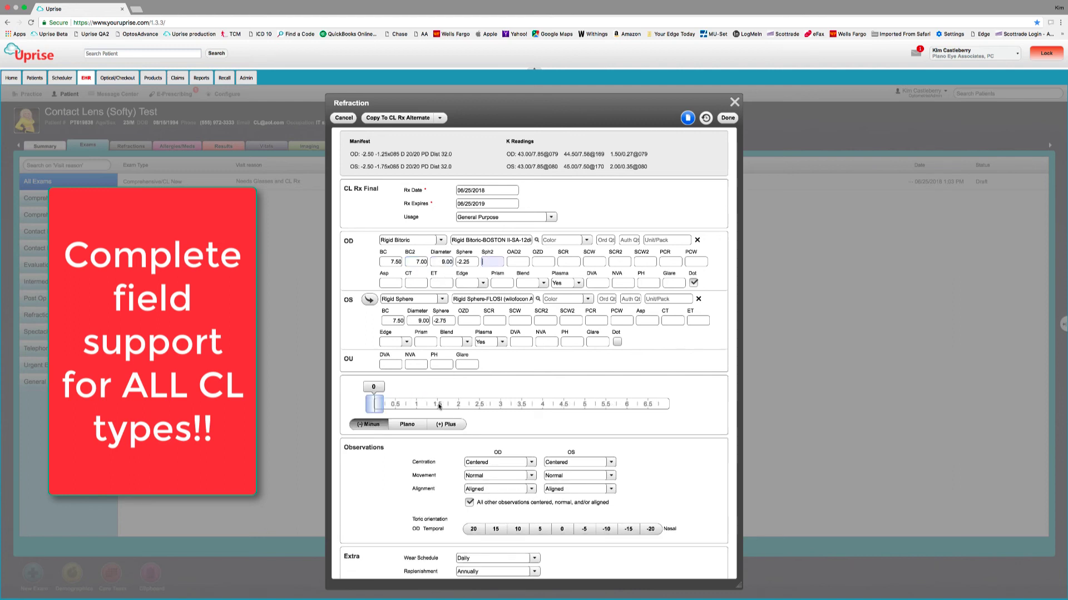
click(512, 404)
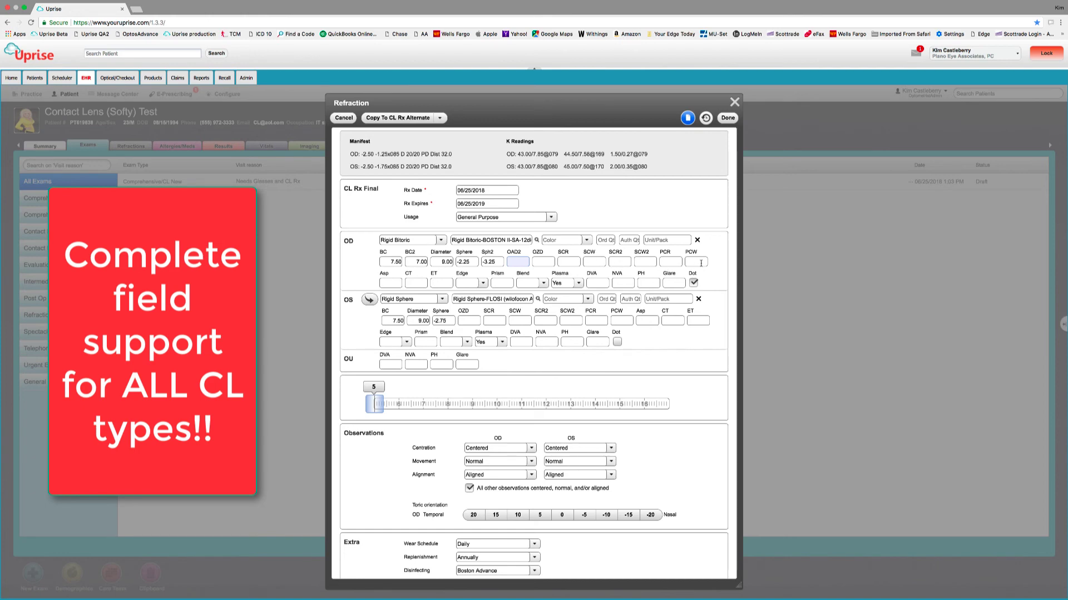
Step: Review the available OD lens types, clear the type and set it back to Rigid Bitoric
click(441, 240)
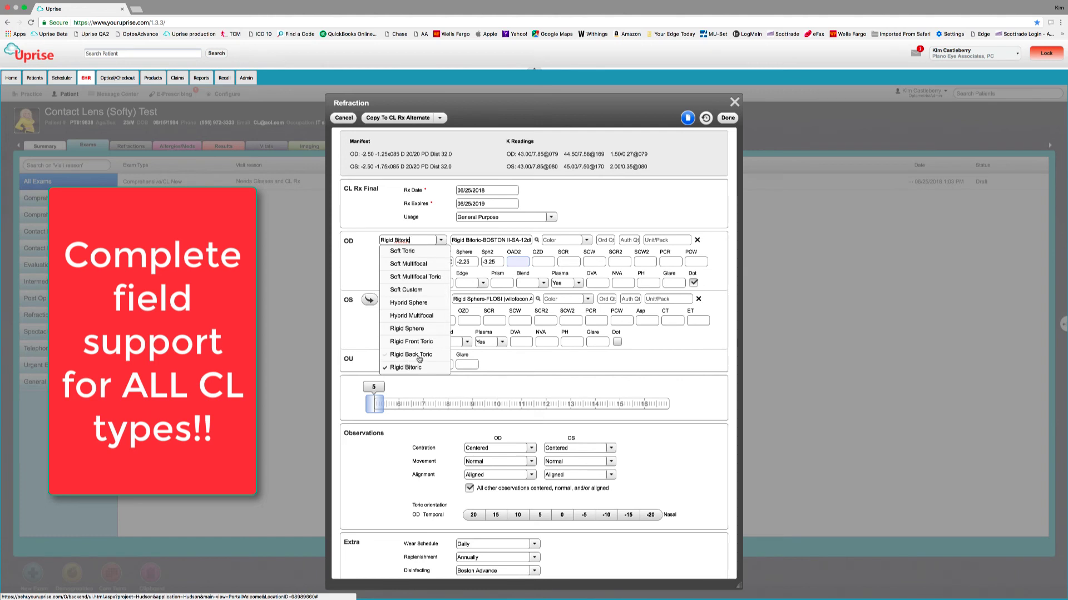
scroll(412, 362, down, 3)
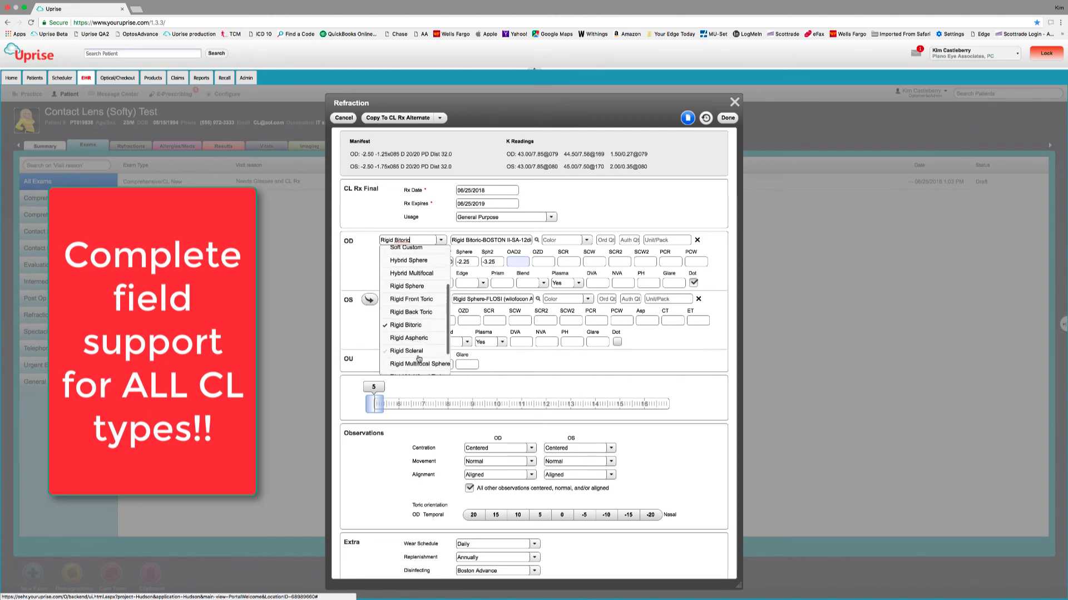
scroll(419, 359, down, 1)
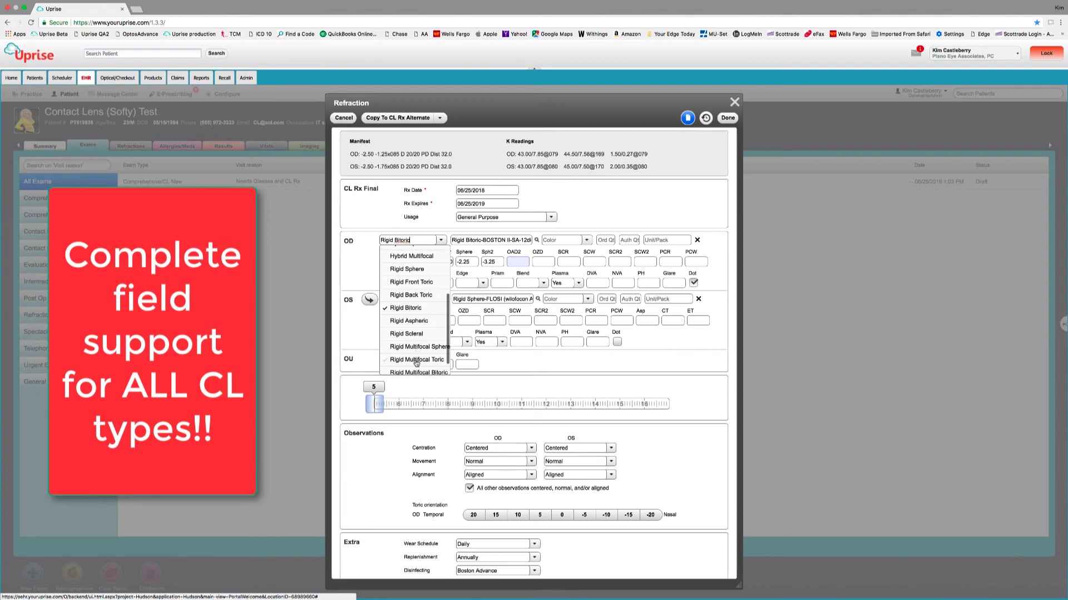
scroll(417, 363, down, 2)
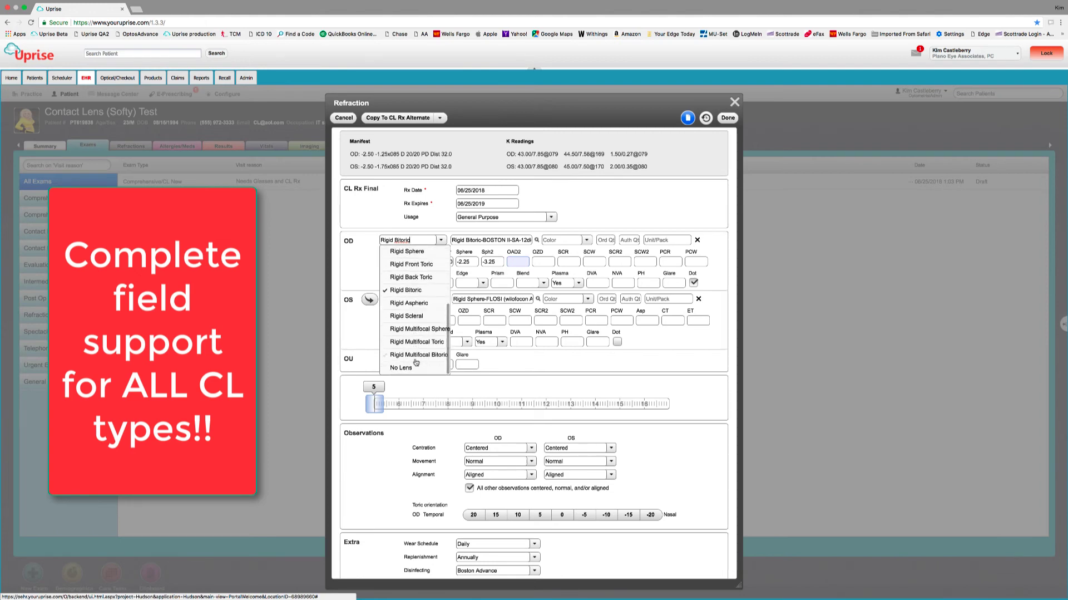
scroll(417, 362, up, 8)
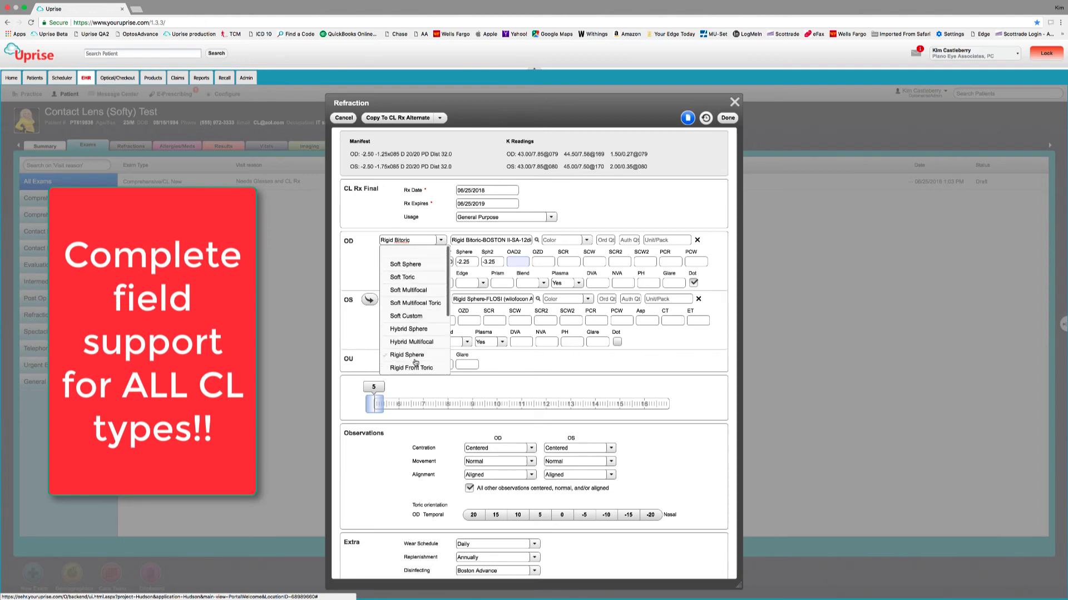
click(408, 253)
click(441, 241)
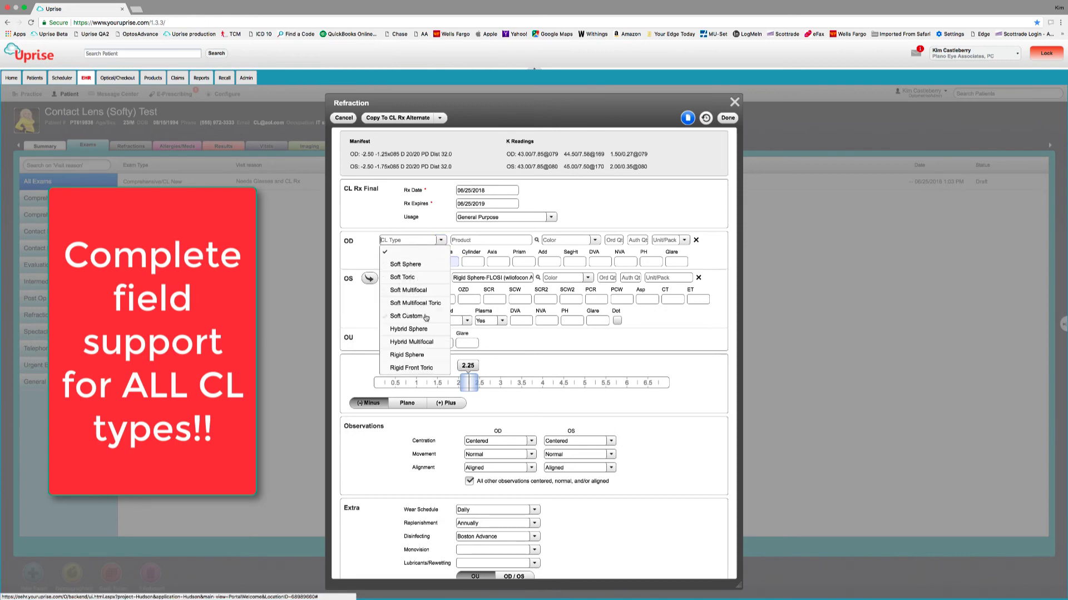
scroll(417, 369, down, 3)
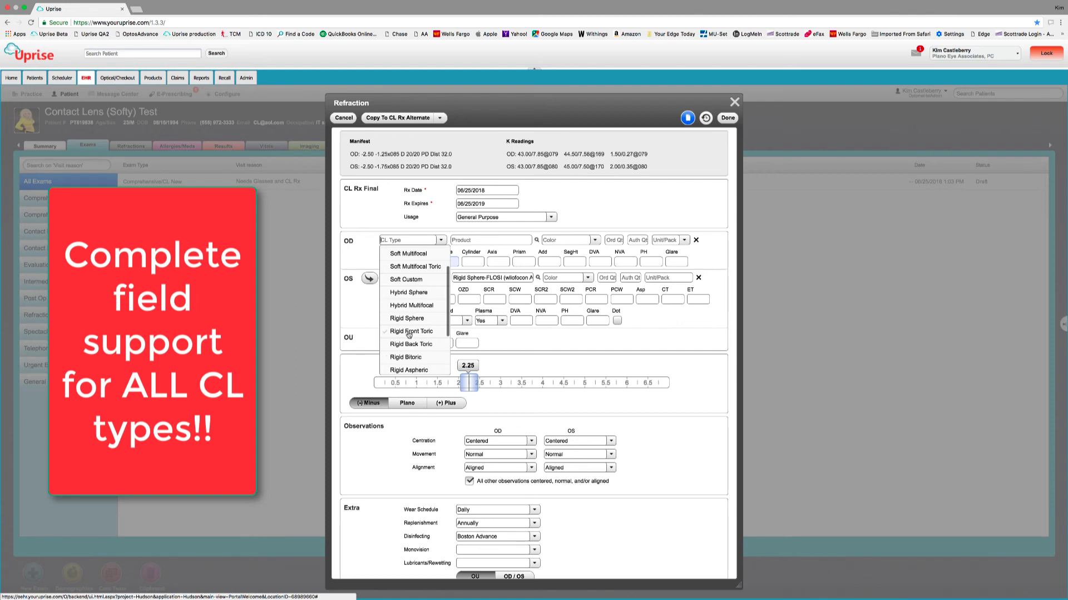
click(409, 357)
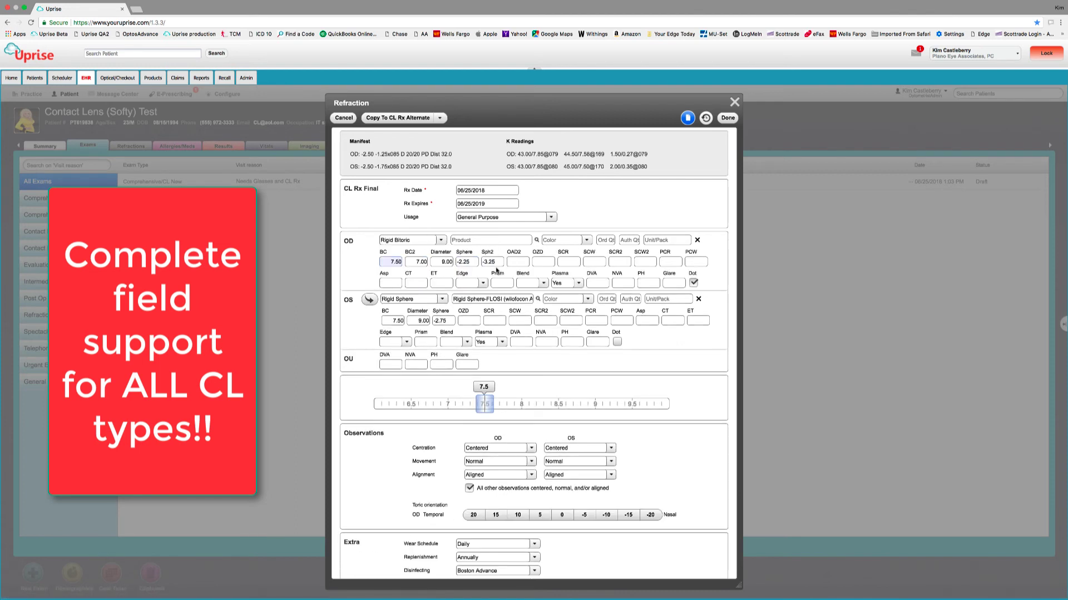
Step: Switch the OD lens type to Rigid Aspheric to show its parameter fields, including Asp
click(441, 240)
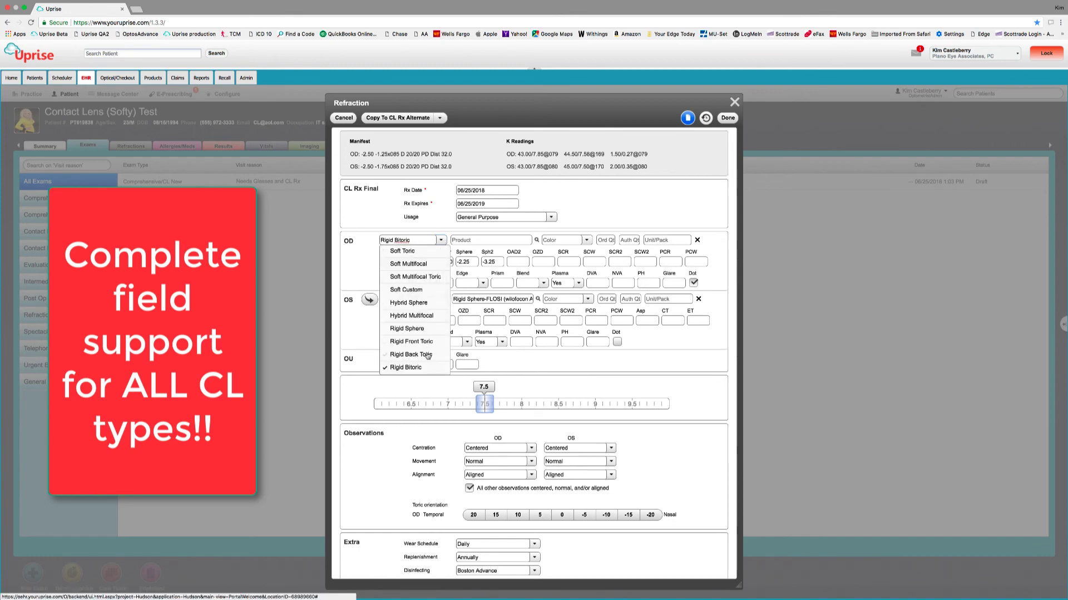
scroll(426, 360, down, 1)
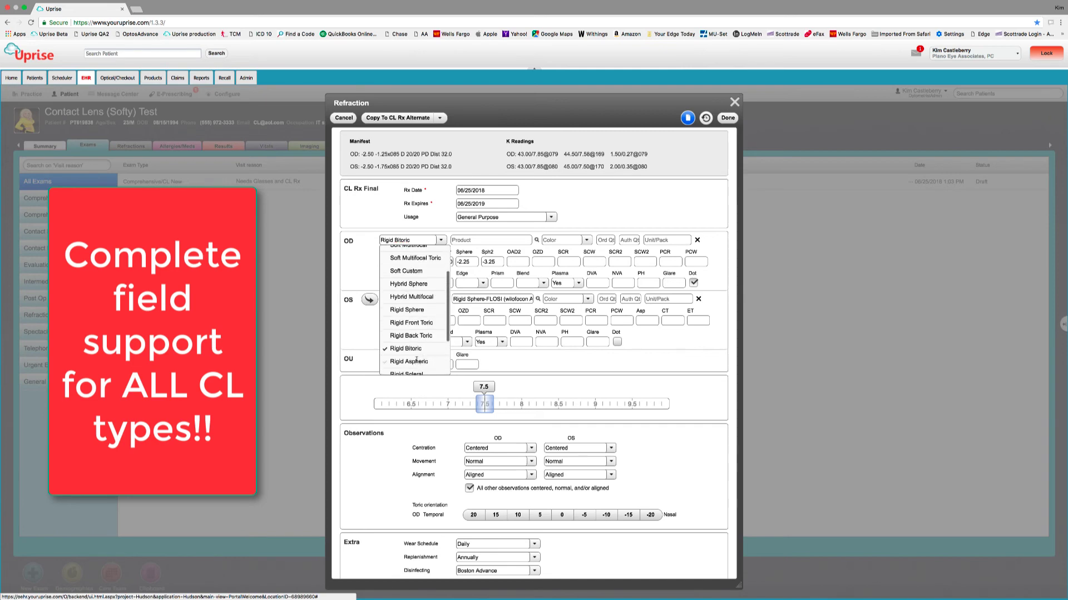
click(422, 364)
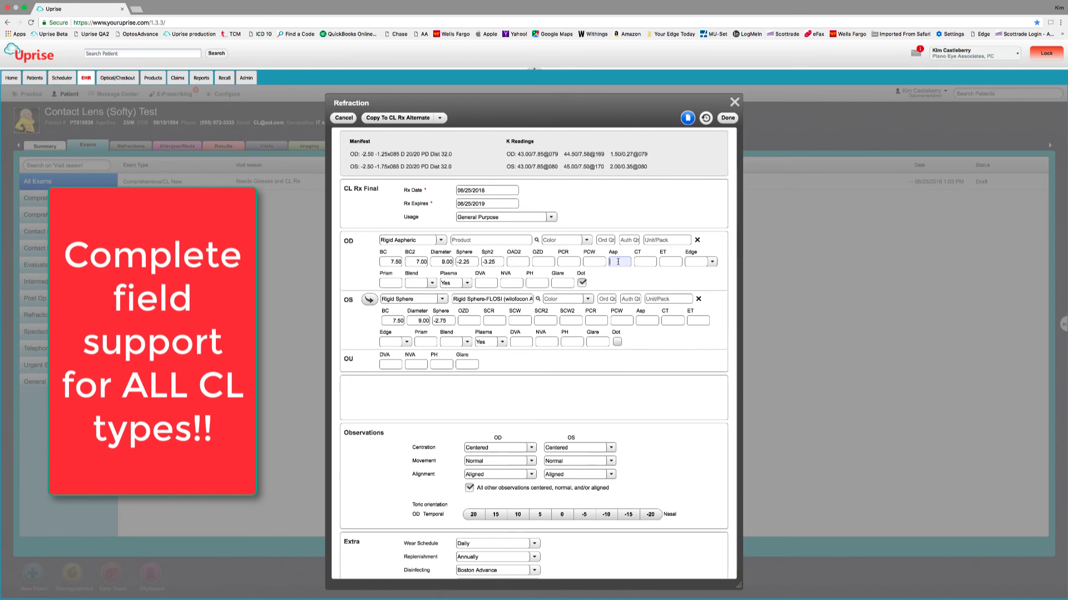
Step: Switch the OD lens type to Rigid Multifocal Sphere
click(441, 240)
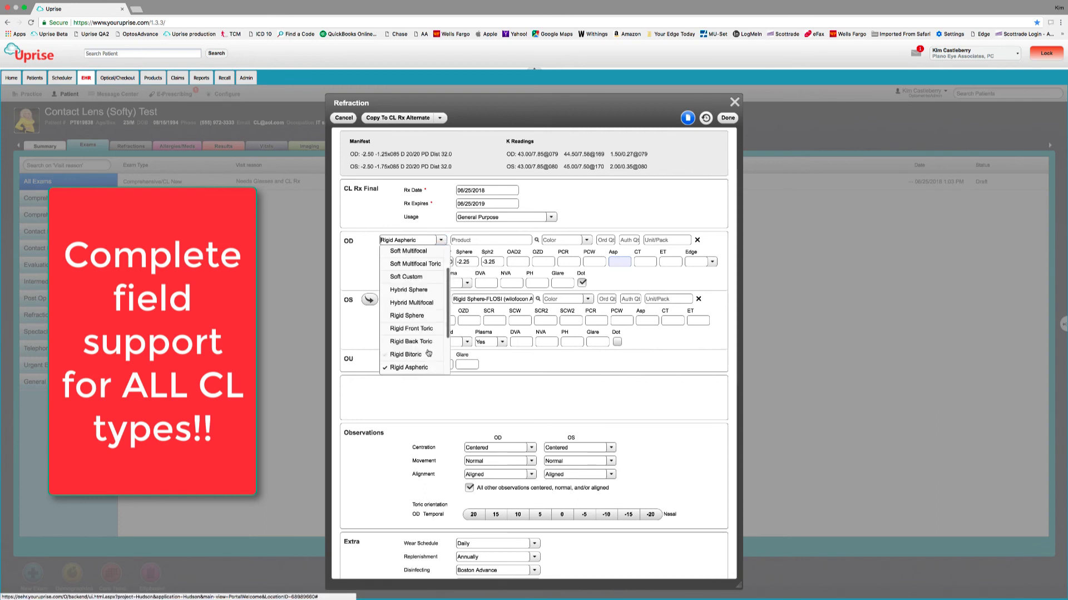
scroll(429, 351, down, 3)
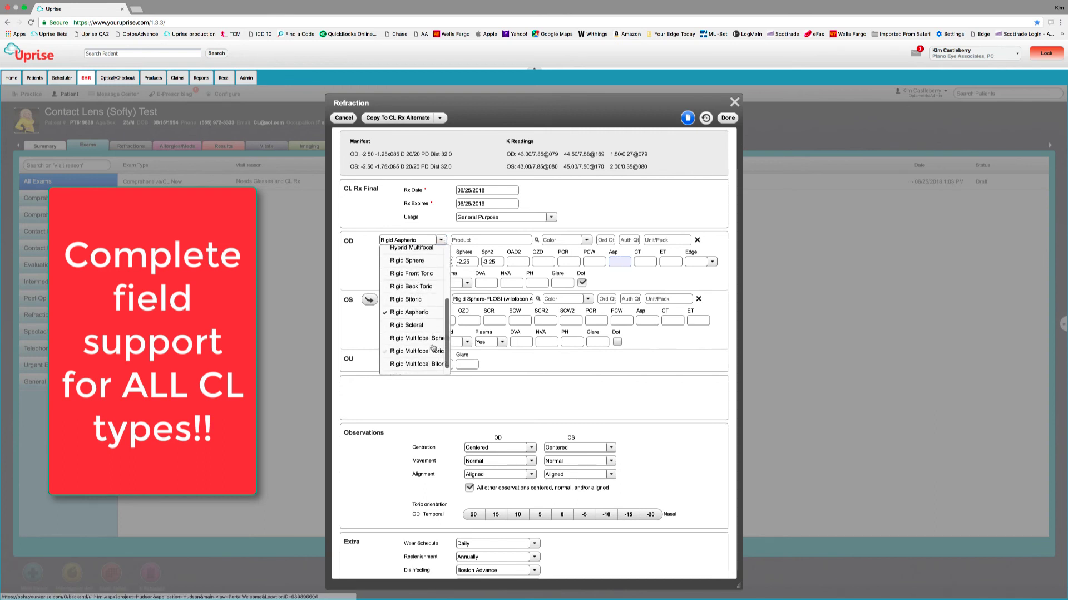
click(422, 338)
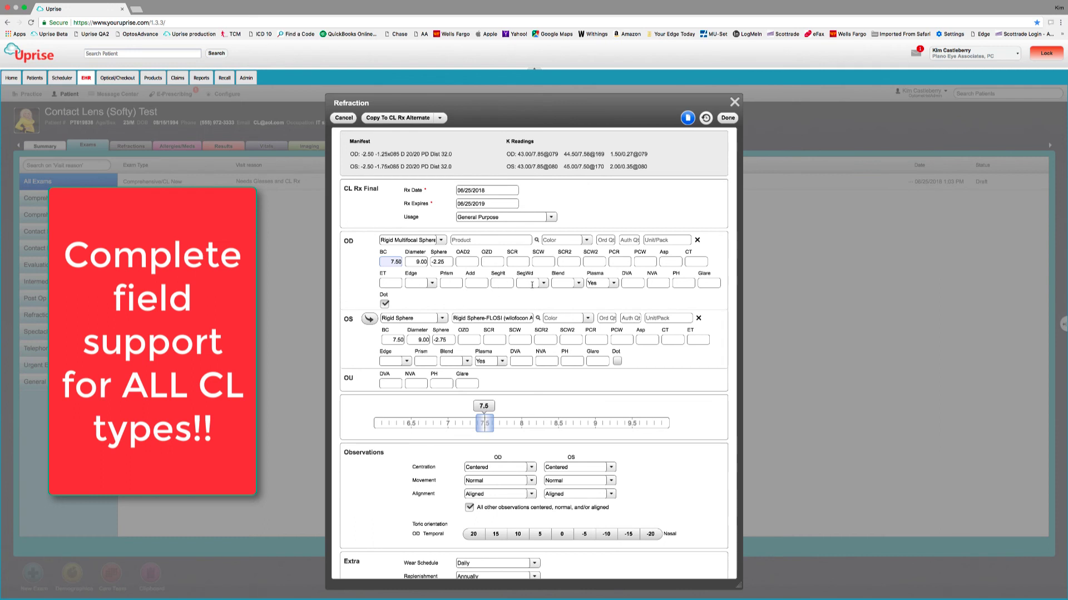
Step: Switch the OD lens type to Rigid Multifocal Toric and inspect its Prism, Add, SegHt and SegWd fields
click(442, 240)
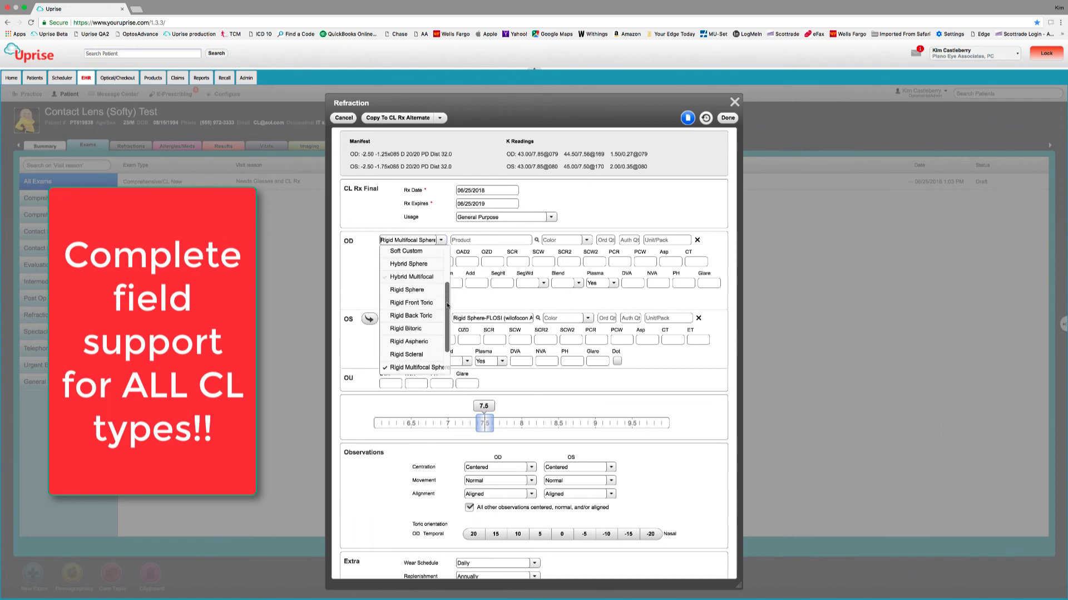
scroll(439, 329, down, 2)
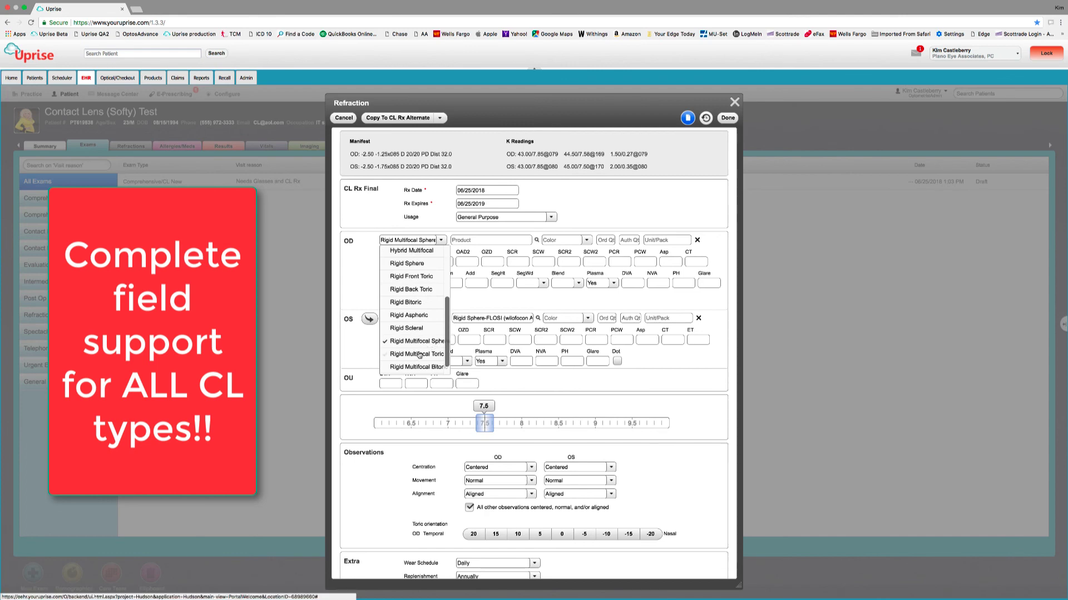
click(418, 354)
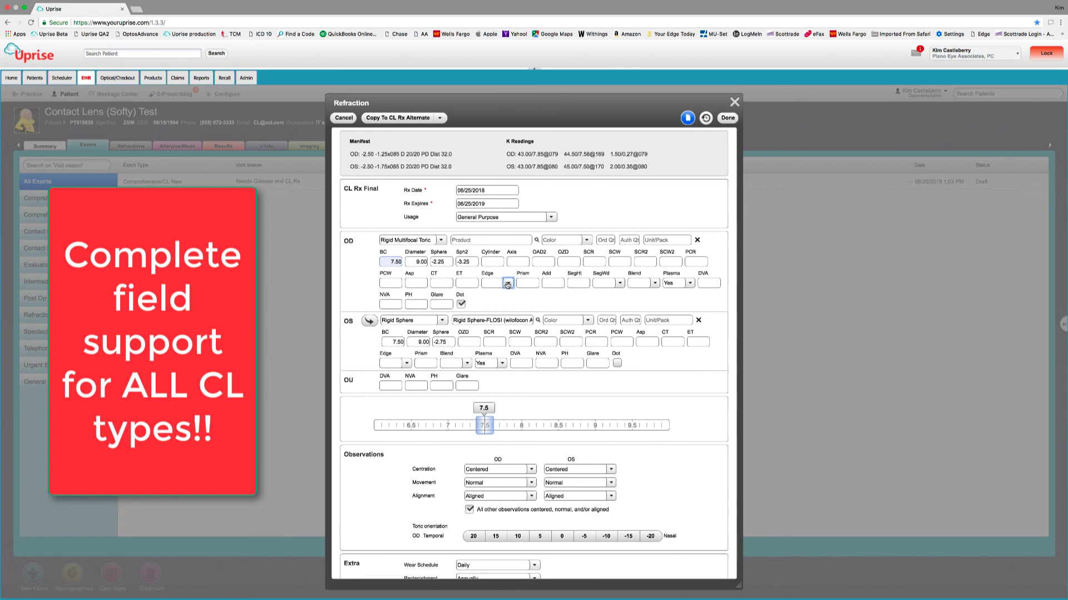
click(528, 282)
click(556, 284)
click(579, 283)
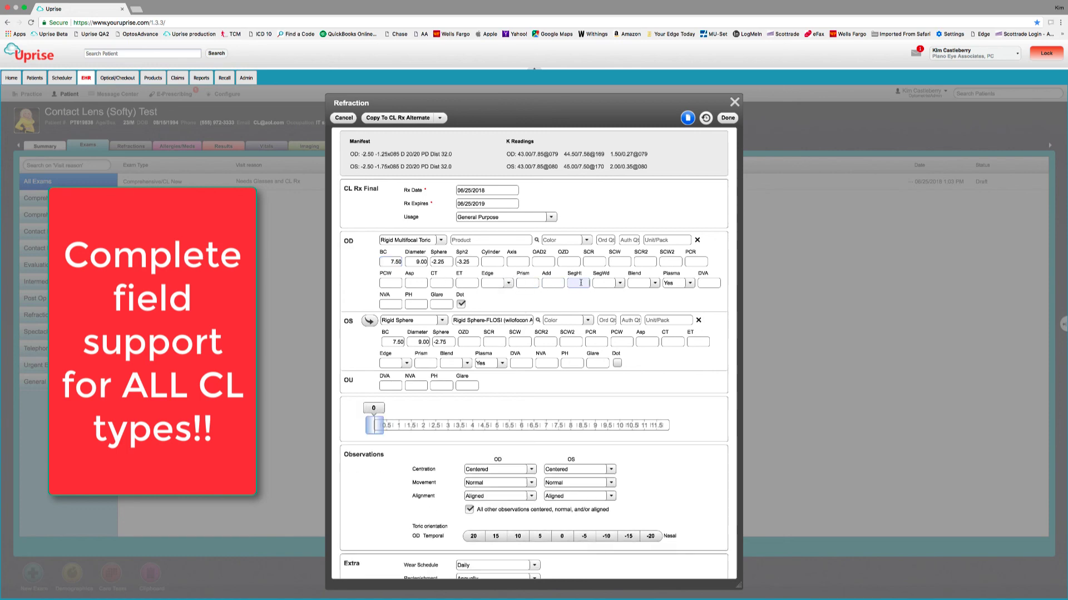
click(621, 283)
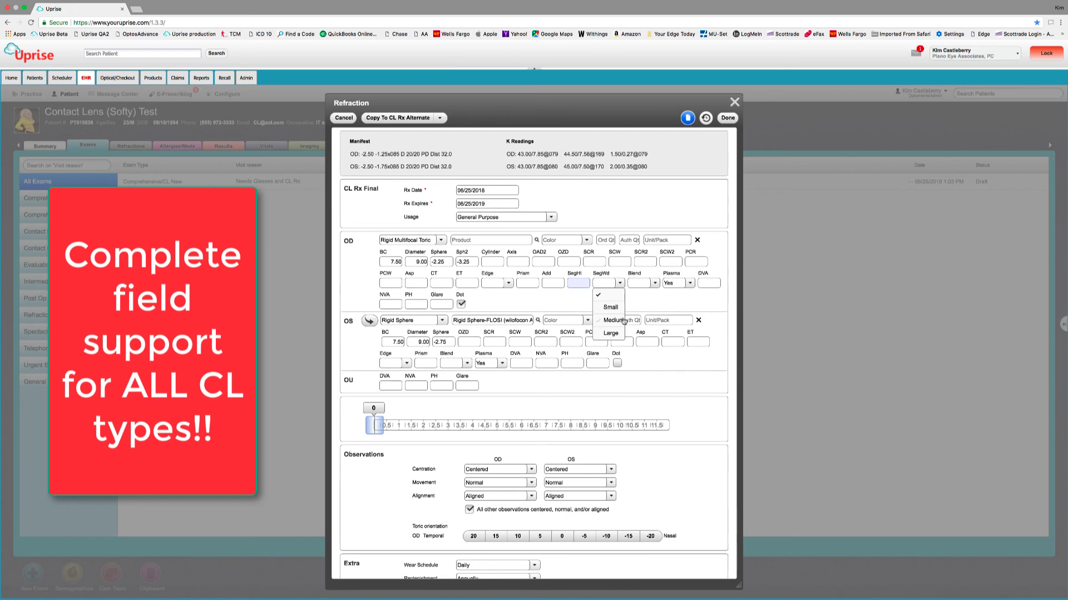
Step: Switch the OD lens type to Hybrid Sphere
click(442, 241)
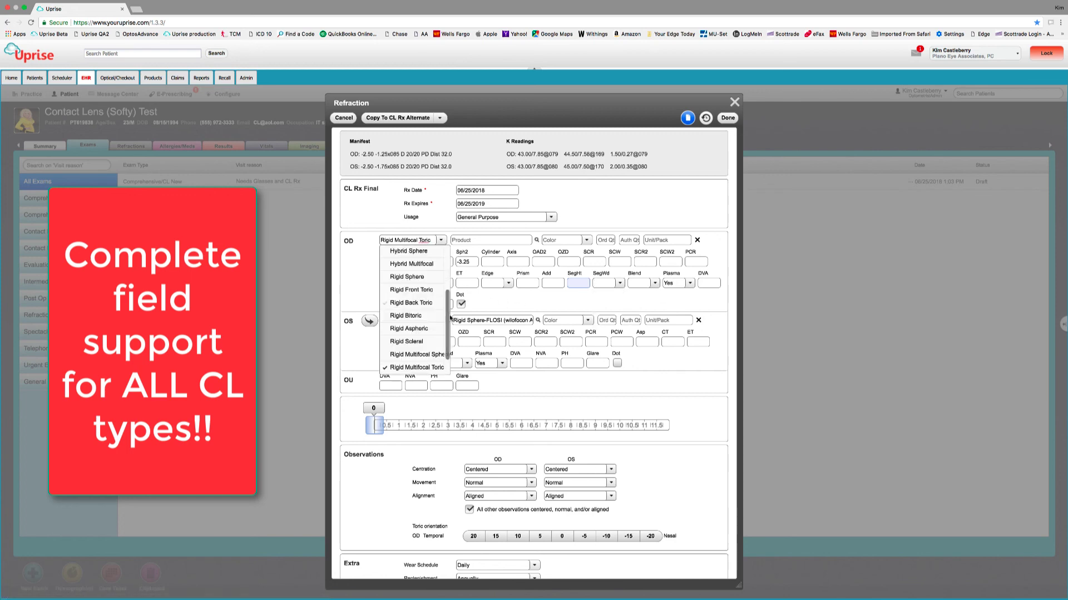
scroll(448, 343, down, 3)
drag(448, 343, 452, 296)
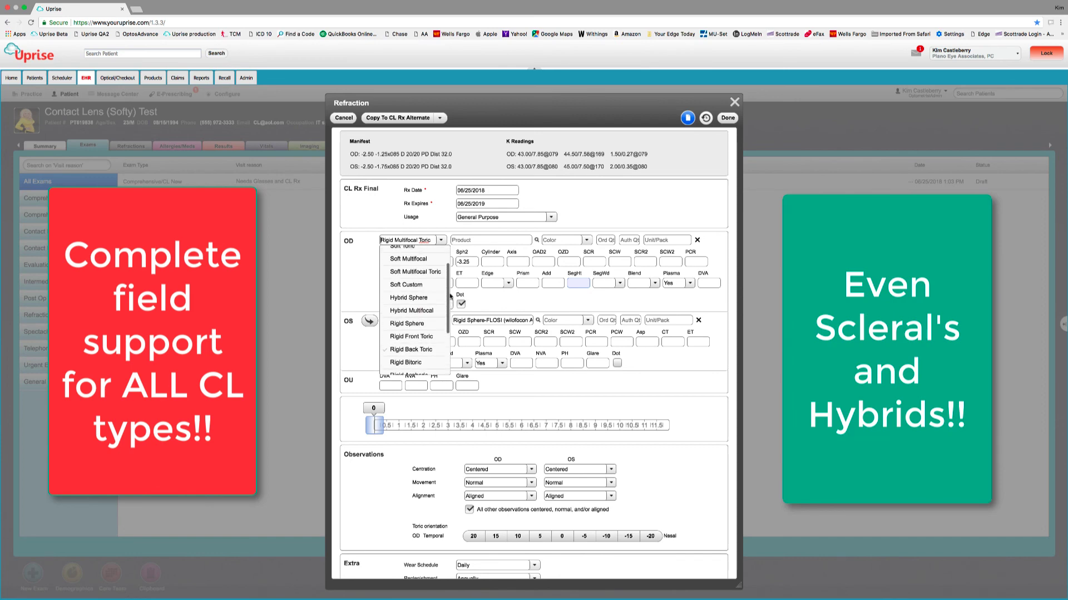
click(402, 297)
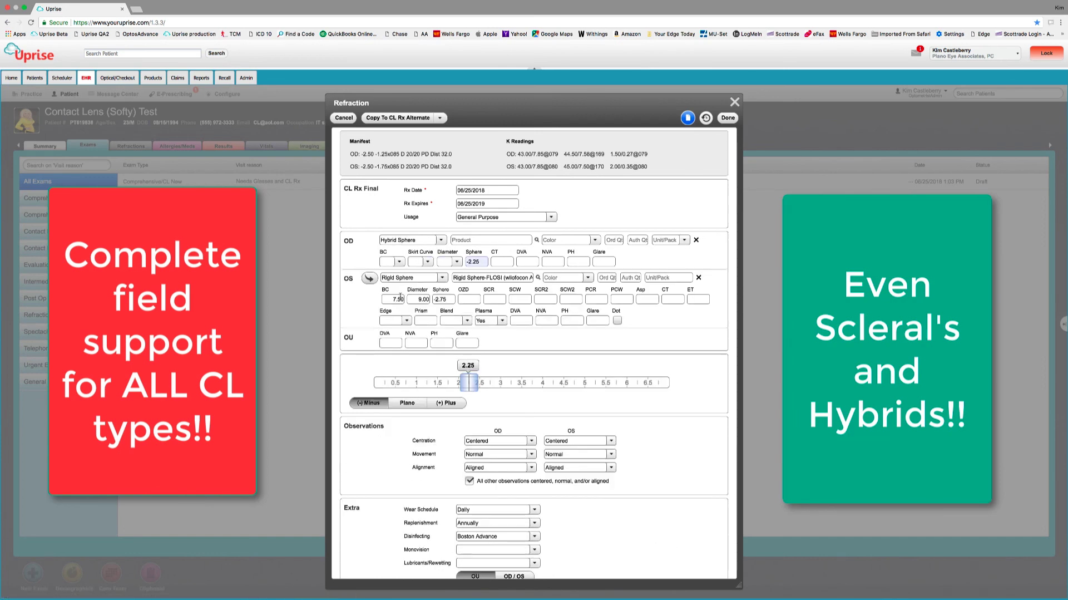
Step: Choose Duette HD as the OD hybrid lens and set its base curve to 7.00 and skirt curve to Flat2
click(538, 240)
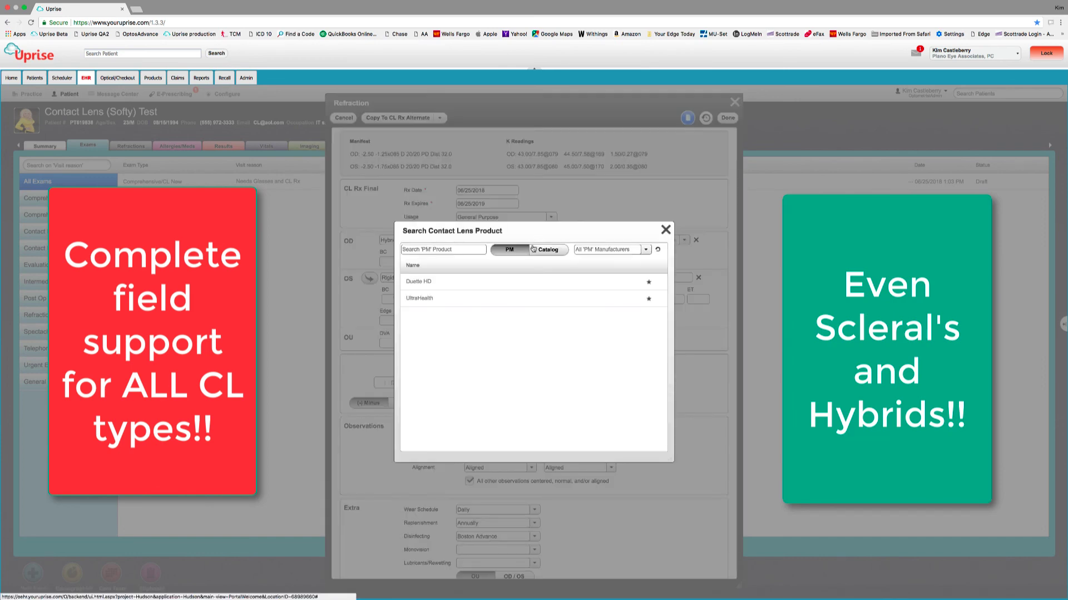
click(420, 281)
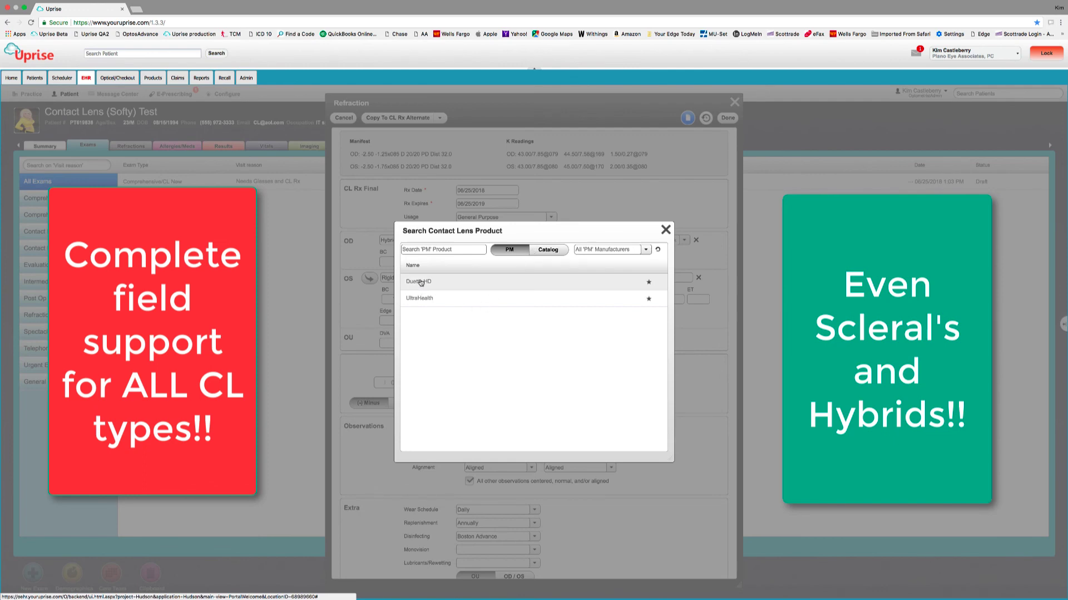
click(400, 261)
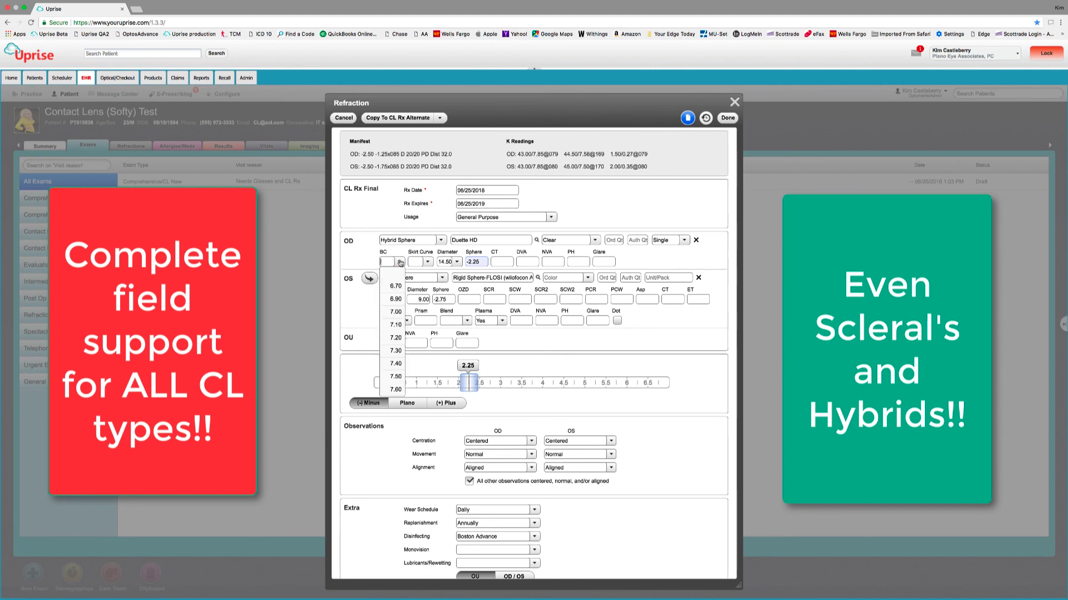
click(395, 311)
click(428, 261)
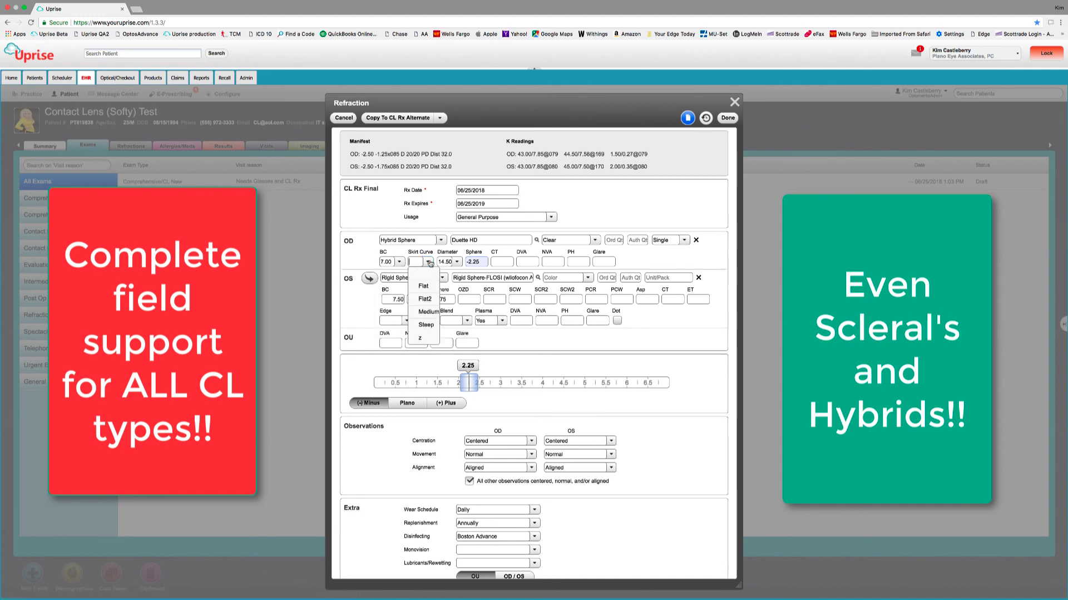
click(428, 295)
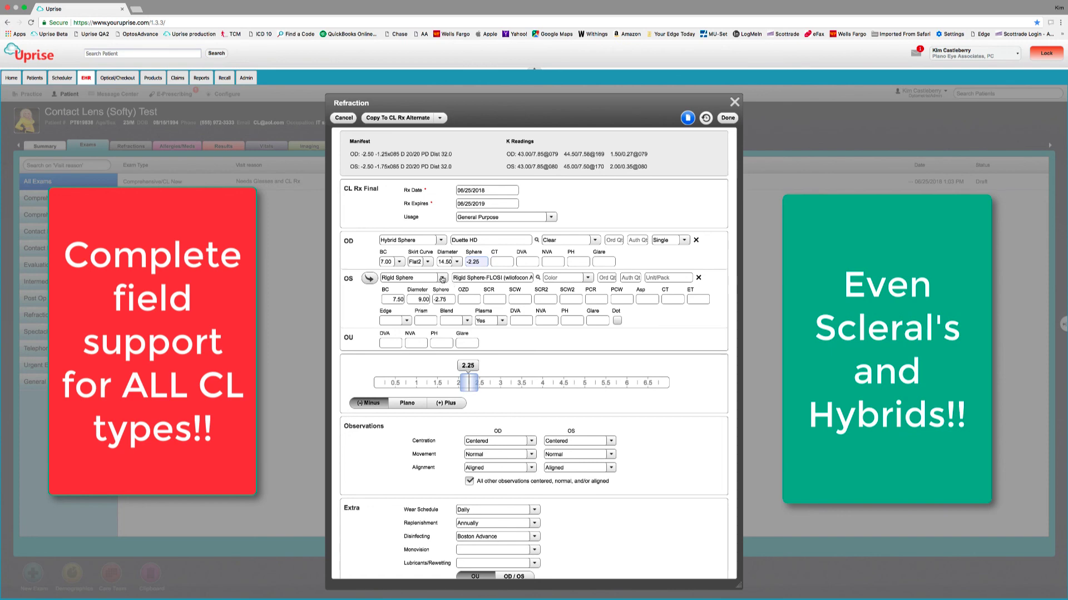
Step: Set up the OS lens as a Hybrid Multifocal using SynergEyes Duette Multifocal from the catalog, with a medium Add
click(443, 279)
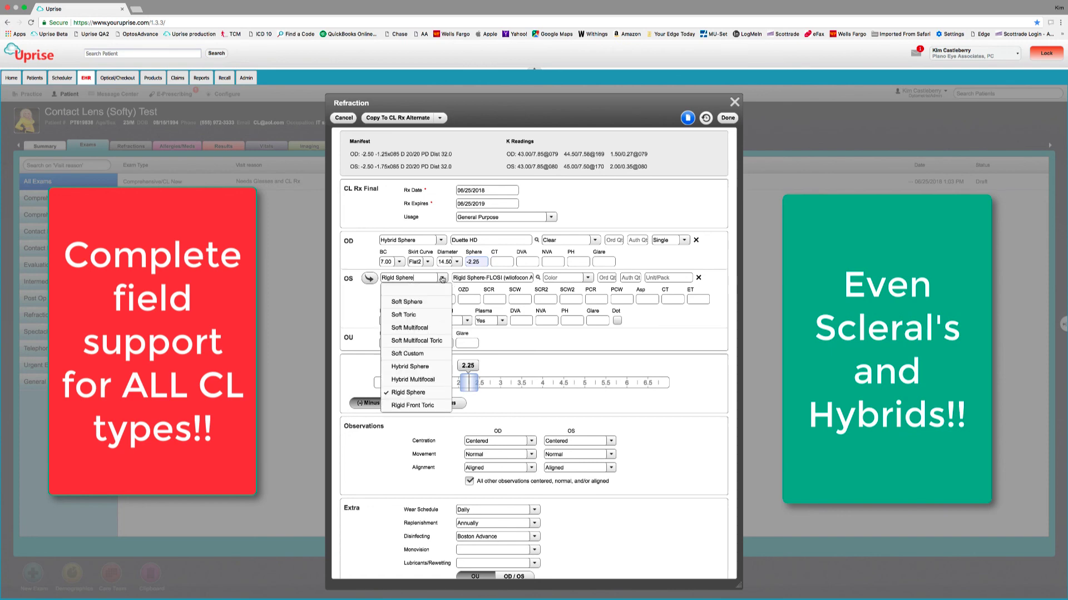
click(420, 383)
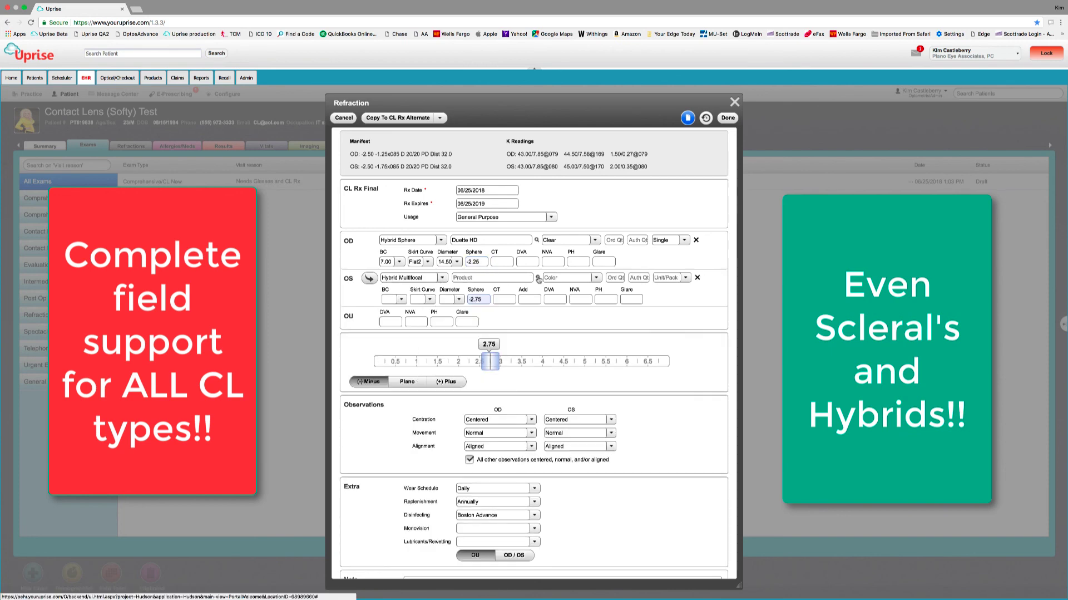
click(538, 278)
click(556, 251)
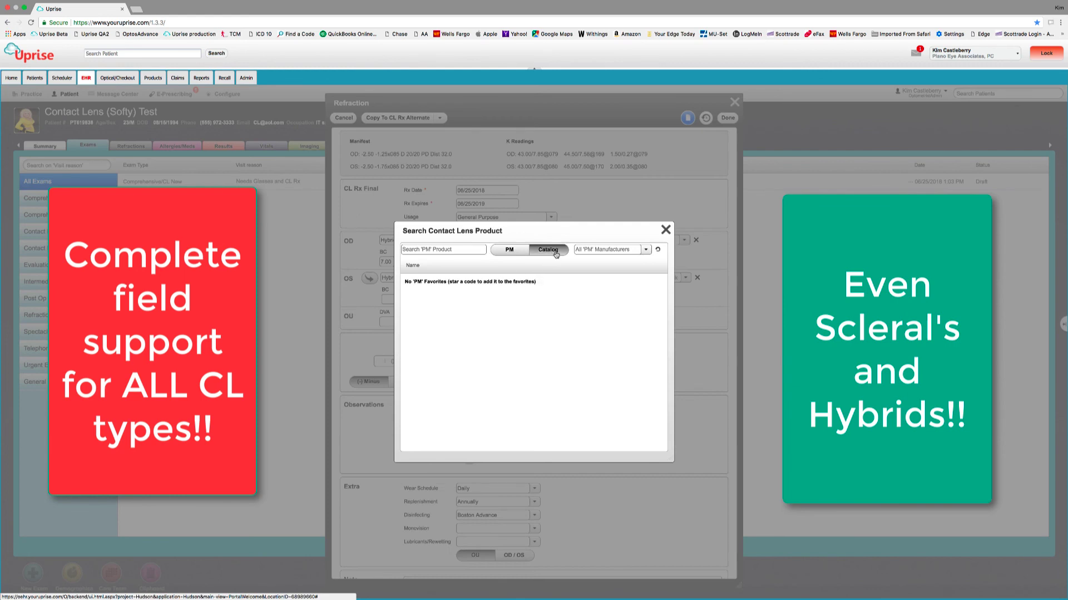
click(647, 252)
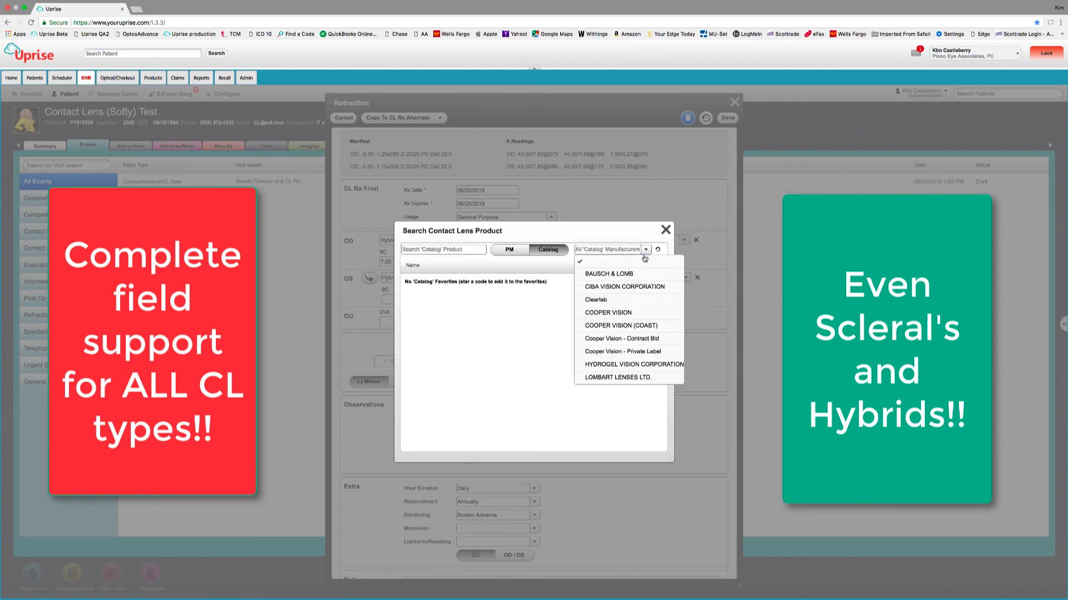
scroll(617, 339, down, 2)
click(613, 358)
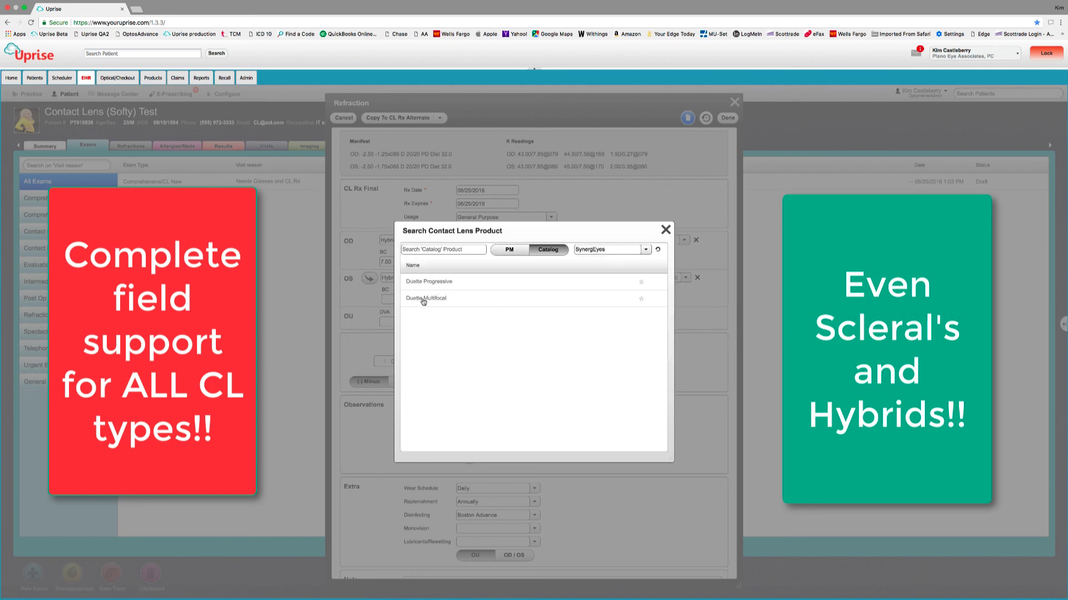
click(422, 299)
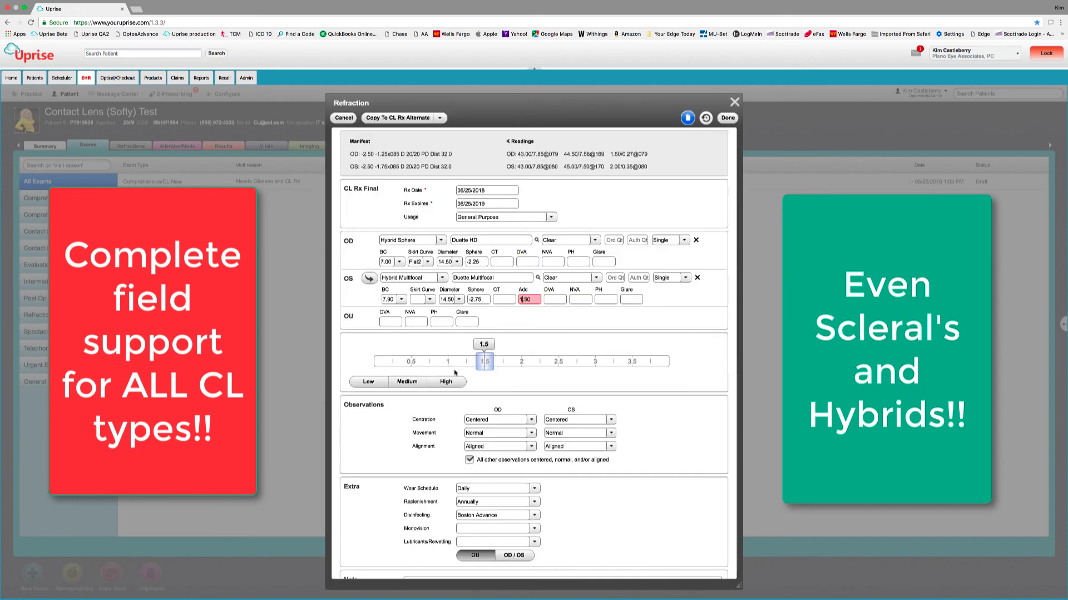
click(407, 382)
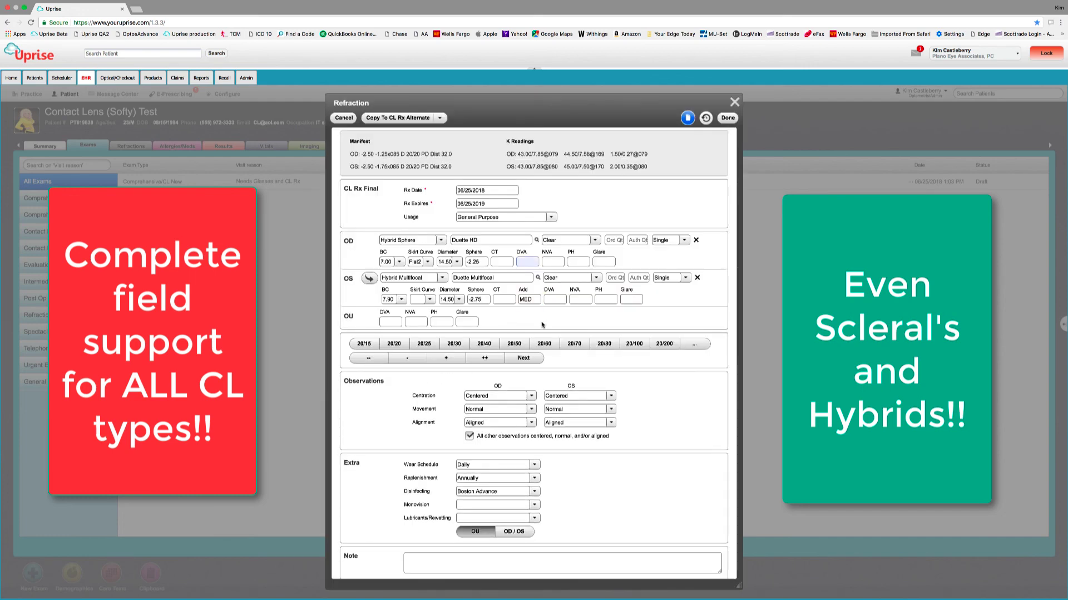
Step: Switch the OD lens type to Rigid Scleral to show its parameter fields
click(442, 240)
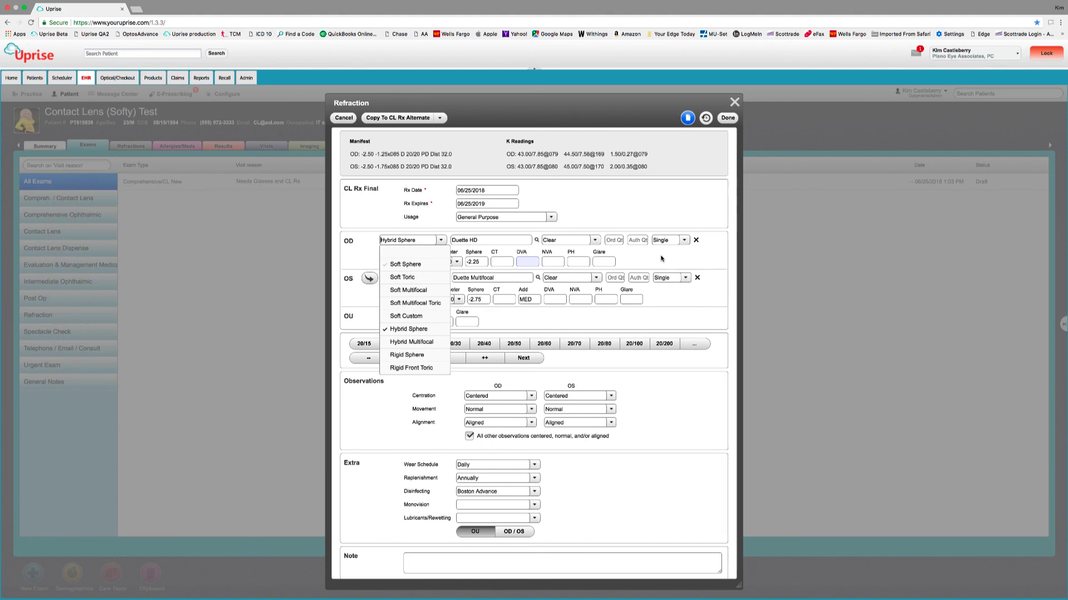
key(Down)
key(Down)
key(Down)
key(Down)
key(Return)
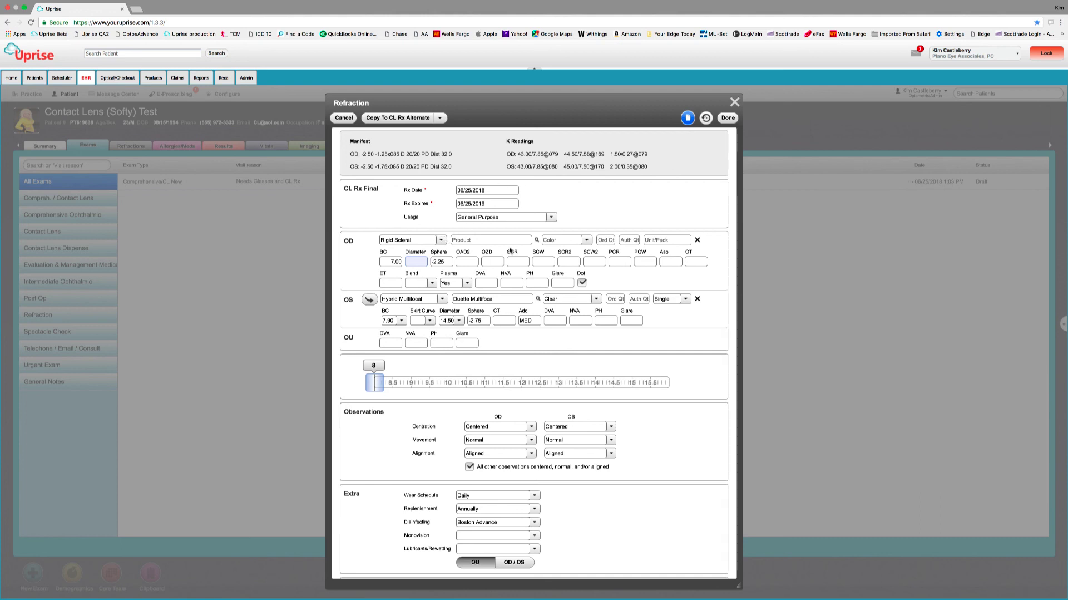
Step: Switch the OD lens type to Soft Custom and the OS lens type to Soft Multifocal Toric
click(446, 241)
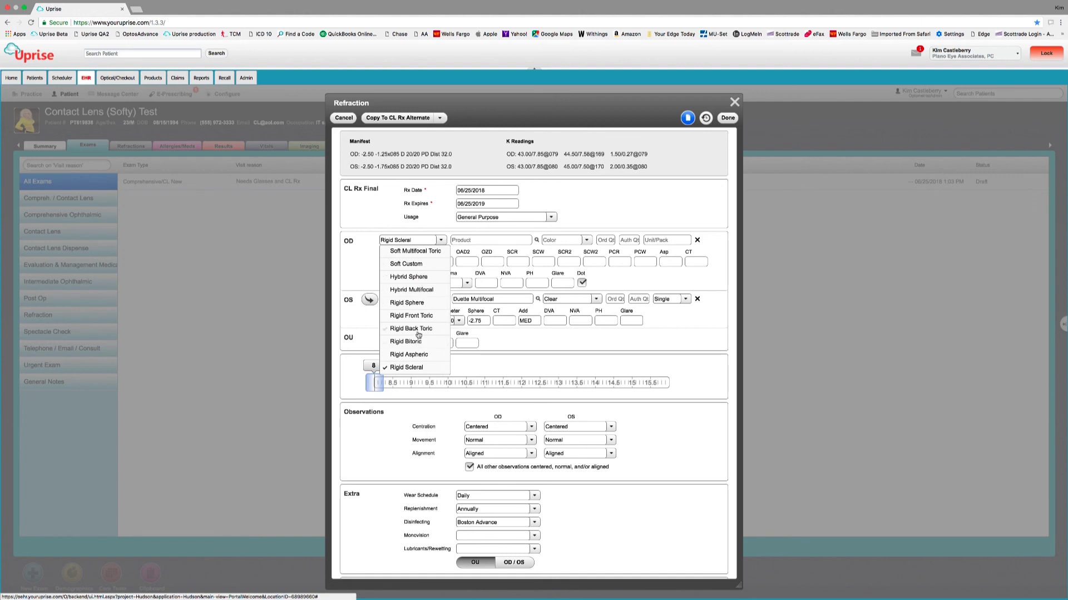
click(407, 263)
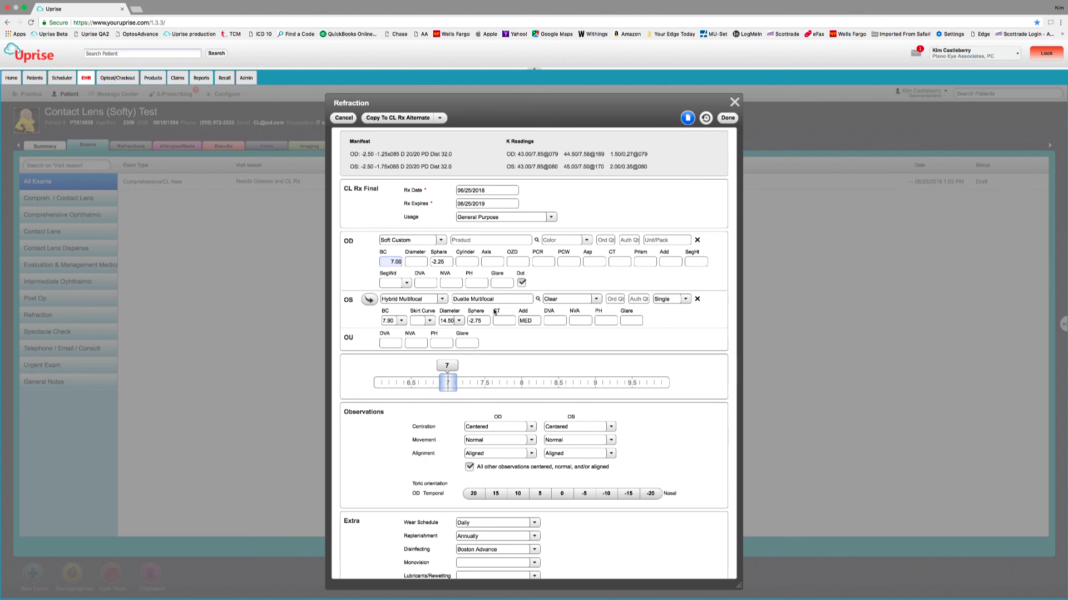
click(444, 301)
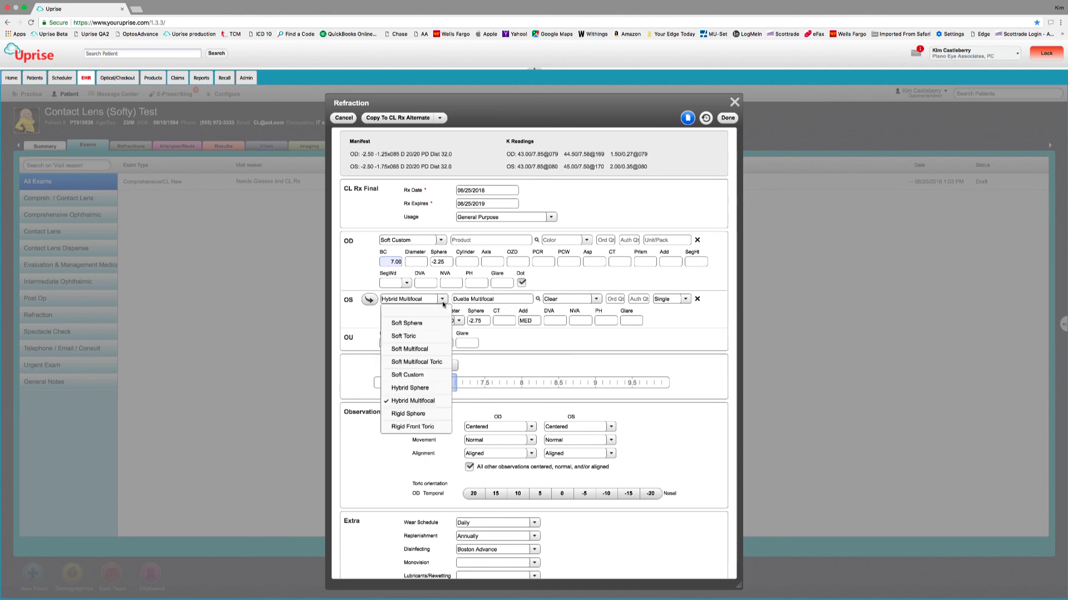
click(425, 363)
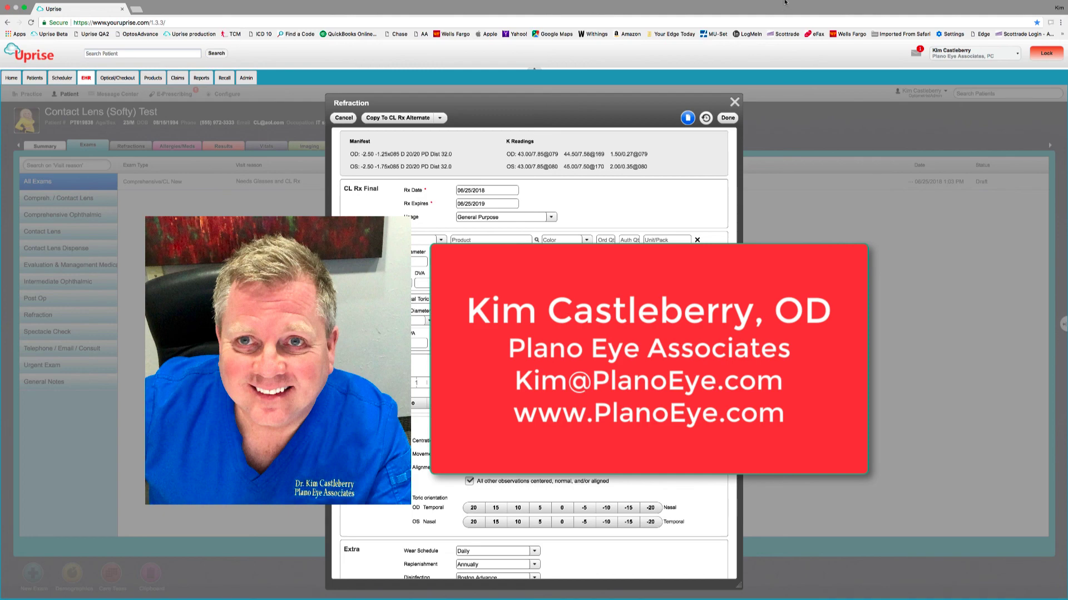
click(877, 3)
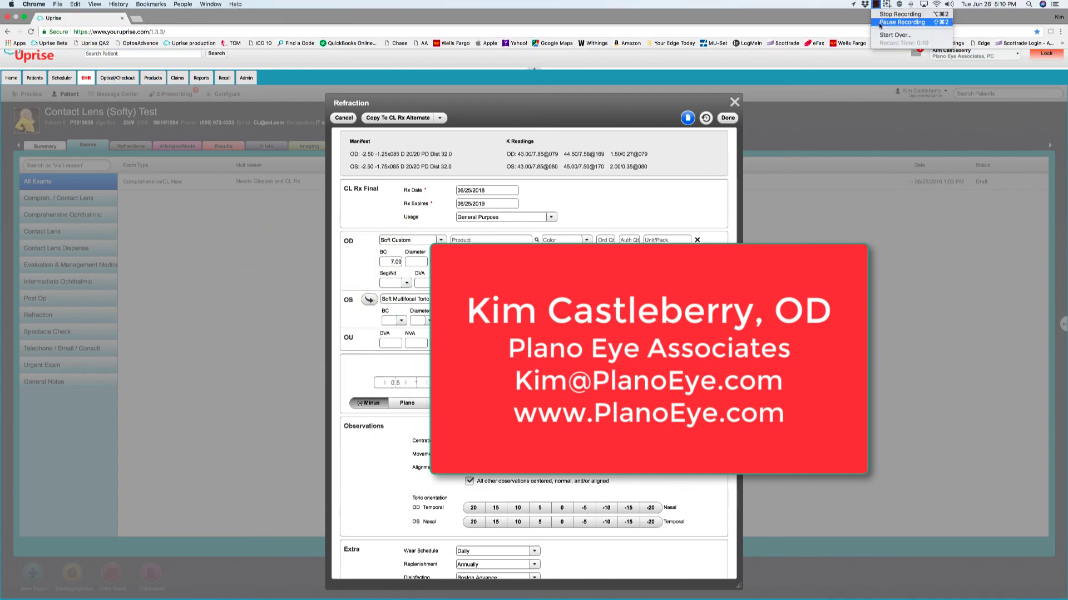